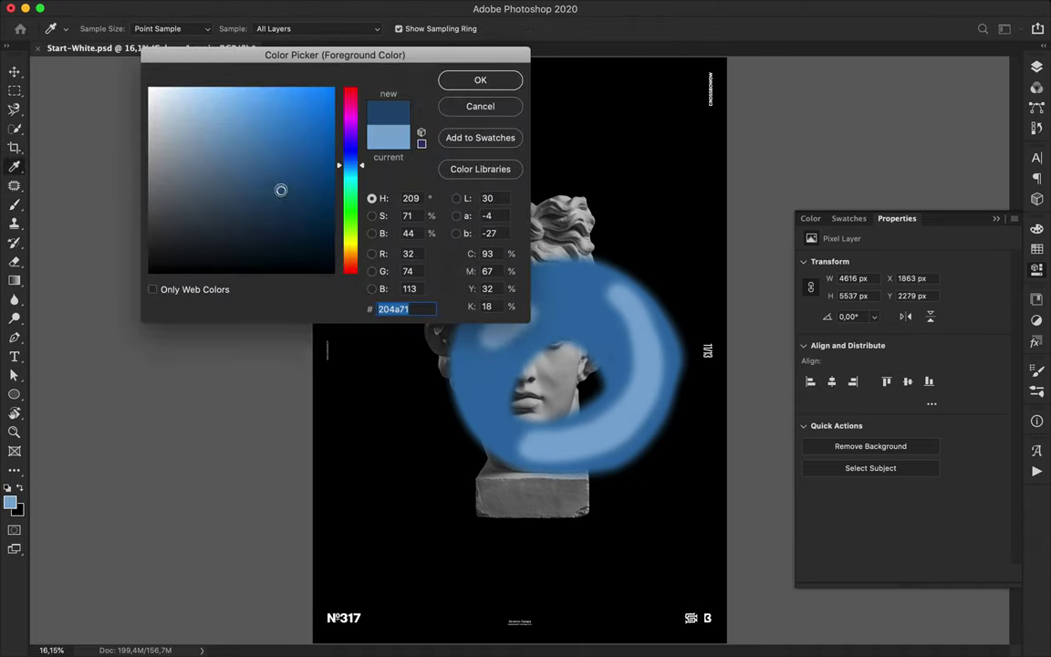
Paint dark blue #204a71 shading into the blob's centre and lower edge, and brush a muted blue around it.
{"action": "mouse_move", "coordinate": [515, 459]}
{"action": "left_mouse_down"}
{"action": "mouse_move", "coordinate": [611, 459]}
{"action": "mouse_move", "coordinate": [649, 421]}
{"action": "mouse_move", "coordinate": [665, 358]}
{"action": "mouse_move", "coordinate": [648, 314]}
{"action": "mouse_move", "coordinate": [588, 340]}
{"action": "mouse_move", "coordinate": [606, 324]}
{"action": "mouse_move", "coordinate": [548, 420]}
{"action": "mouse_move", "coordinate": [602, 325]}
{"action": "mouse_move", "coordinate": [569, 348]}
{"action": "mouse_move", "coordinate": [521, 397]}
{"action": "mouse_move", "coordinate": [558, 407]}
{"action": "left_mouse_up"}
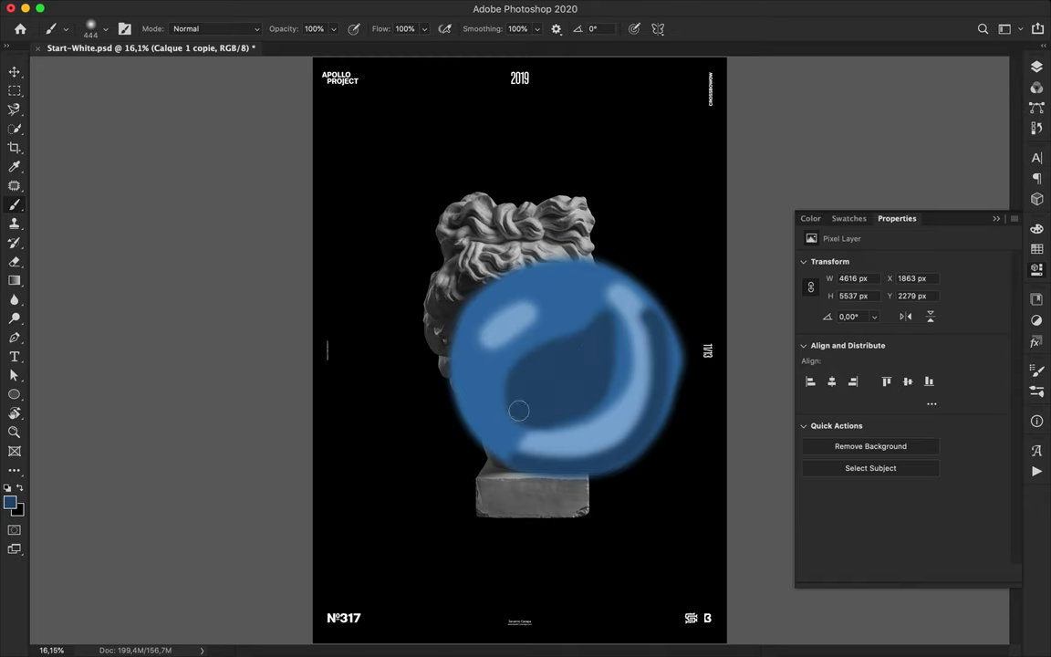
{"action": "left_click", "coordinate": [10, 502]}
{"action": "left_click", "coordinate": [256, 167]}
{"action": "left_click", "coordinate": [247, 157]}
{"action": "left_click", "coordinate": [478, 79]}
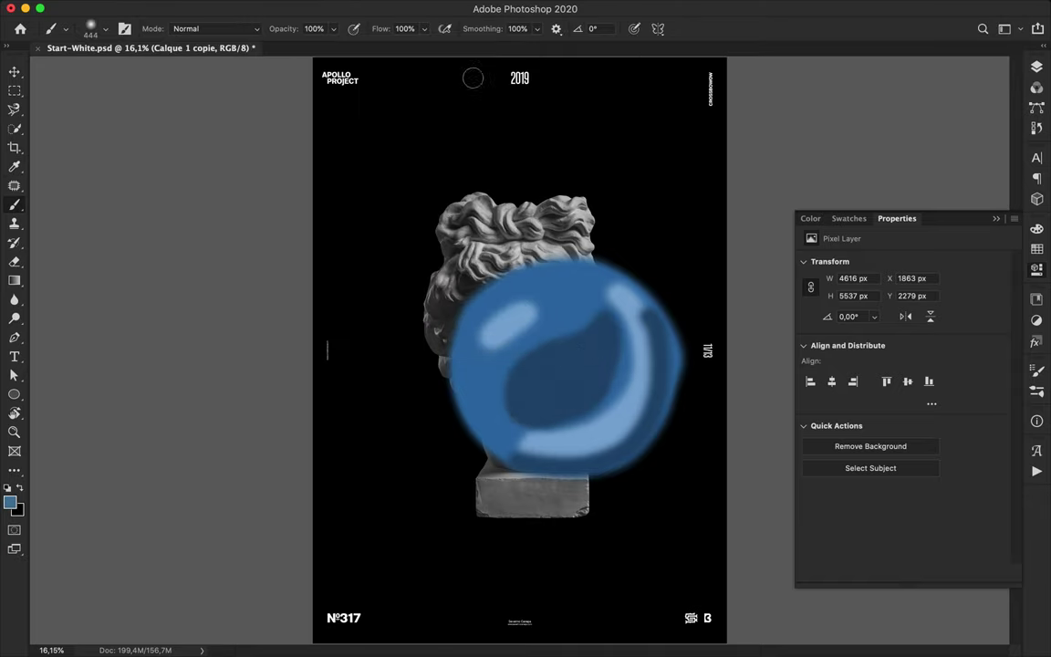
{"action": "mouse_move", "coordinate": [515, 442]}
{"action": "left_mouse_down"}
{"action": "mouse_move", "coordinate": [510, 354]}
{"action": "mouse_move", "coordinate": [541, 293]}
{"action": "mouse_move", "coordinate": [585, 287]}
{"action": "mouse_move", "coordinate": [496, 403]}
{"action": "mouse_move", "coordinate": [551, 421]}
{"action": "mouse_move", "coordinate": [619, 387]}
{"action": "left_mouse_up"}
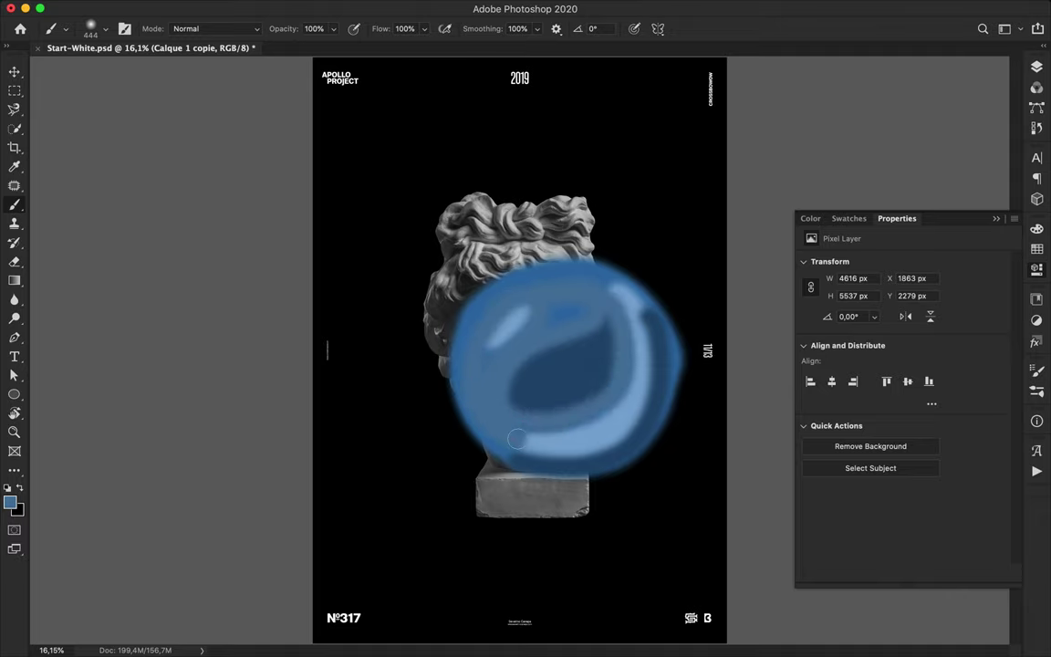
Paint light green rim strokes along the blob's edges, lowering the brush opacity to 59%.
{"action": "left_click", "coordinate": [13, 502]}
{"action": "left_click_drag", "start_coordinate": [349, 239], "coordinate": [350, 232]}
{"action": "left_click_drag", "start_coordinate": [260, 134], "coordinate": [251, 117]}
{"action": "left_click", "coordinate": [469, 80]}
{"action": "mouse_move", "coordinate": [477, 343]}
{"action": "left_mouse_down"}
{"action": "mouse_move", "coordinate": [483, 321]}
{"action": "mouse_move", "coordinate": [580, 275]}
{"action": "mouse_move", "coordinate": [460, 360]}
{"action": "mouse_move", "coordinate": [488, 419]}
{"action": "left_mouse_up"}
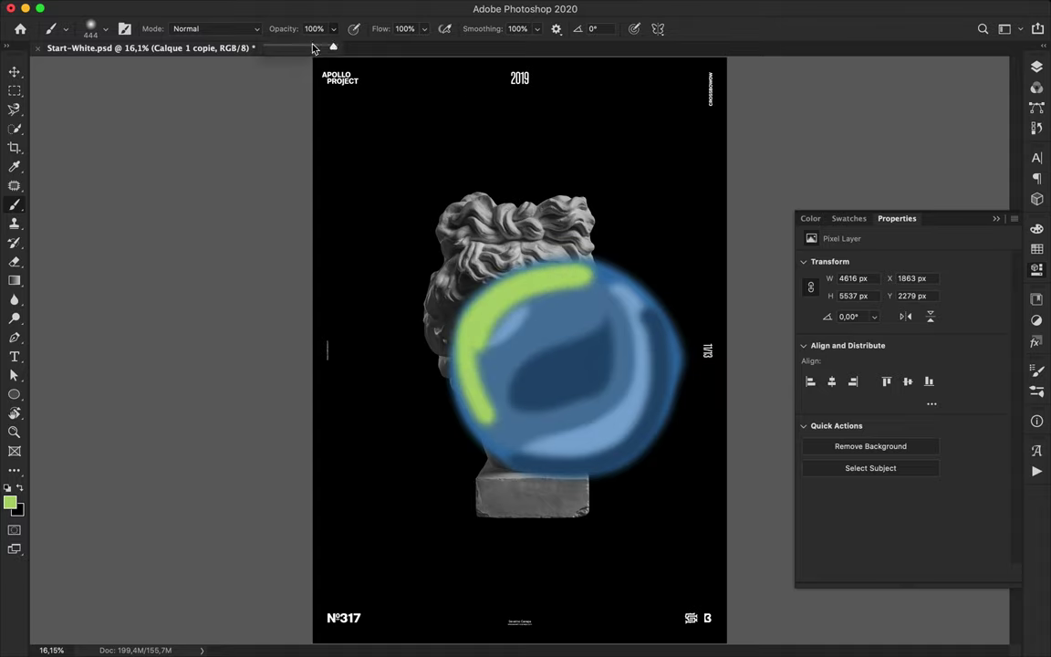
{"action": "mouse_move", "coordinate": [520, 462]}
{"action": "left_mouse_down"}
{"action": "mouse_move", "coordinate": [551, 468]}
{"action": "mouse_move", "coordinate": [659, 433]}
{"action": "mouse_move", "coordinate": [680, 341]}
{"action": "mouse_move", "coordinate": [663, 310]}
{"action": "left_mouse_up"}
{"action": "key", "text": "v"}
{"action": "key", "text": "ctrl+t"}
{"action": "right_click", "coordinate": [602, 302]}
{"action": "key", "text": "Escape"}
{"action": "key", "text": "Escape"}
{"action": "left_click", "coordinate": [1037, 66]}
{"action": "left_click_drag", "start_coordinate": [918, 164], "coordinate": [922, 166], "text": "alt"}
Undo all the brush painting over the bust on the Calque 1 copie layer.
{"action": "key", "text": "super+z"}
{"action": "key", "text": "super+z"}
{"action": "key", "text": "super+z"}
{"action": "key", "text": "super+z"}
{"action": "key", "text": "super+z"}
{"action": "key", "text": "super+z"}
{"action": "key", "text": "super+z"}
{"action": "key", "text": "super+z"}
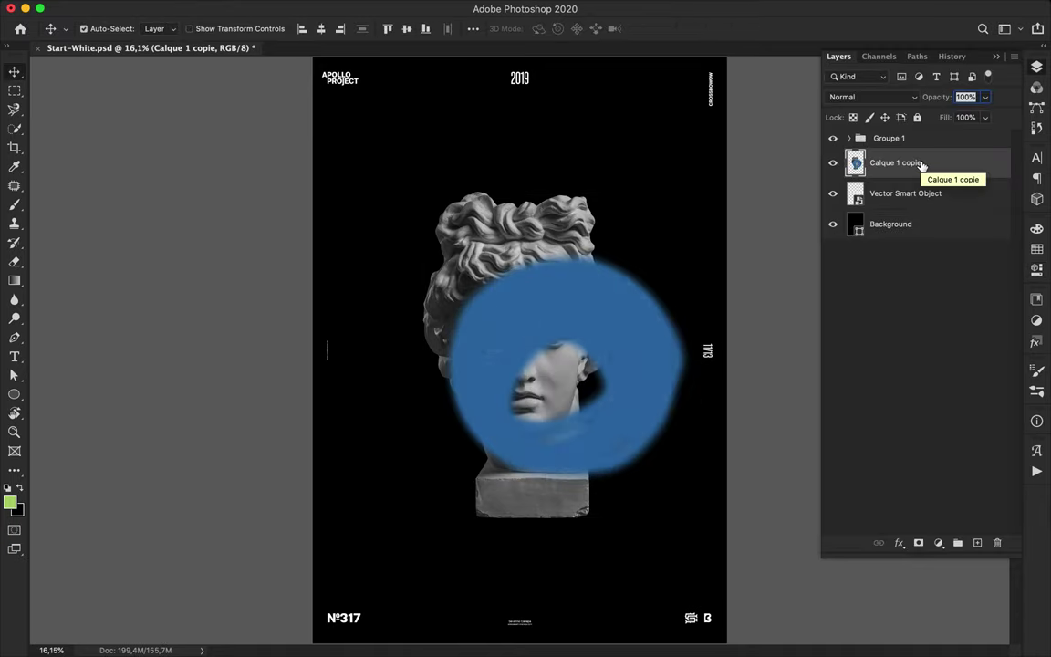
{"action": "key", "text": "super+z"}
Delete the Vector Smart Object layer and add a new empty layer above the bust for painting.
{"action": "left_click", "coordinate": [921, 165], "text": "alt"}
{"action": "mouse_move", "coordinate": [918, 196]}
{"action": "left_mouse_down"}
{"action": "mouse_move", "coordinate": [919, 145]}
{"action": "mouse_move", "coordinate": [997, 540]}
{"action": "left_mouse_up"}
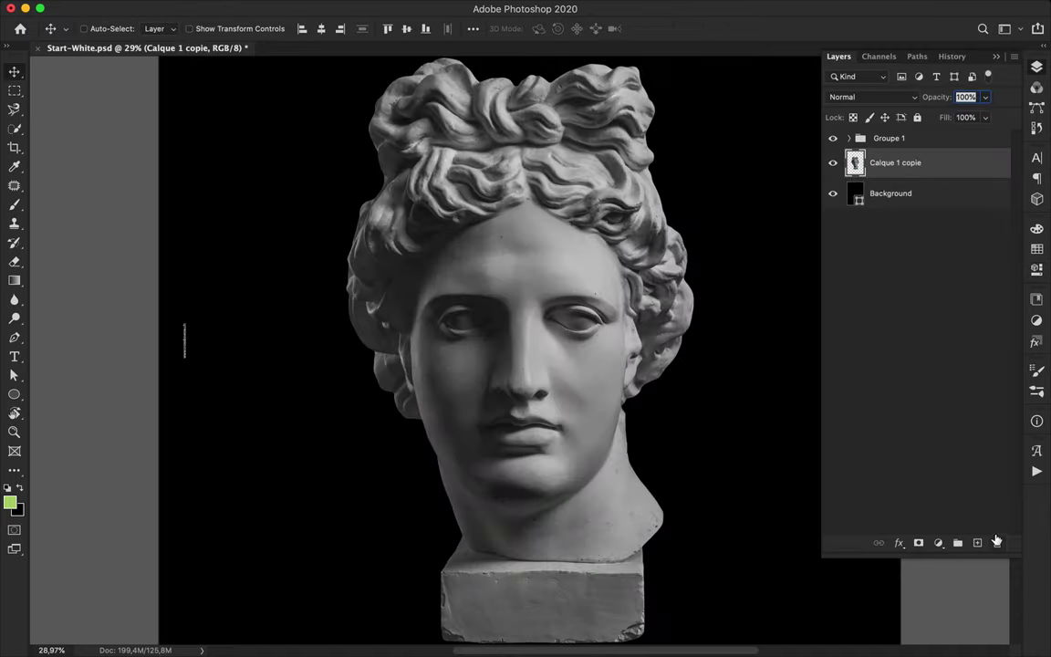
{"action": "left_click", "coordinate": [977, 543]}
{"action": "key", "text": "b"}
{"action": "key", "text": "super+minus"}
{"action": "left_click", "coordinate": [10, 501]}
{"action": "left_click", "coordinate": [471, 104]}
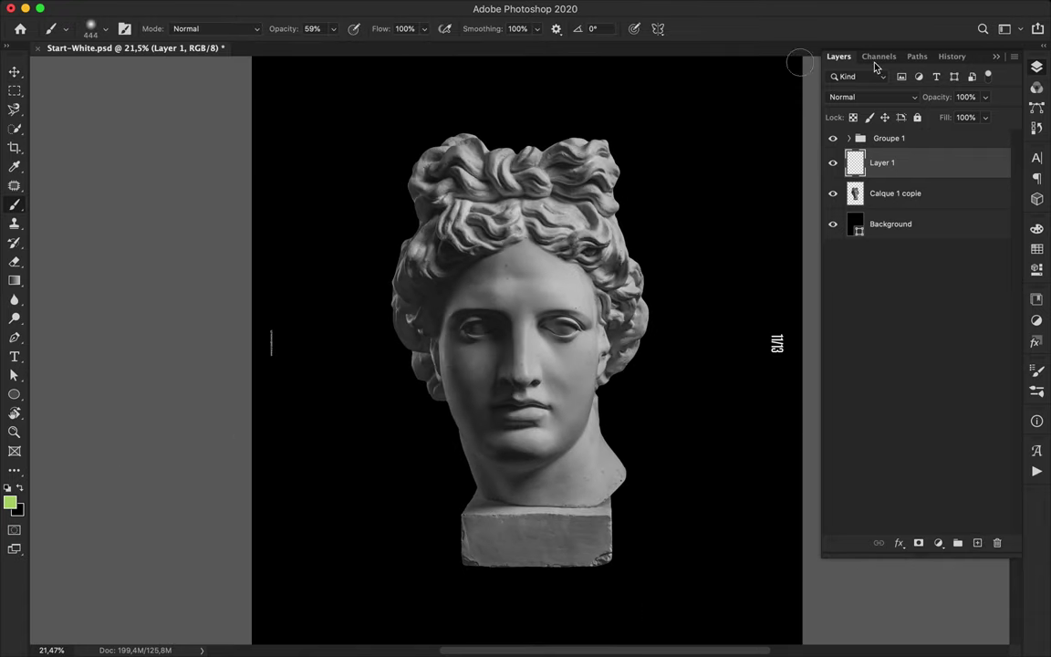
Brush the recently used medium blue over the bust's hair and raise the brush opacity to 100%.
{"action": "left_click", "coordinate": [1037, 248]}
{"action": "left_click", "coordinate": [849, 239]}
{"action": "left_click", "coordinate": [859, 239]}
{"action": "left_click_drag", "start_coordinate": [539, 214], "coordinate": [463, 233]}
{"action": "left_click", "coordinate": [334, 28]}
{"action": "left_click_drag", "start_coordinate": [333, 45], "coordinate": [362, 45]}
Enlarge the soft brush to 3920 px and paint a large blue ball over the bust's head.
{"action": "right_click", "coordinate": [521, 244]}
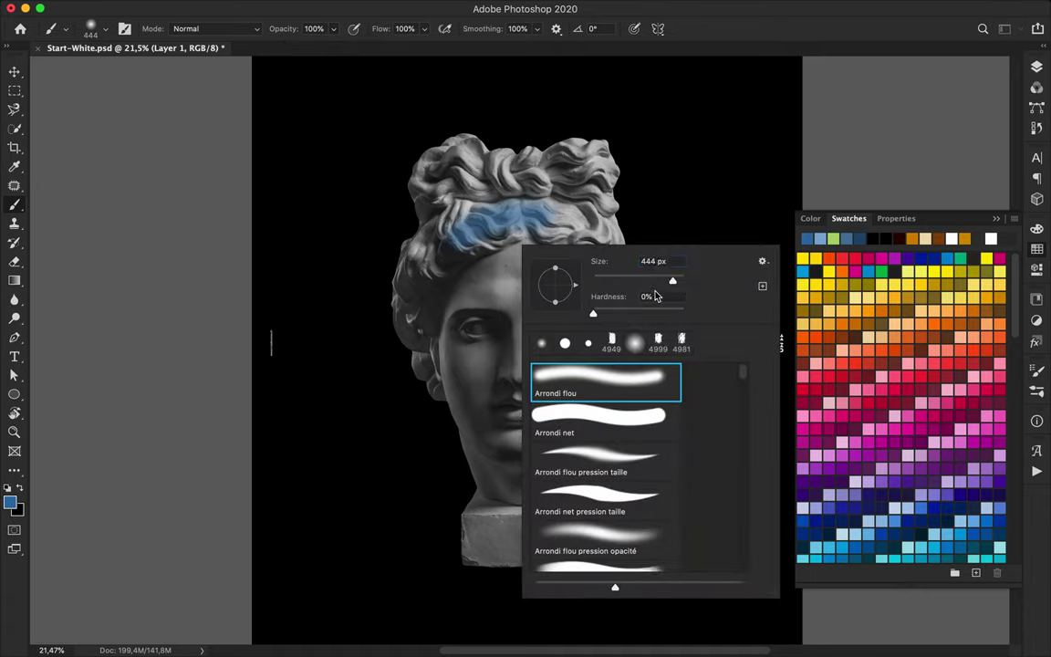
{"action": "left_click_drag", "start_coordinate": [673, 281], "coordinate": [683, 281]}
{"action": "left_click", "coordinate": [511, 261]}
{"action": "left_click", "coordinate": [507, 257]}
{"action": "mouse_move", "coordinate": [556, 255]}
{"action": "left_mouse_down"}
{"action": "mouse_move", "coordinate": [534, 334]}
{"action": "mouse_move", "coordinate": [565, 307]}
{"action": "mouse_move", "coordinate": [587, 259]}
{"action": "mouse_move", "coordinate": [488, 237]}
{"action": "mouse_move", "coordinate": [543, 311]}
{"action": "mouse_move", "coordinate": [584, 256]}
{"action": "mouse_move", "coordinate": [499, 223]}
{"action": "left_mouse_up"}
{"action": "key", "text": "super+z"}
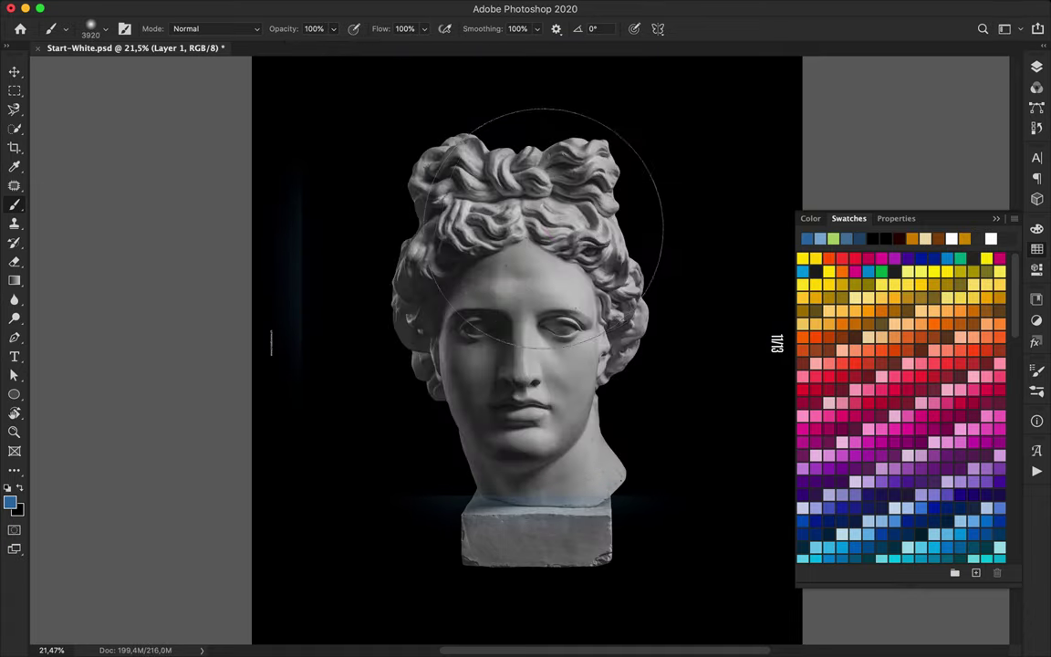
{"action": "key", "text": "super+shift+z"}
Paint light blue highlights with a 188 px brush: a crescent along the ball's lower-right side and an oval at its upper left.
{"action": "key", "text": "v"}
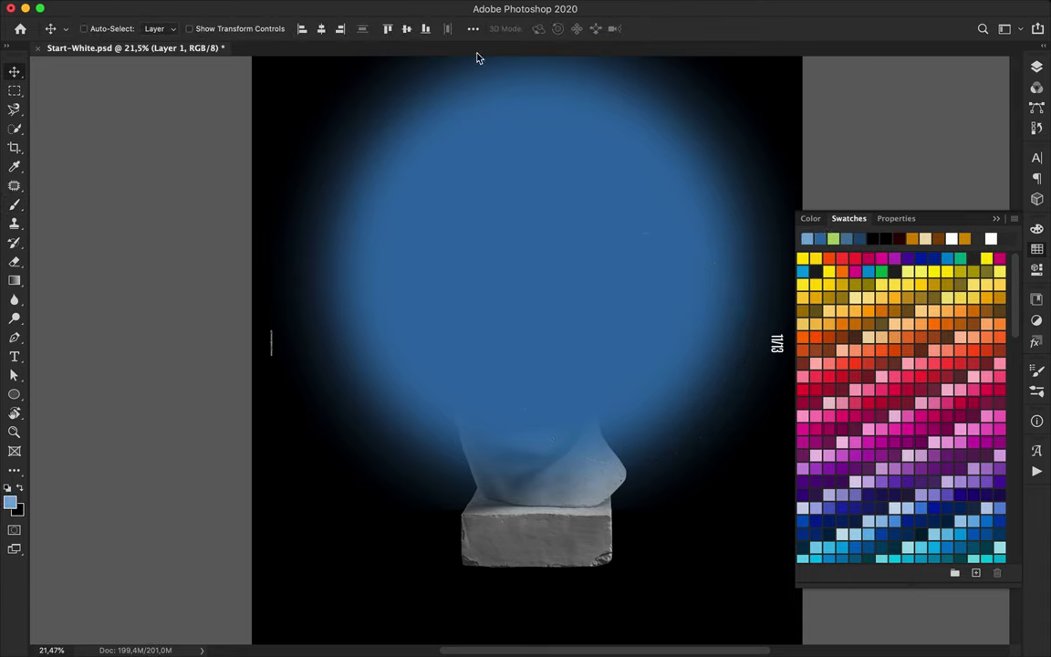
{"action": "key", "text": "b"}
{"action": "right_click", "coordinate": [570, 256]}
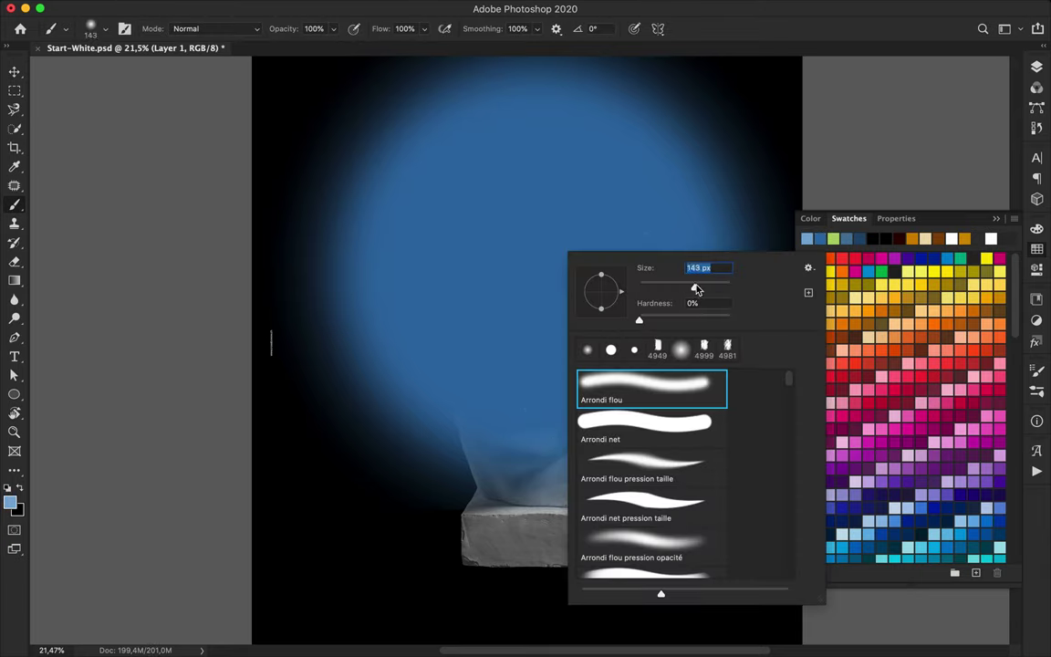
{"action": "mouse_move", "coordinate": [473, 426]}
{"action": "left_mouse_down"}
{"action": "mouse_move", "coordinate": [504, 429]}
{"action": "mouse_move", "coordinate": [608, 408]}
{"action": "mouse_move", "coordinate": [679, 314]}
{"action": "mouse_move", "coordinate": [652, 184]}
{"action": "left_mouse_up"}
{"action": "left_click_drag", "start_coordinate": [502, 181], "coordinate": [447, 235]}
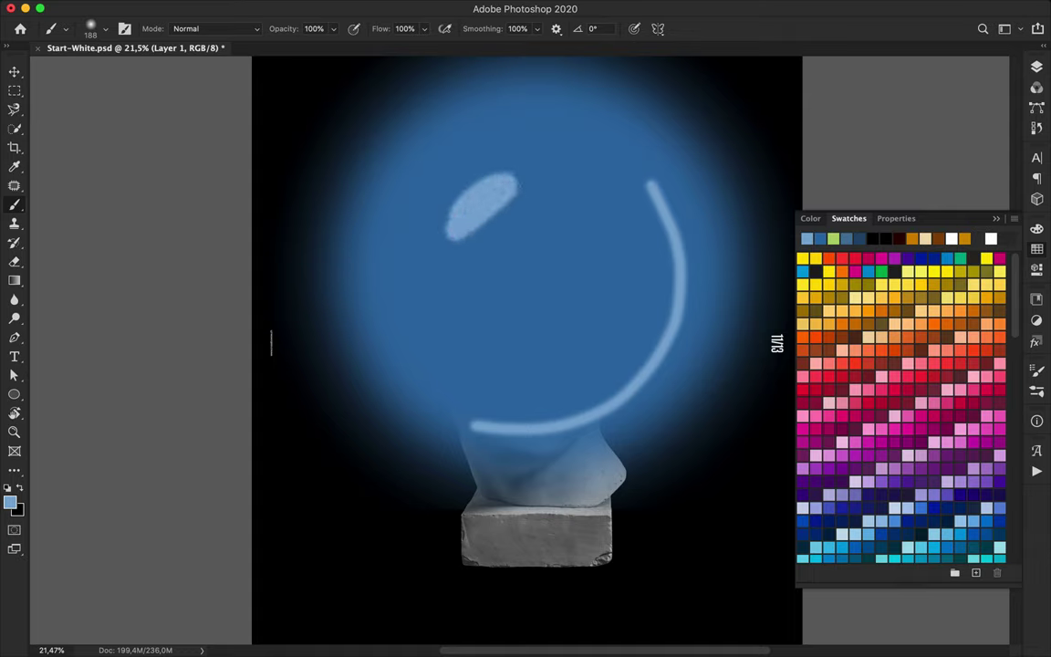
{"action": "mouse_move", "coordinate": [480, 425]}
{"action": "left_mouse_down"}
{"action": "mouse_move", "coordinate": [670, 351]}
{"action": "mouse_move", "coordinate": [660, 209]}
{"action": "left_mouse_up"}
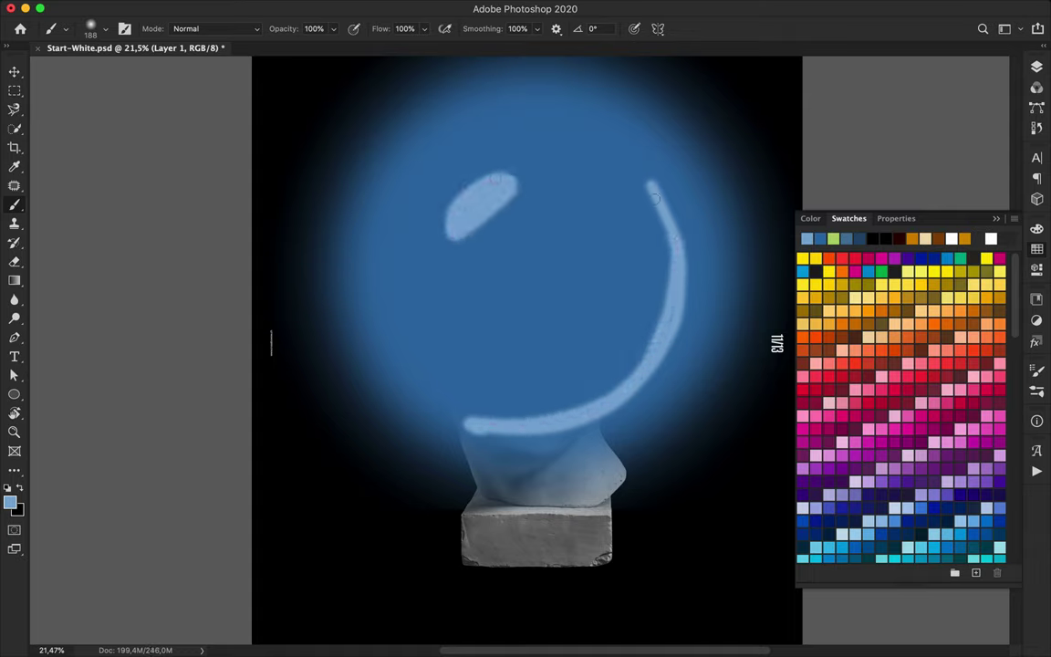
Paint a dark blue band outside the light crescent and a dark slanted oval inside the ball.
{"action": "left_click", "coordinate": [859, 239]}
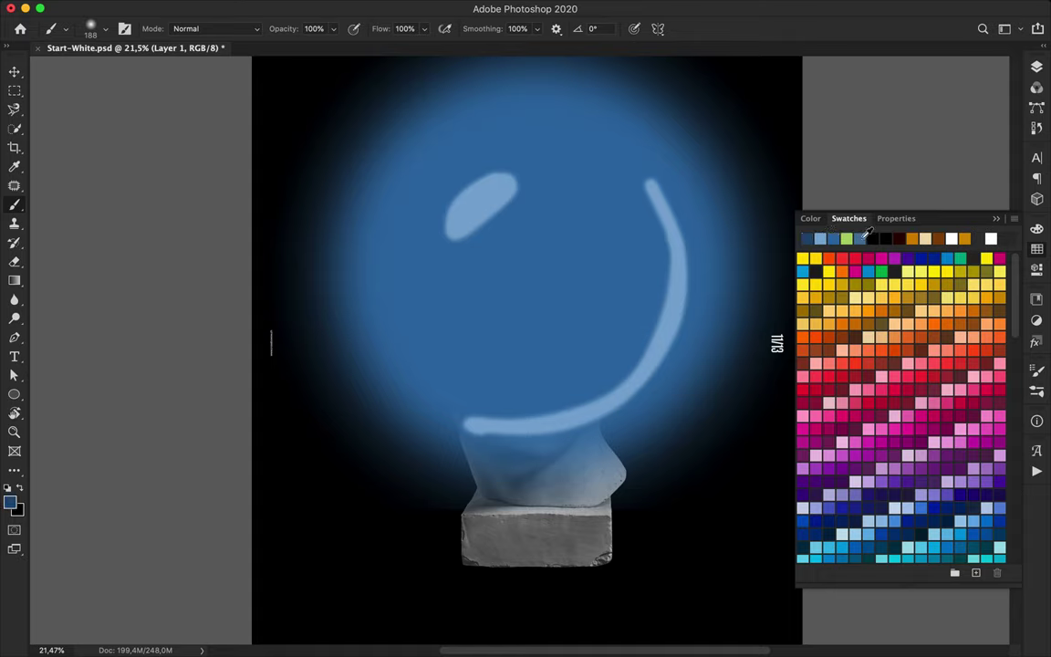
{"action": "mouse_move", "coordinate": [453, 425]}
{"action": "left_mouse_down"}
{"action": "mouse_move", "coordinate": [584, 441]}
{"action": "mouse_move", "coordinate": [697, 344]}
{"action": "mouse_move", "coordinate": [688, 180]}
{"action": "mouse_move", "coordinate": [677, 167]}
{"action": "mouse_move", "coordinate": [723, 298]}
{"action": "mouse_move", "coordinate": [558, 448]}
{"action": "mouse_move", "coordinate": [439, 428]}
{"action": "left_mouse_up"}
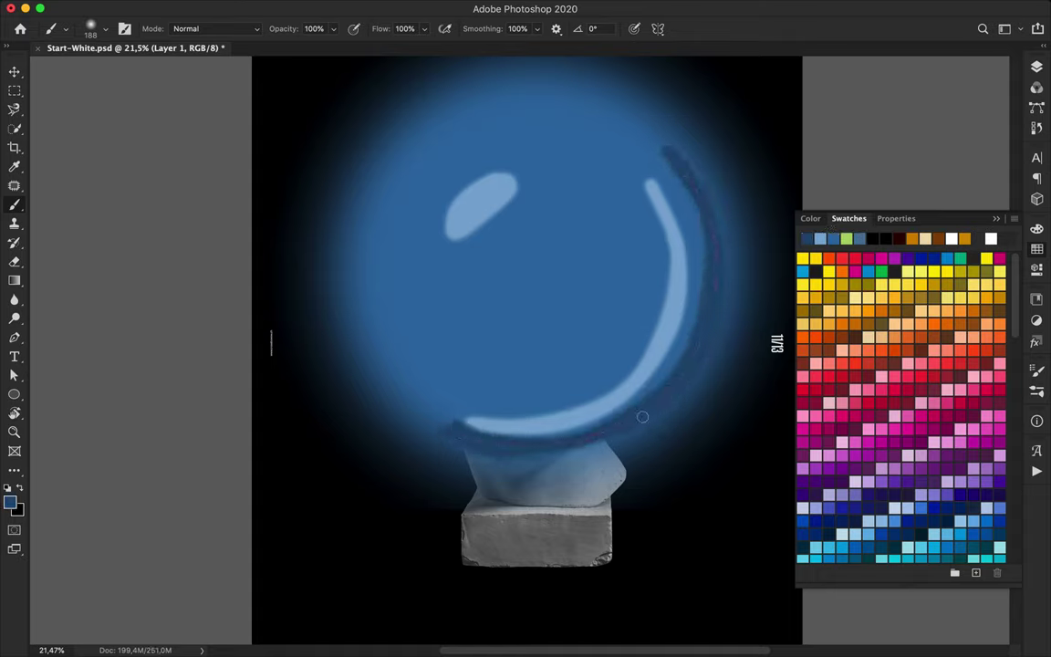
{"action": "mouse_move", "coordinate": [625, 237]}
{"action": "left_mouse_down"}
{"action": "mouse_move", "coordinate": [559, 366]}
{"action": "mouse_move", "coordinate": [531, 311]}
{"action": "mouse_move", "coordinate": [625, 231]}
{"action": "mouse_move", "coordinate": [612, 310]}
{"action": "left_mouse_up"}
Set the brush size to 428 px and paint muted blue over the ball's interior around the highlight and dark oval.
{"action": "right_click", "coordinate": [592, 321]}
{"action": "left_click_drag", "start_coordinate": [723, 337], "coordinate": [734, 337]}
{"action": "left_click", "coordinate": [533, 352]}
{"action": "mouse_move", "coordinate": [533, 353]}
{"action": "left_mouse_down"}
{"action": "mouse_move", "coordinate": [538, 287]}
{"action": "mouse_move", "coordinate": [562, 219]}
{"action": "mouse_move", "coordinate": [552, 251]}
{"action": "left_mouse_up"}
{"action": "mouse_move", "coordinate": [429, 228]}
{"action": "left_mouse_down"}
{"action": "mouse_move", "coordinate": [632, 196]}
{"action": "mouse_move", "coordinate": [648, 290]}
{"action": "mouse_move", "coordinate": [569, 387]}
{"action": "mouse_move", "coordinate": [423, 292]}
{"action": "mouse_move", "coordinate": [447, 187]}
{"action": "mouse_move", "coordinate": [536, 187]}
{"action": "mouse_move", "coordinate": [472, 245]}
{"action": "mouse_move", "coordinate": [465, 325]}
{"action": "mouse_move", "coordinate": [522, 387]}
{"action": "mouse_move", "coordinate": [650, 263]}
{"action": "mouse_move", "coordinate": [608, 219]}
{"action": "mouse_move", "coordinate": [484, 339]}
{"action": "left_mouse_up"}
{"action": "left_click_drag", "start_coordinate": [553, 226], "coordinate": [588, 198]}
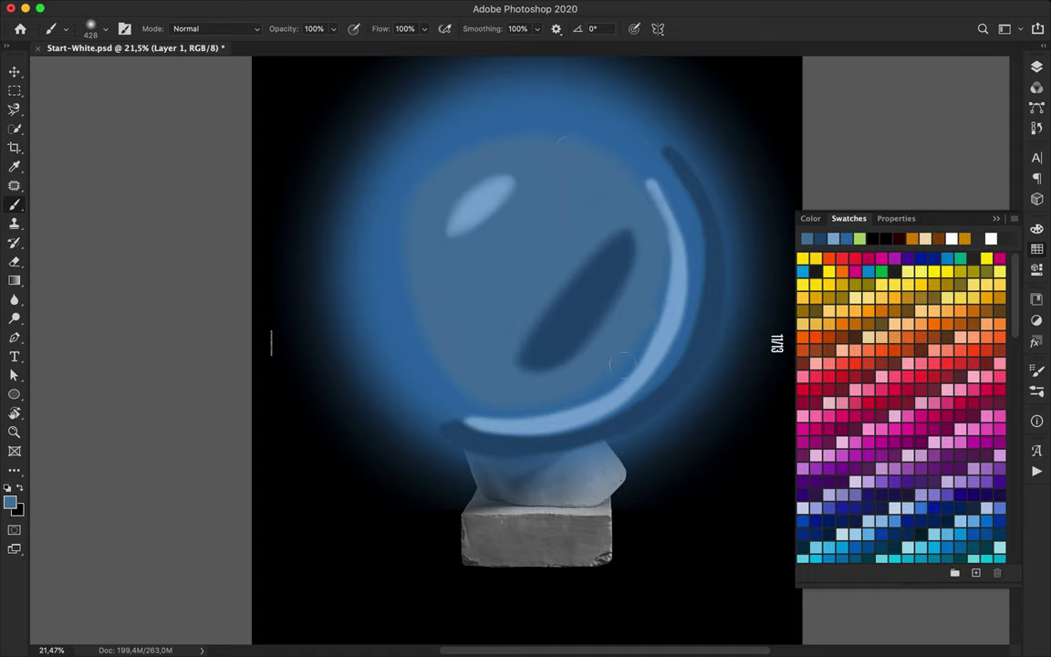
{"action": "mouse_move", "coordinate": [667, 372]}
{"action": "left_mouse_down"}
{"action": "mouse_move", "coordinate": [587, 152]}
{"action": "mouse_move", "coordinate": [450, 403]}
{"action": "mouse_move", "coordinate": [439, 332]}
{"action": "left_mouse_up"}
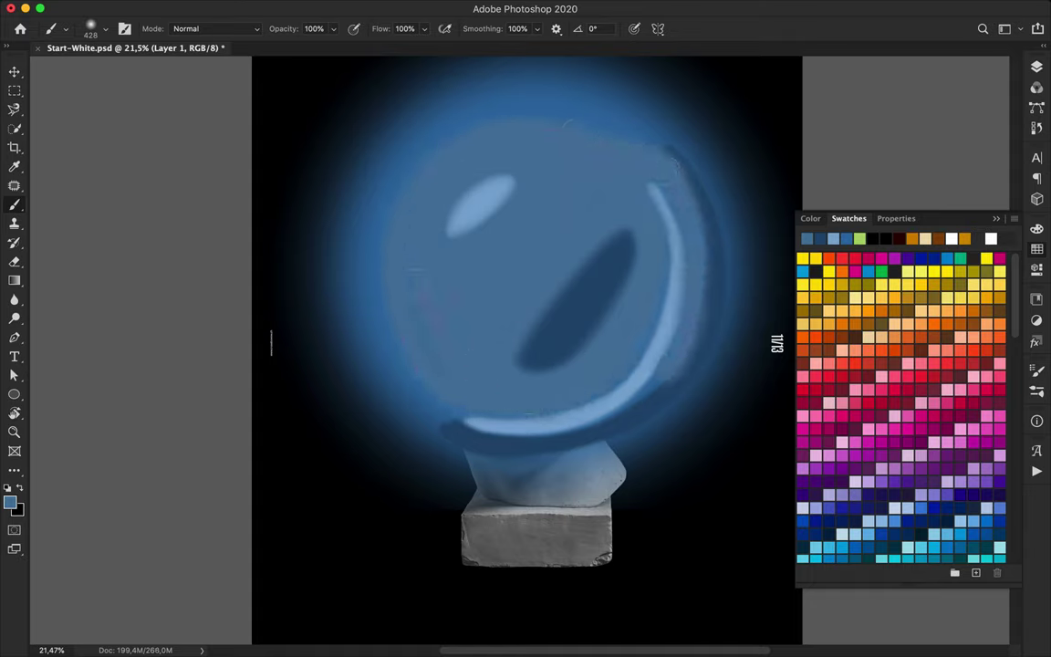
Duplicate Layer 1 and apply a Gaussian Blur to the copy to soften the ball's shading.
{"action": "key", "text": "v"}
{"action": "key", "text": "super+0"}
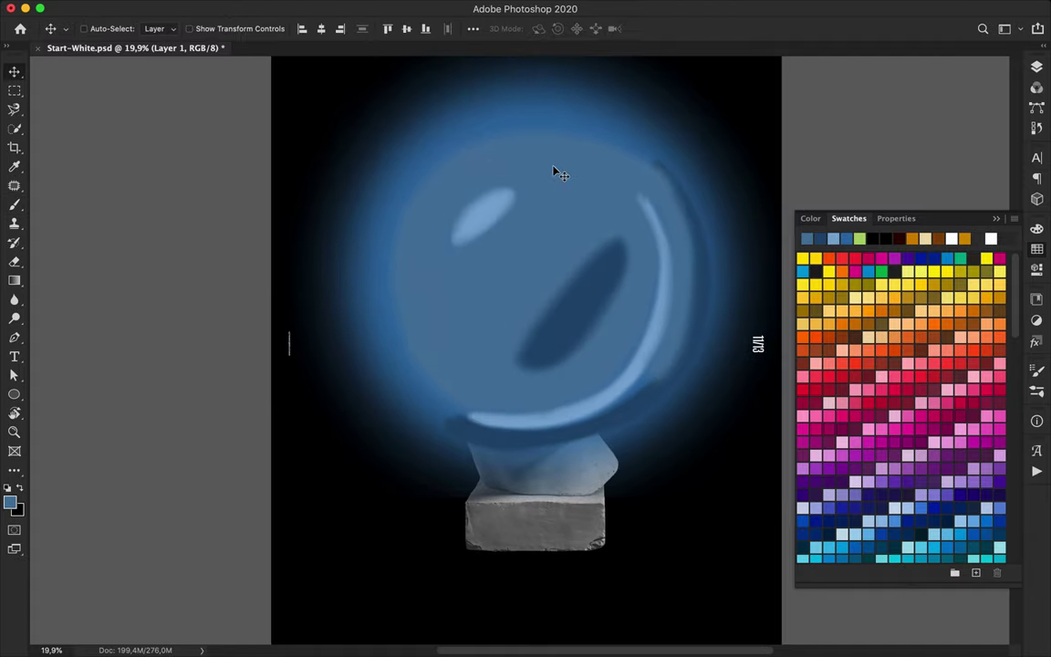
{"action": "left_click", "coordinate": [1036, 67]}
{"action": "left_click_drag", "start_coordinate": [933, 166], "coordinate": [933, 151]}
{"action": "left_click", "coordinate": [339, 8]}
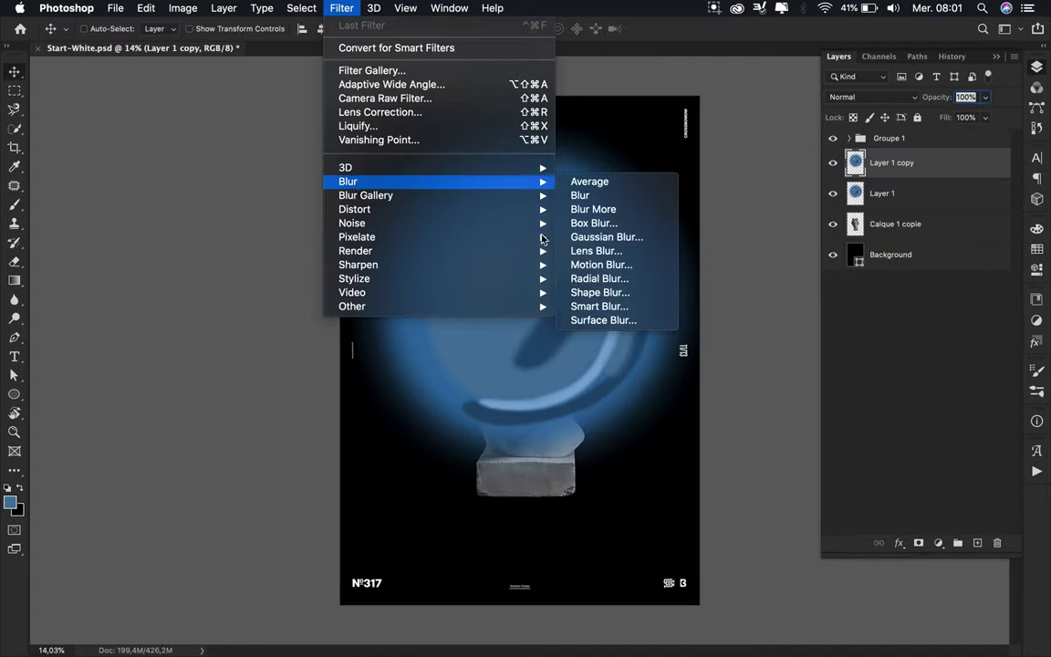
{"action": "left_click", "coordinate": [598, 237]}
{"action": "left_click_drag", "start_coordinate": [704, 345], "coordinate": [760, 340]}
{"action": "left_click", "coordinate": [832, 148]}
Draw a circle about 4838 px wide over the ball and place its layer directly below Layer 1.
{"action": "key", "text": "super+shift+alt+n"}
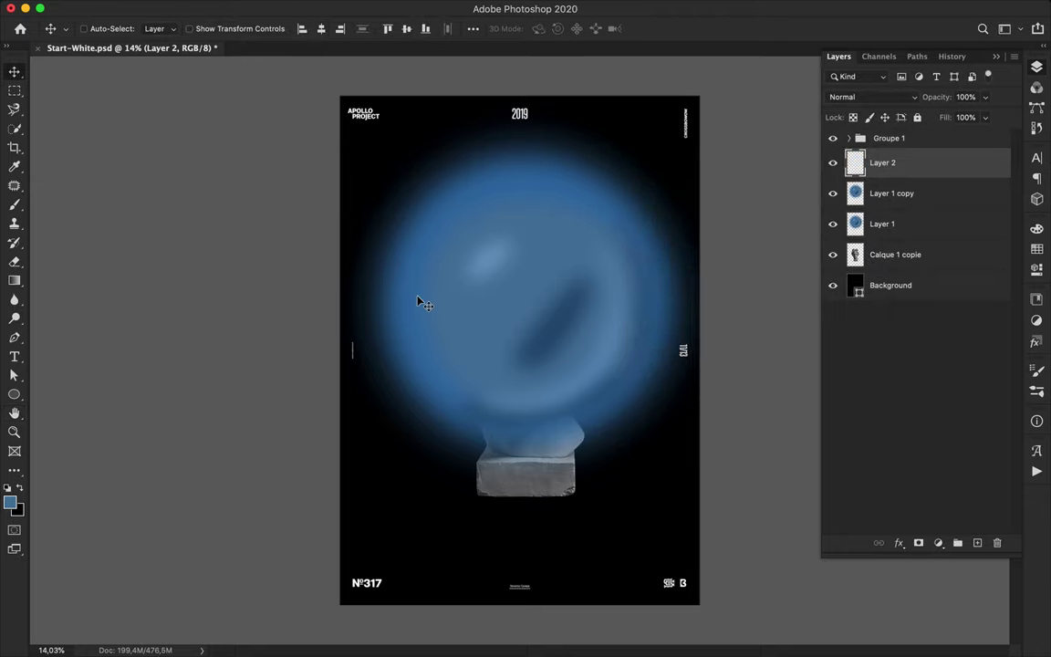
{"action": "key", "text": "u"}
{"action": "left_click_drag", "start_coordinate": [527, 303], "coordinate": [653, 429]}
{"action": "left_click", "coordinate": [1037, 67]}
{"action": "left_click_drag", "start_coordinate": [899, 161], "coordinate": [920, 244]}
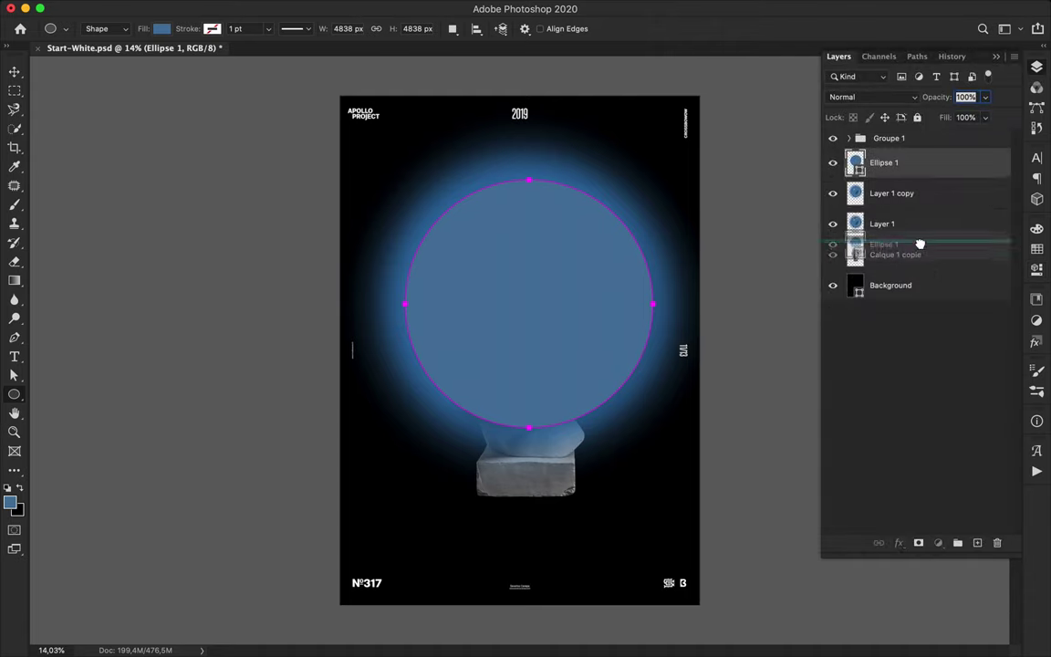
{"action": "left_click_drag", "start_coordinate": [920, 243], "coordinate": [918, 239]}
Clip Layer 1 and Layer 1 copy to the Ellipse 1 circle.
{"action": "left_click", "coordinate": [894, 197]}
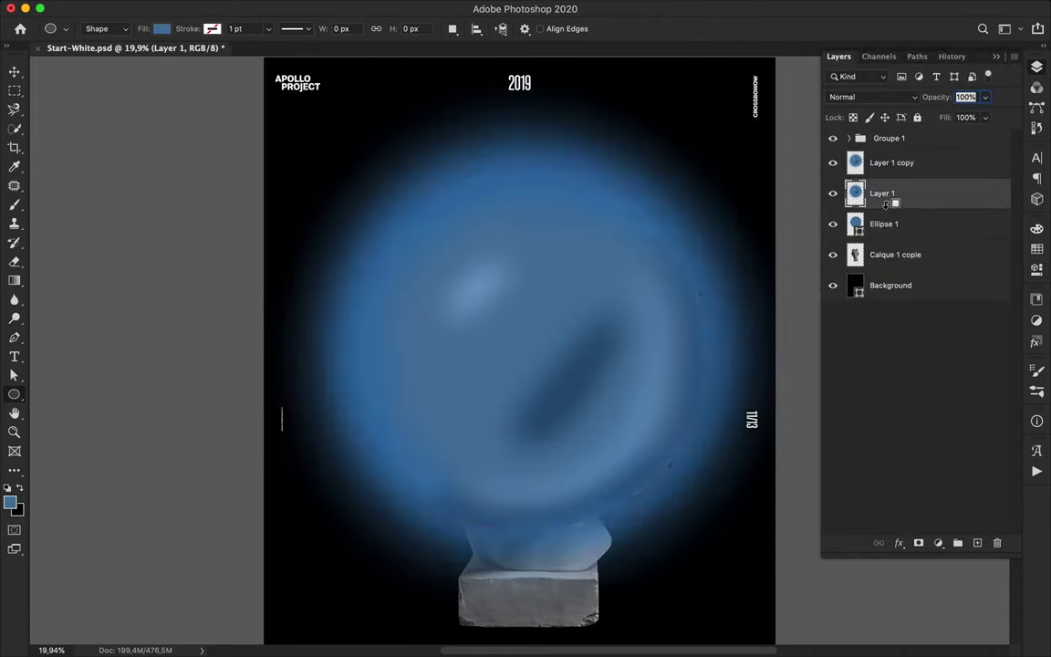
{"action": "left_click", "coordinate": [892, 207], "text": "alt"}
{"action": "left_click", "coordinate": [890, 177], "text": "alt"}
{"action": "key", "text": "v"}
Duplicate the ellipse with its two clipped layers and group the hidden originals.
{"action": "left_click", "coordinate": [914, 224], "text": "shift"}
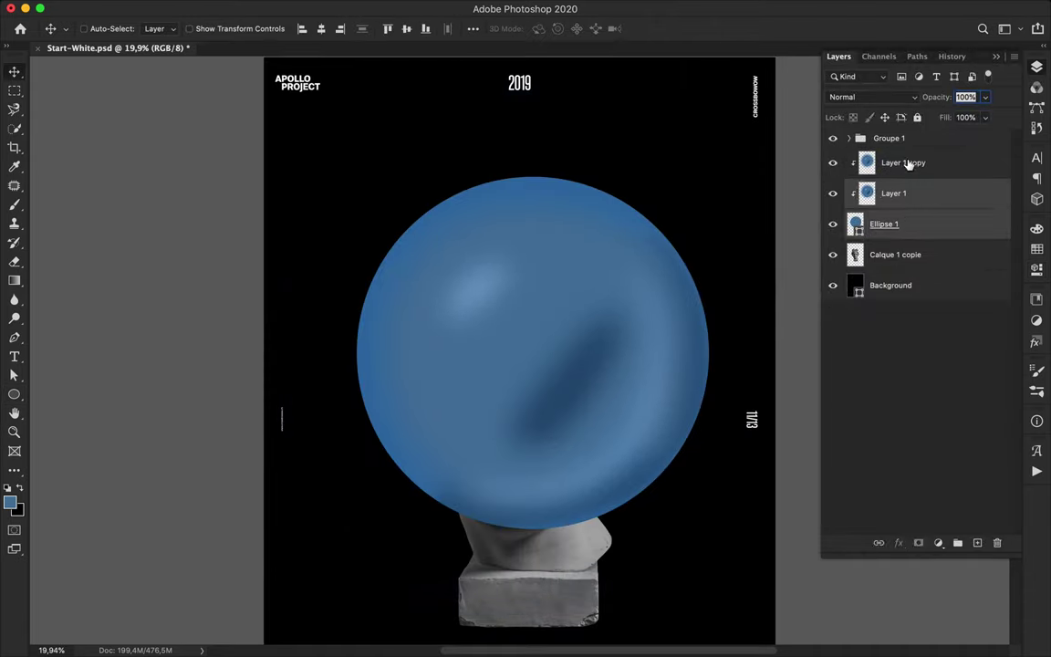
{"action": "left_click", "coordinate": [908, 162], "text": "shift"}
{"action": "left_click_drag", "start_coordinate": [920, 224], "coordinate": [916, 157], "text": "alt"}
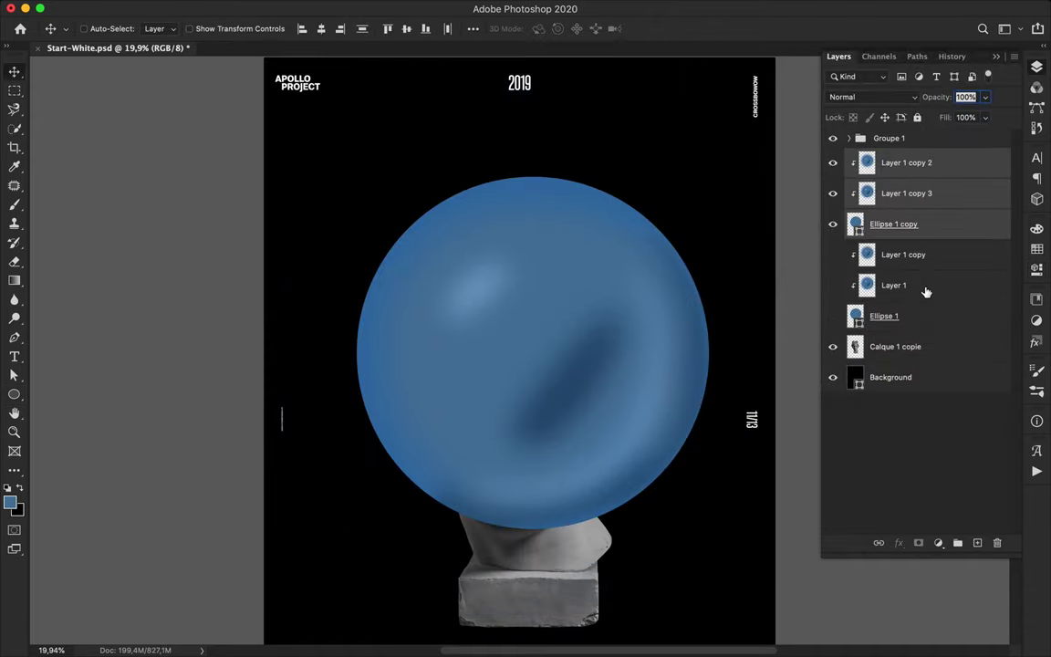
{"action": "left_click", "coordinate": [913, 256]}
{"action": "left_click", "coordinate": [944, 321], "text": "shift"}
{"action": "key", "text": "super+g"}
Merge the duplicated ellipse and its two clipped layers into a single layer.
{"action": "left_click", "coordinate": [899, 166]}
{"action": "left_click", "coordinate": [938, 226], "text": "shift"}
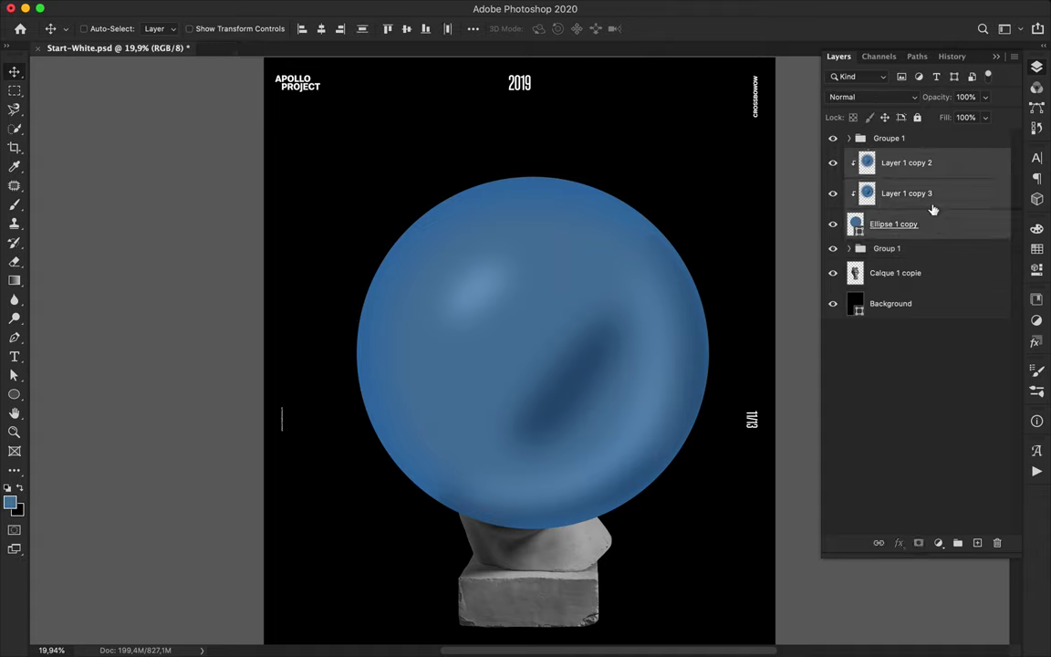
{"action": "key", "text": "super+e"}
Warp the merged ball into a twisted, folded ribbon-like shape and move it down and left over the bust.
{"action": "key", "text": "super+t"}
{"action": "right_click", "coordinate": [490, 323]}
{"action": "left_click", "coordinate": [516, 419]}
{"action": "left_click_drag", "start_coordinate": [407, 326], "coordinate": [725, 369]}
{"action": "left_click_drag", "start_coordinate": [699, 332], "coordinate": [553, 367]}
{"action": "left_click_drag", "start_coordinate": [636, 493], "coordinate": [712, 554]}
{"action": "left_click_drag", "start_coordinate": [646, 217], "coordinate": [596, 399]}
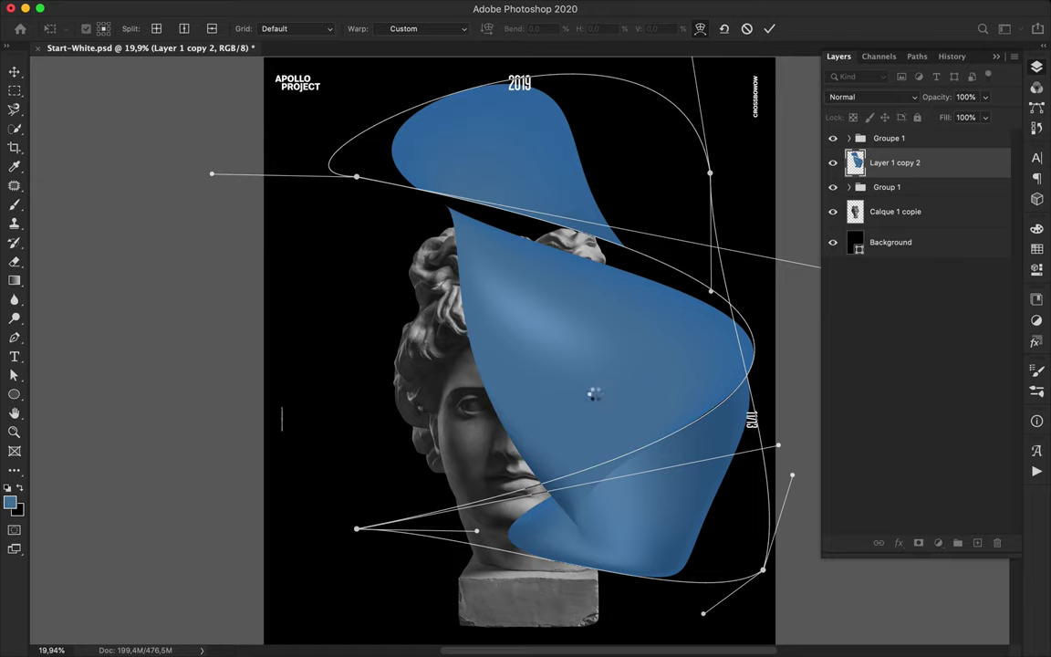
{"action": "key", "text": "Return"}
{"action": "left_click_drag", "start_coordinate": [595, 392], "coordinate": [511, 447]}
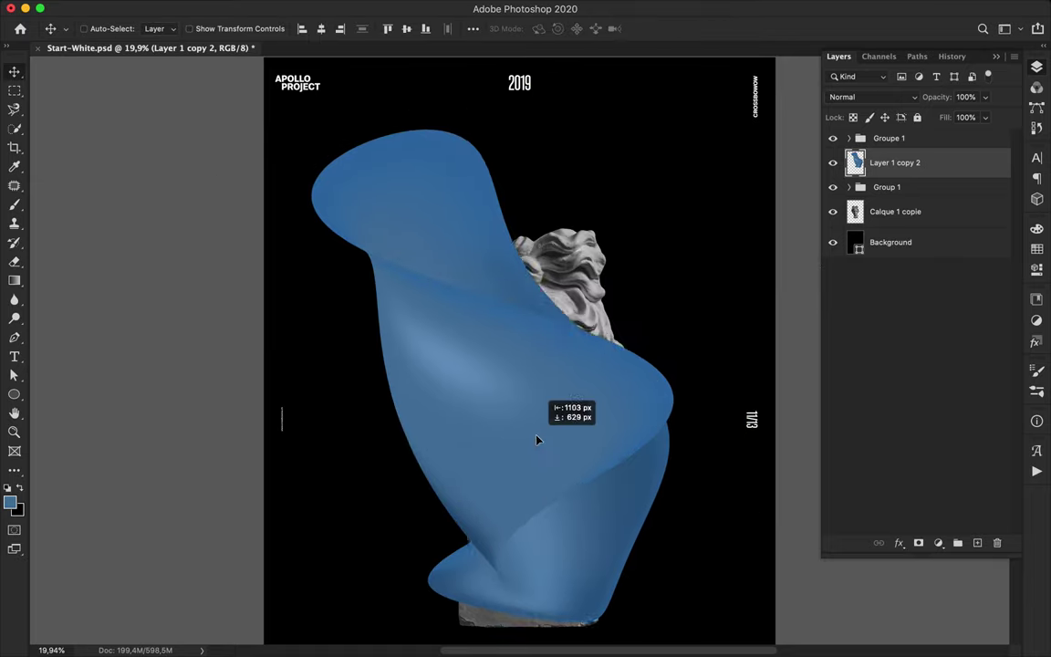
{"action": "key", "text": "l"}
{"action": "left_click", "coordinate": [355, 252]}
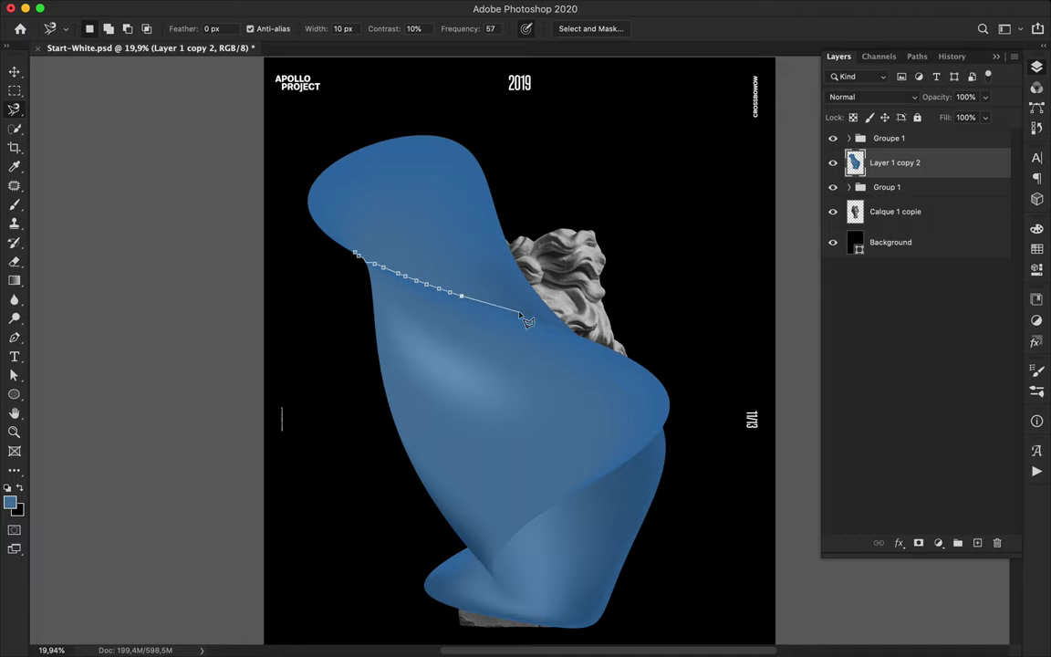
{"action": "key", "text": "Escape"}
{"action": "left_click", "coordinate": [553, 323]}
{"action": "key", "text": "Escape"}
{"action": "left_click", "coordinate": [412, 225]}
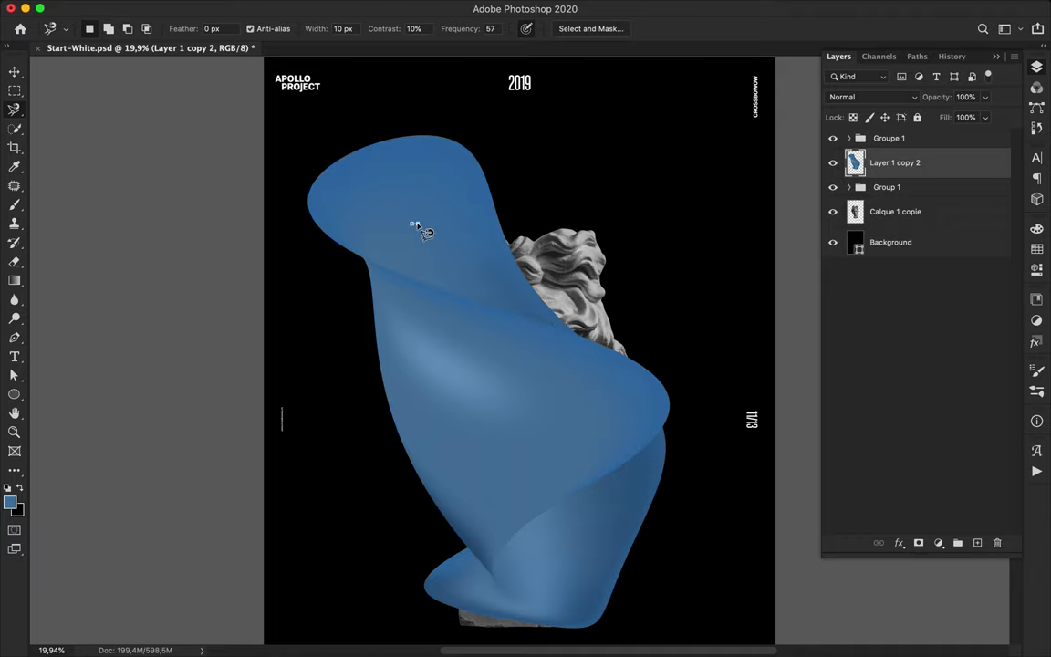
Set the Pen tool to Path mode and trace the middle fold's upper edge around to its rightmost curve.
{"action": "key", "text": "p"}
{"action": "left_click", "coordinate": [123, 29]}
{"action": "left_click", "coordinate": [133, 41]}
{"action": "scroll", "coordinate": [315, 194], "scroll_direction": "up", "scroll_amount": 5}
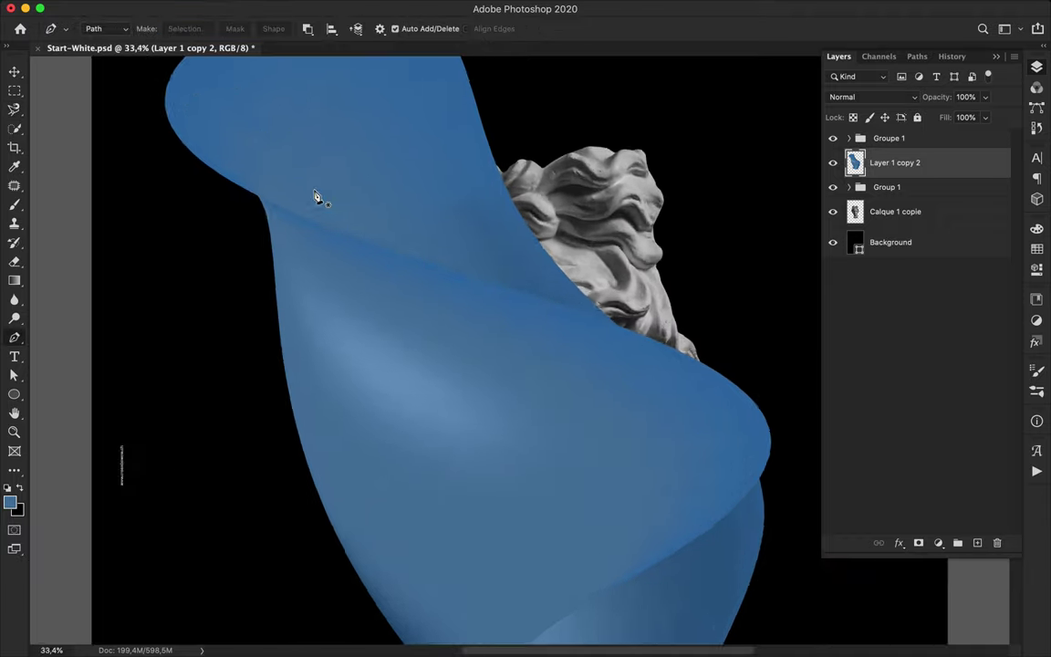
{"action": "scroll", "coordinate": [315, 194], "scroll_direction": "up", "scroll_amount": 2}
{"action": "left_click", "coordinate": [242, 180]}
{"action": "scroll", "coordinate": [493, 268], "scroll_direction": "right", "scroll_amount": 4}
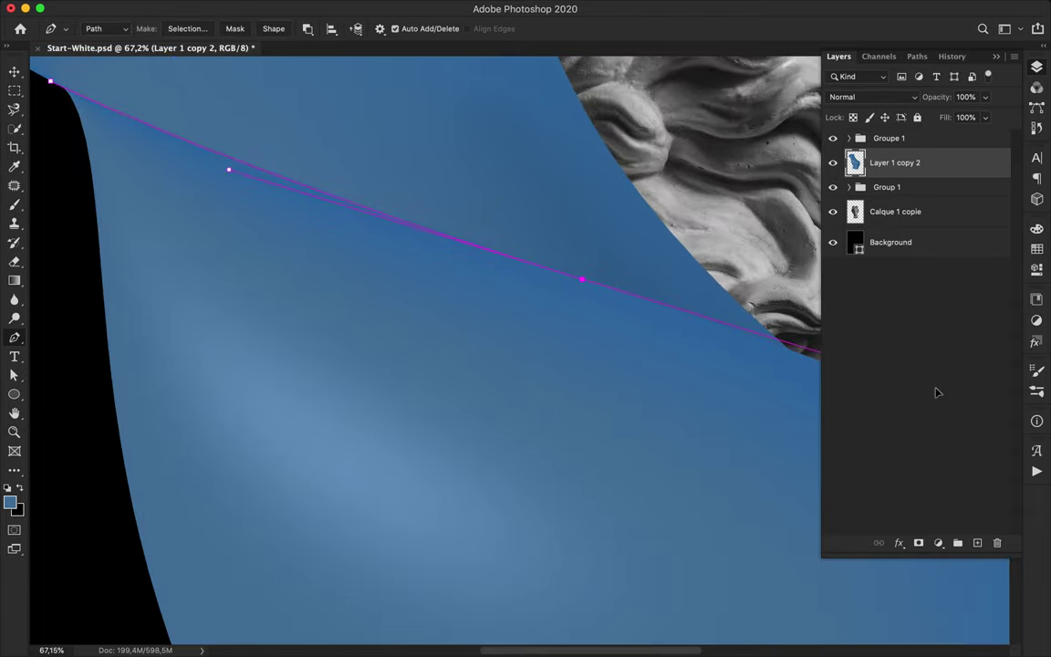
{"action": "scroll", "coordinate": [644, 316], "scroll_direction": "right", "scroll_amount": 10}
{"action": "left_click_drag", "start_coordinate": [431, 447], "coordinate": [445, 561]}
Continue the path along the fold's lower edge to its pointed tip and back up outside the ribbon toward the starting point.
{"action": "scroll", "coordinate": [488, 442], "scroll_direction": "left", "scroll_amount": 10}
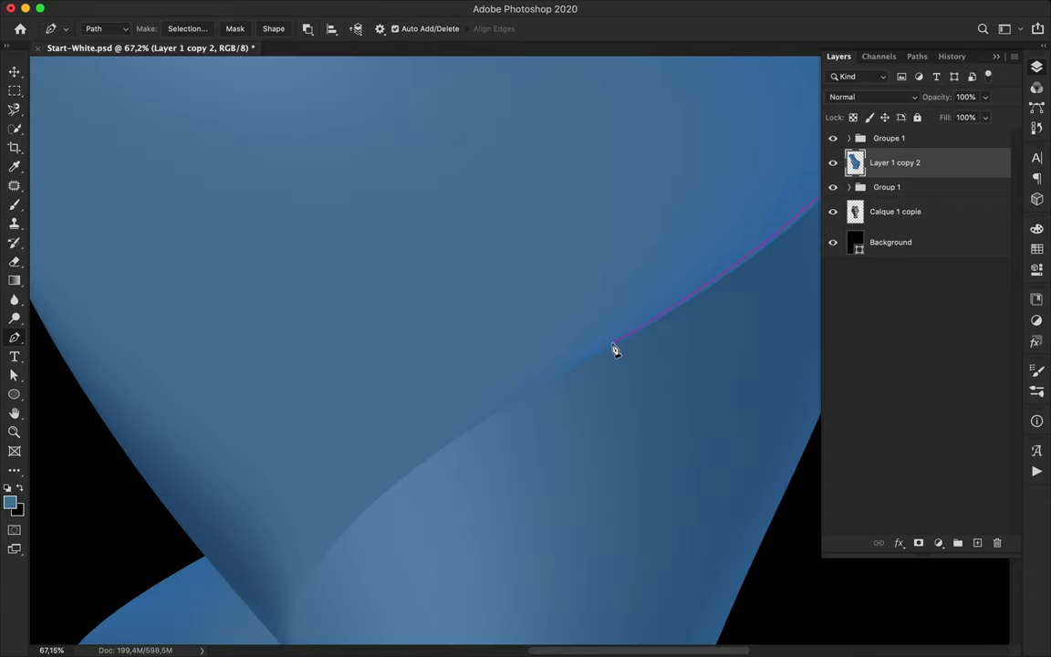
{"action": "scroll", "coordinate": [613, 350], "scroll_direction": "down", "scroll_amount": 2}
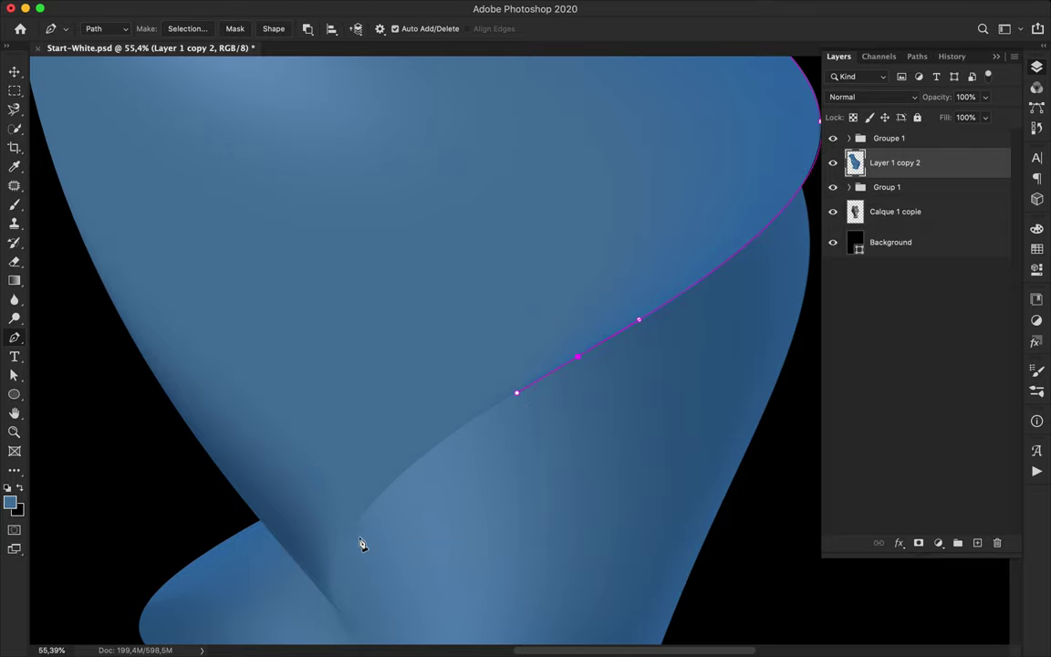
{"action": "left_click_drag", "start_coordinate": [337, 613], "coordinate": [362, 558]}
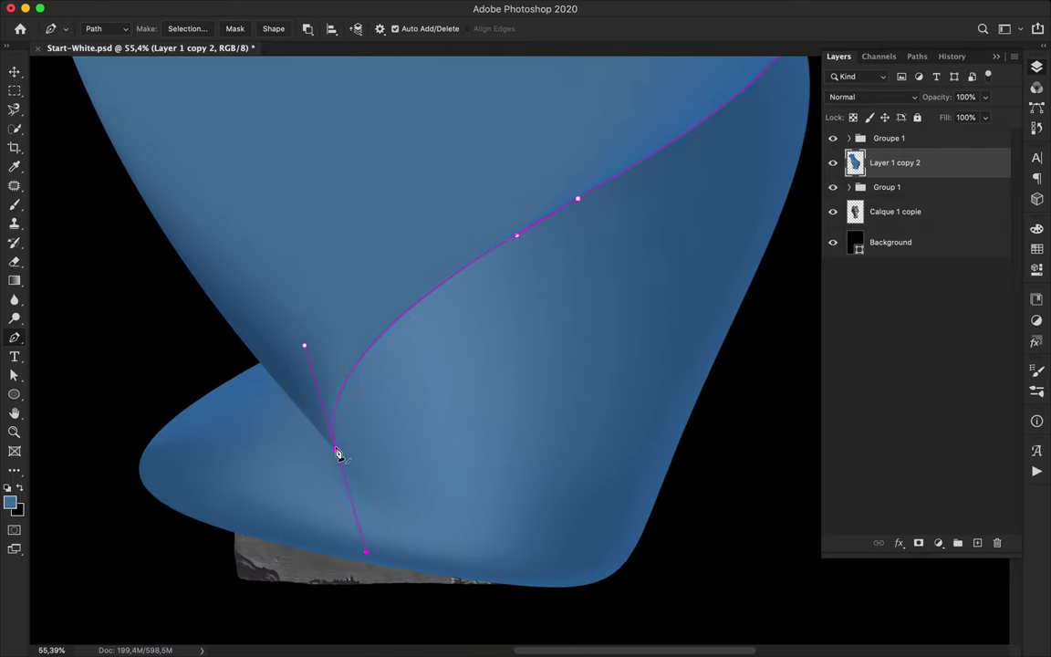
{"action": "left_click", "coordinate": [146, 339]}
{"action": "scroll", "coordinate": [145, 342], "scroll_direction": "down", "scroll_amount": 5}
{"action": "left_click", "coordinate": [118, 252]}
{"action": "left_click", "coordinate": [153, 92]}
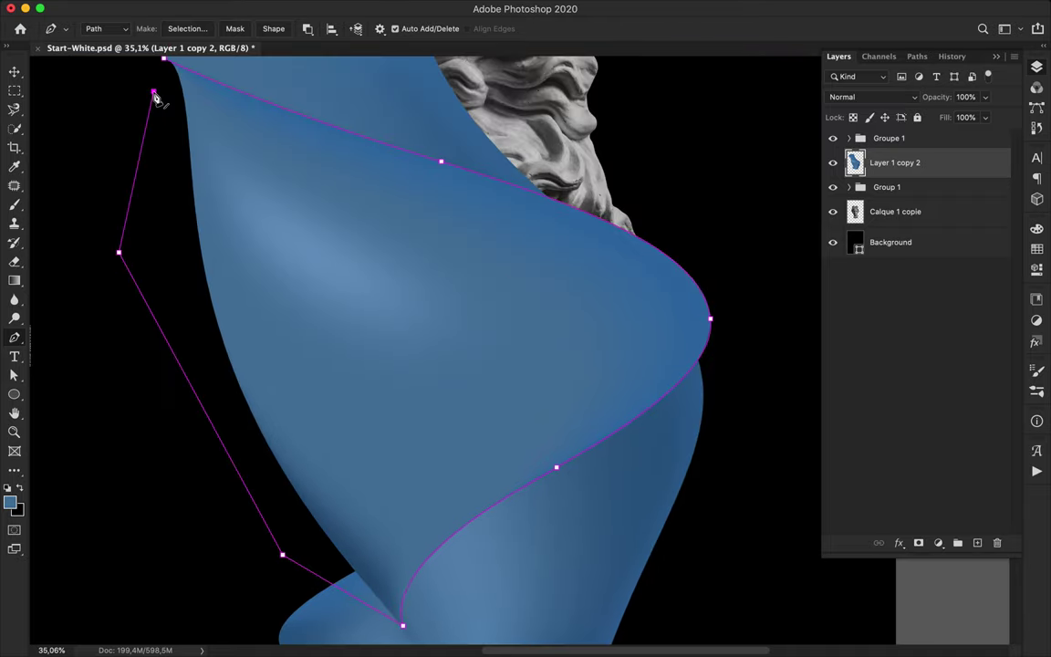
Convert the traced path to a selection and copy the middle fold onto a new layer.
{"action": "left_click", "coordinate": [115, 28]}
{"action": "left_click", "coordinate": [117, 16]}
{"action": "left_click", "coordinate": [118, 27]}
{"action": "left_click", "coordinate": [119, 41]}
{"action": "key", "text": "super+z"}
{"action": "left_click", "coordinate": [186, 28]}
{"action": "key", "text": "Return"}
{"action": "key", "text": "ctrl+j"}
{"action": "key", "text": "v"}
{"action": "left_click_drag", "start_coordinate": [445, 358], "coordinate": [466, 360]}
{"action": "scroll", "coordinate": [466, 361], "scroll_direction": "up", "scroll_amount": 3}
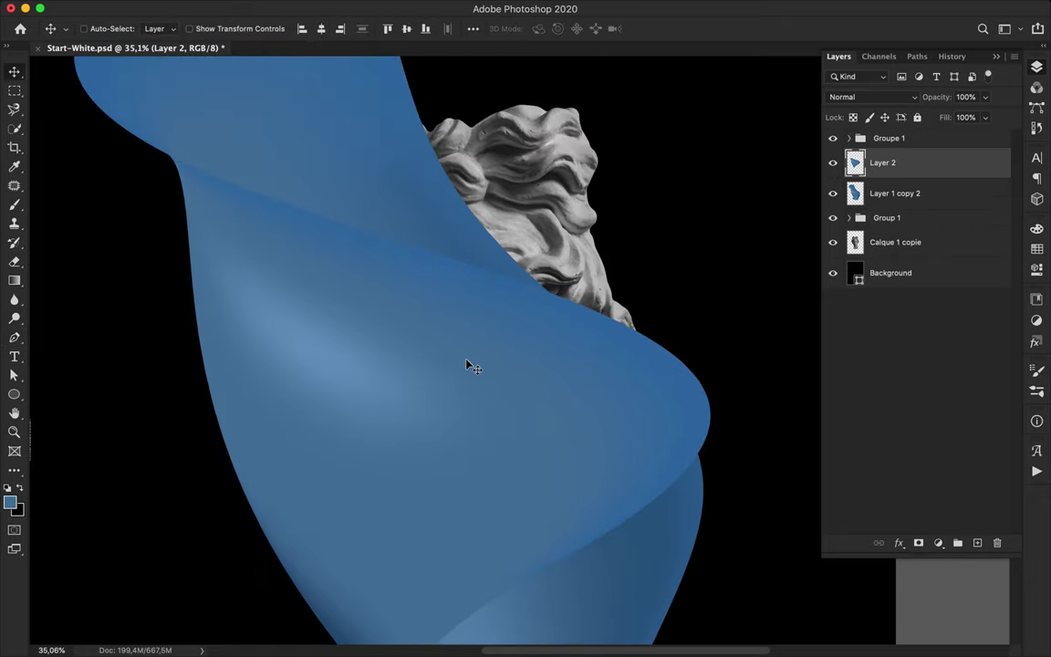
Move the bust layer between the cut-out fold and the full ribbon layer and nudge the bust slightly up.
{"action": "scroll", "coordinate": [467, 366], "scroll_direction": "down", "scroll_amount": 3}
{"action": "left_click_drag", "start_coordinate": [895, 242], "coordinate": [915, 189]}
{"action": "scroll", "coordinate": [558, 598], "scroll_direction": "up", "scroll_amount": 5}
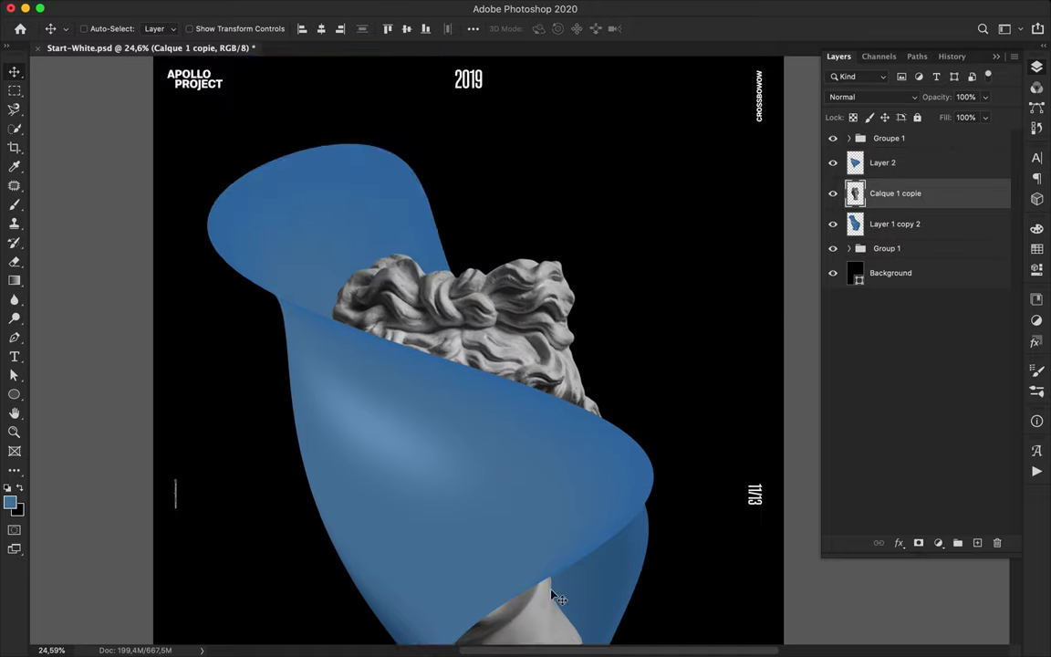
{"action": "scroll", "coordinate": [551, 593], "scroll_direction": "down", "scroll_amount": 5}
{"action": "mouse_move", "coordinate": [517, 554]}
{"action": "left_mouse_down"}
{"action": "mouse_move", "coordinate": [524, 562]}
{"action": "mouse_move", "coordinate": [517, 548]}
{"action": "left_mouse_up"}
{"action": "scroll", "coordinate": [548, 499], "scroll_direction": "up", "scroll_amount": 3}
{"action": "scroll", "coordinate": [548, 499], "scroll_direction": "down", "scroll_amount": 4}
Move the bust and both ribbon layers slightly down together on the poster.
{"action": "left_click", "coordinate": [891, 228], "text": "shift"}
{"action": "left_click", "coordinate": [890, 165], "text": "shift"}
{"action": "left_click_drag", "start_coordinate": [573, 342], "coordinate": [576, 363]}
{"action": "left_click", "coordinate": [907, 199]}
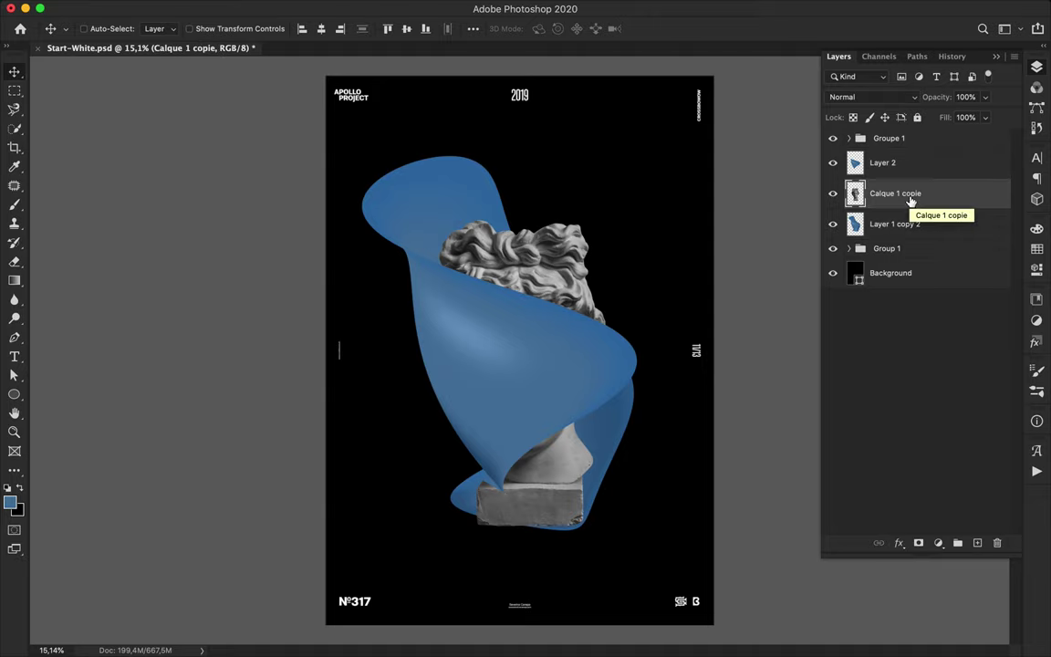
Duplicate the full ribbon layer behind the bust and apply a Gaussian Blur with a 182,4 pixel radius to the copy.
{"action": "left_click", "coordinate": [901, 229]}
{"action": "left_click_drag", "start_coordinate": [901, 235], "coordinate": [885, 202]}
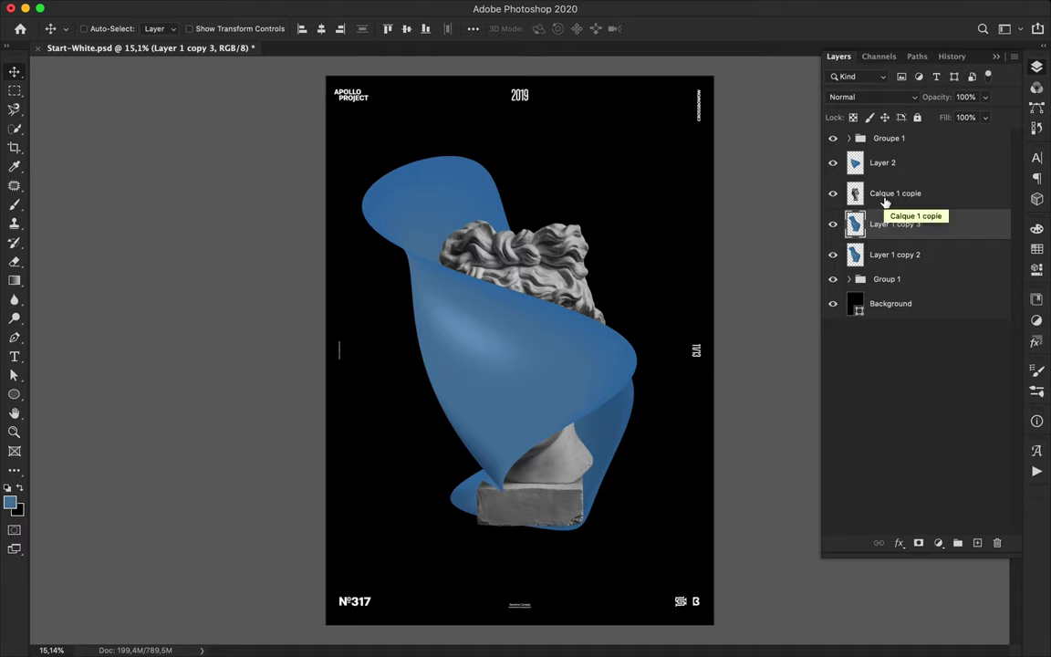
{"action": "left_click", "coordinate": [912, 95]}
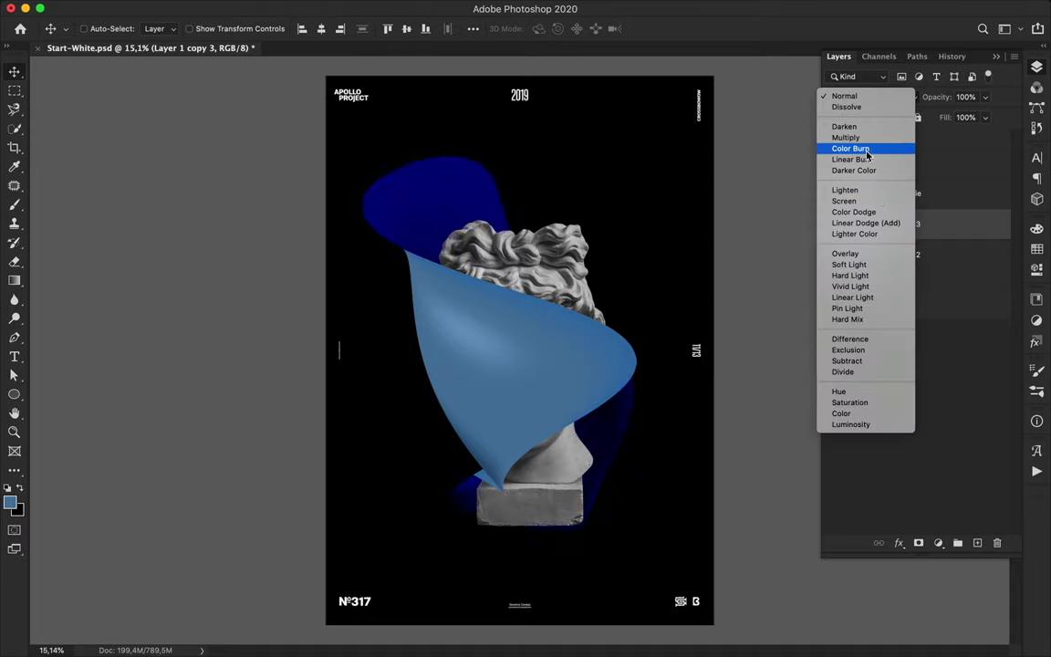
{"action": "key", "text": "Escape"}
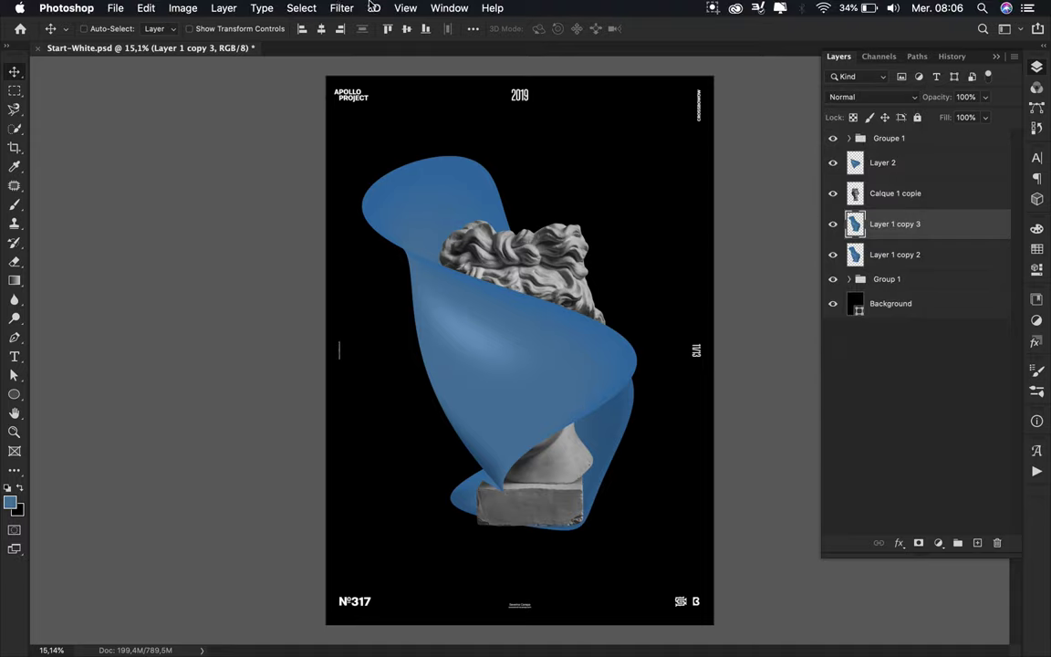
{"action": "left_click", "coordinate": [301, 7]}
{"action": "mouse_move", "coordinate": [342, 8]}
{"action": "mouse_move", "coordinate": [429, 182]}
{"action": "left_click", "coordinate": [607, 236]}
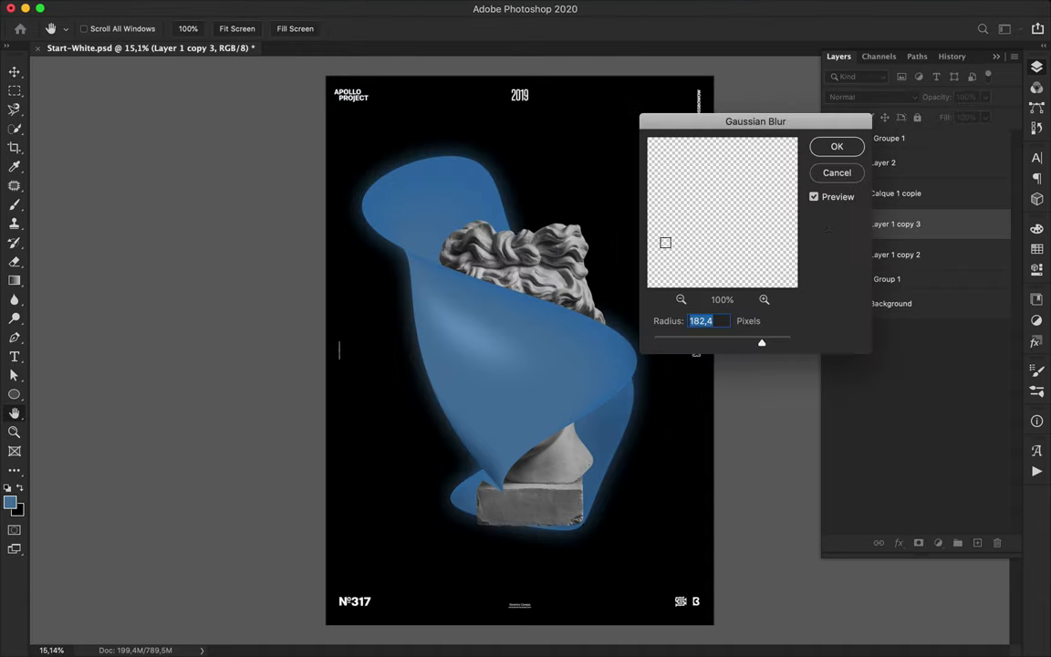
{"action": "left_click", "coordinate": [838, 149]}
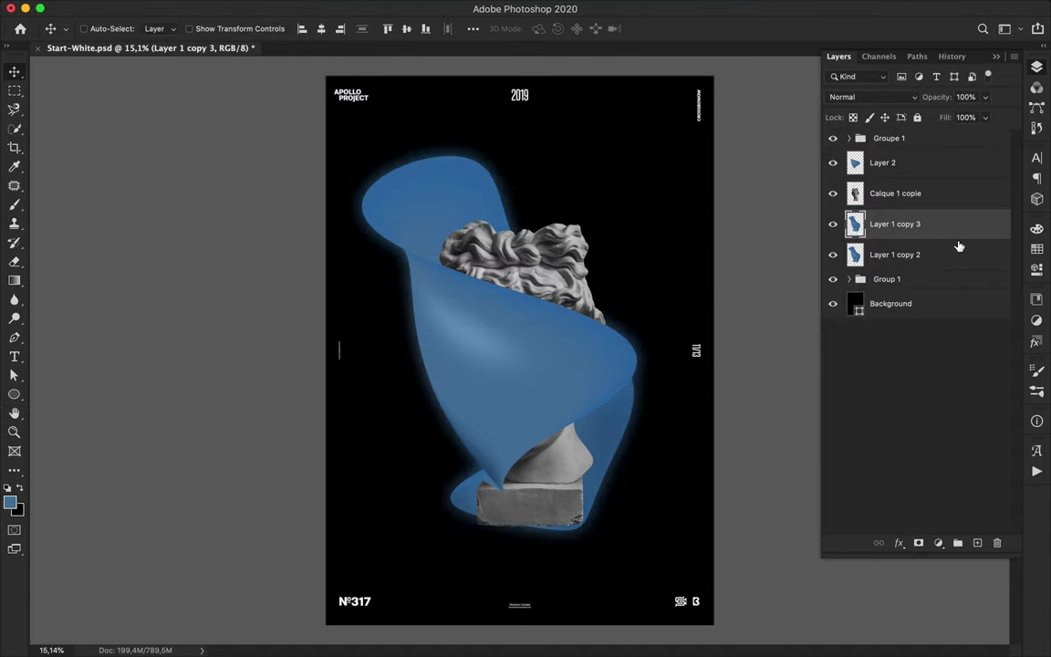
Set the blurred ribbon copy's blend mode to Linear Dodge (Add).
{"action": "left_click", "coordinate": [909, 100]}
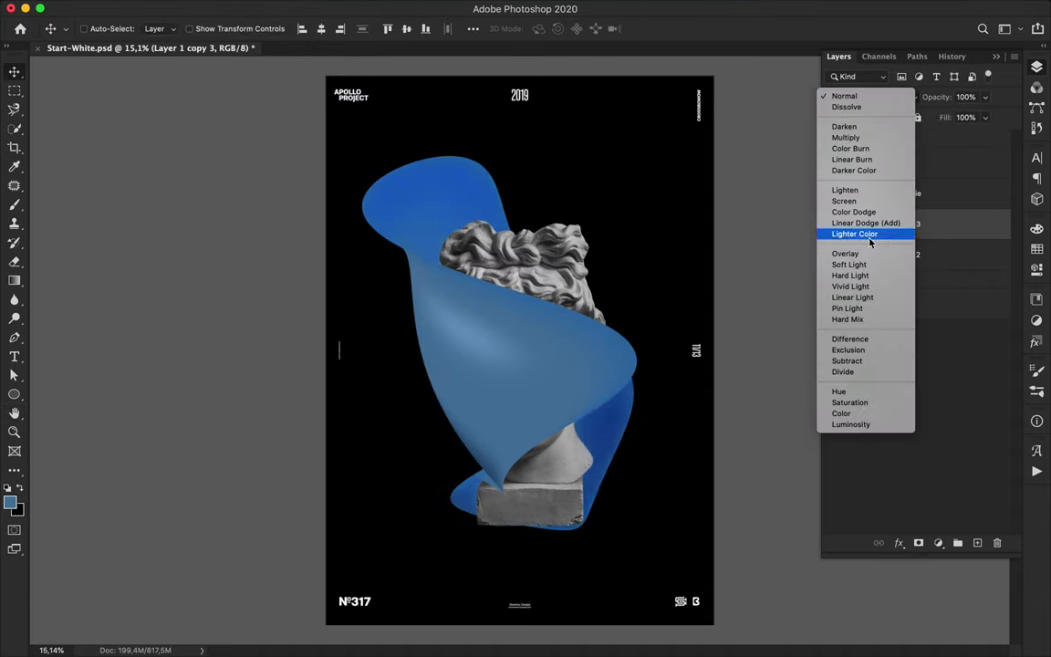
{"action": "left_click", "coordinate": [871, 223]}
{"action": "left_click_drag", "start_coordinate": [887, 226], "coordinate": [887, 186]}
{"action": "key", "text": "super+z"}
Duplicate both full ribbon layers above the bust as clipping layers and reduce their fill to 22%.
{"action": "left_click", "coordinate": [892, 252], "text": "shift"}
{"action": "left_click", "coordinate": [878, 239], "text": "alt"}
{"action": "left_click", "coordinate": [883, 207], "text": "alt"}
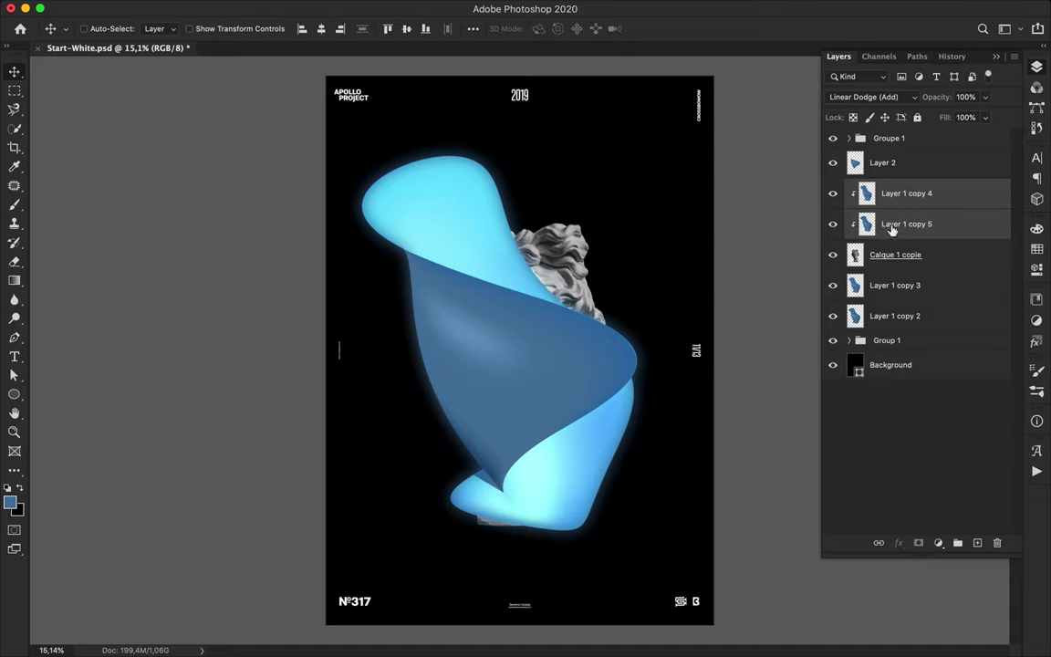
{"action": "left_click_drag", "start_coordinate": [984, 119], "coordinate": [934, 144]}
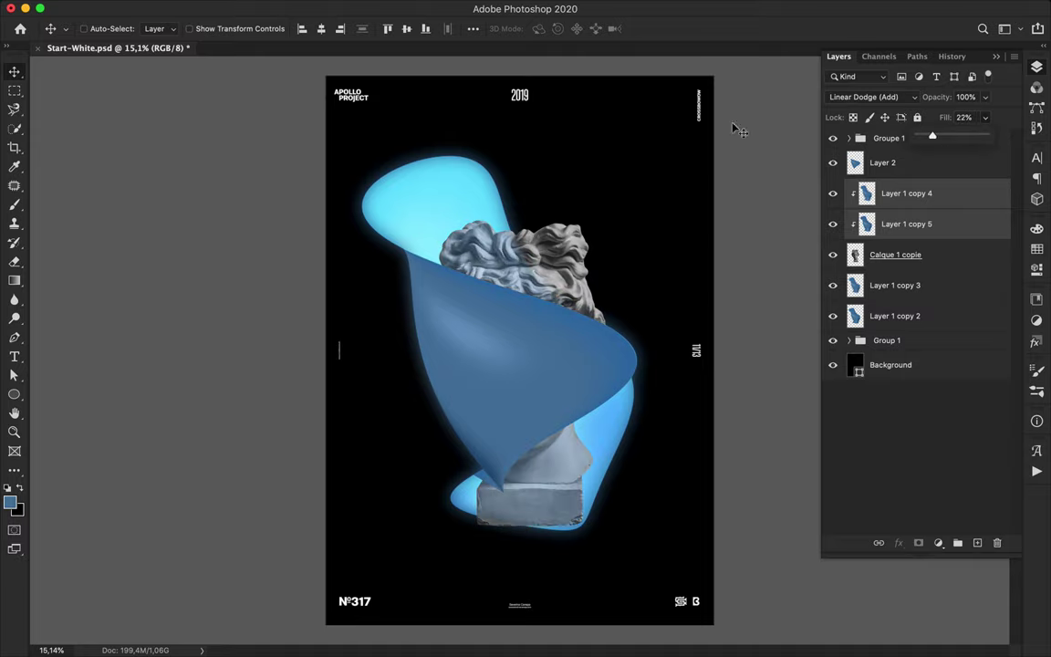
Reapply the last Gaussian Blur to each of the two ribbon layers clipped to the bust.
{"action": "left_click", "coordinate": [343, 8]}
{"action": "left_click", "coordinate": [906, 195]}
{"action": "left_click", "coordinate": [348, 8]}
{"action": "left_click", "coordinate": [364, 25]}
{"action": "left_click", "coordinate": [906, 227]}
{"action": "left_click", "coordinate": [346, 8]}
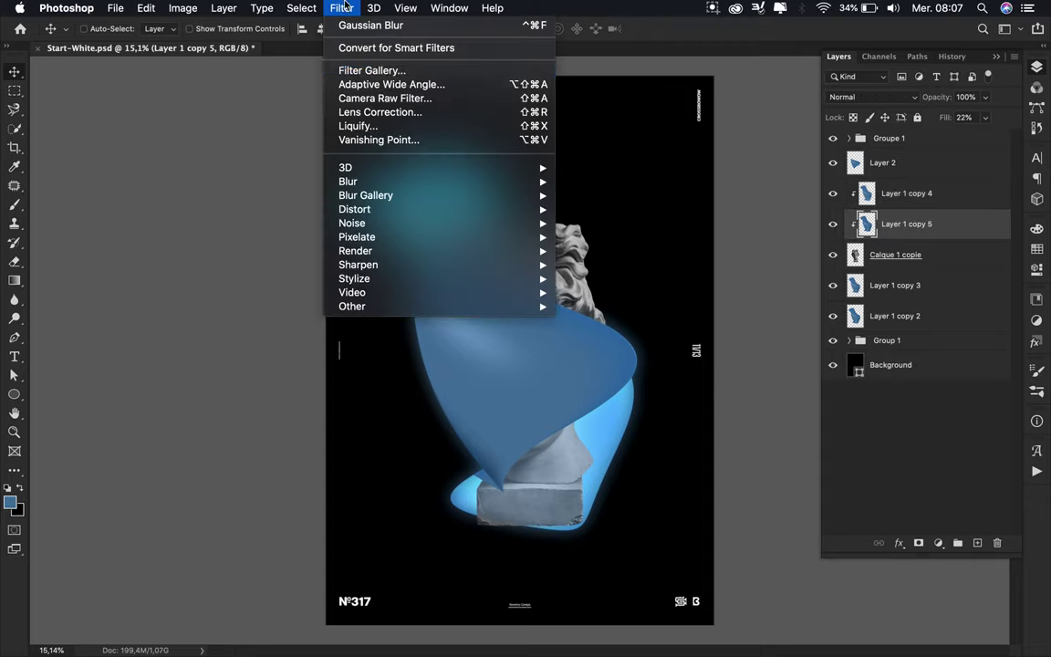
{"action": "left_click", "coordinate": [362, 27]}
Apply a Gaussian Blur with a 294,5 pixel radius to the lower clipped ribbon layer and repeat it on the upper one.
{"action": "left_click", "coordinate": [343, 7]}
{"action": "left_click", "coordinate": [591, 238]}
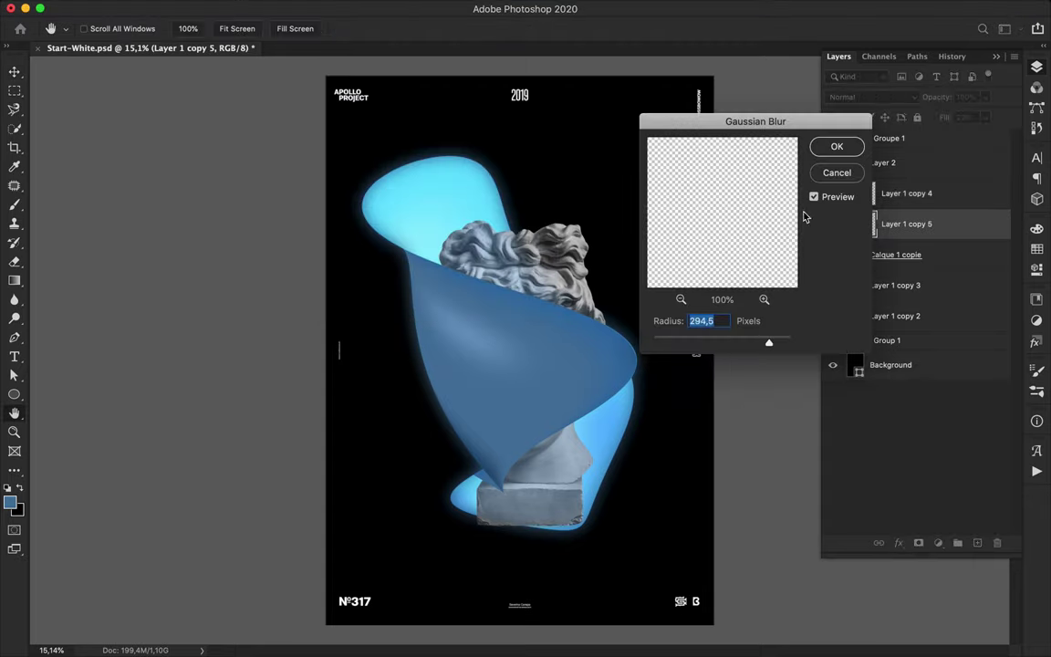
{"action": "key", "text": "Escape"}
{"action": "left_click", "coordinate": [939, 193]}
{"action": "left_click", "coordinate": [344, 7]}
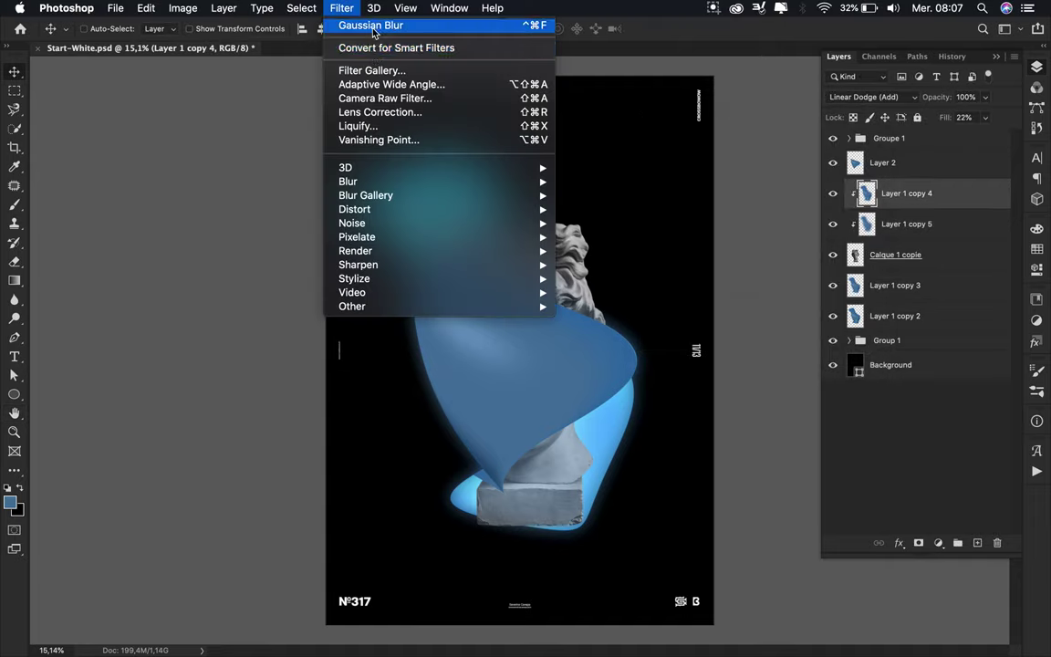
{"action": "left_click", "coordinate": [365, 36]}
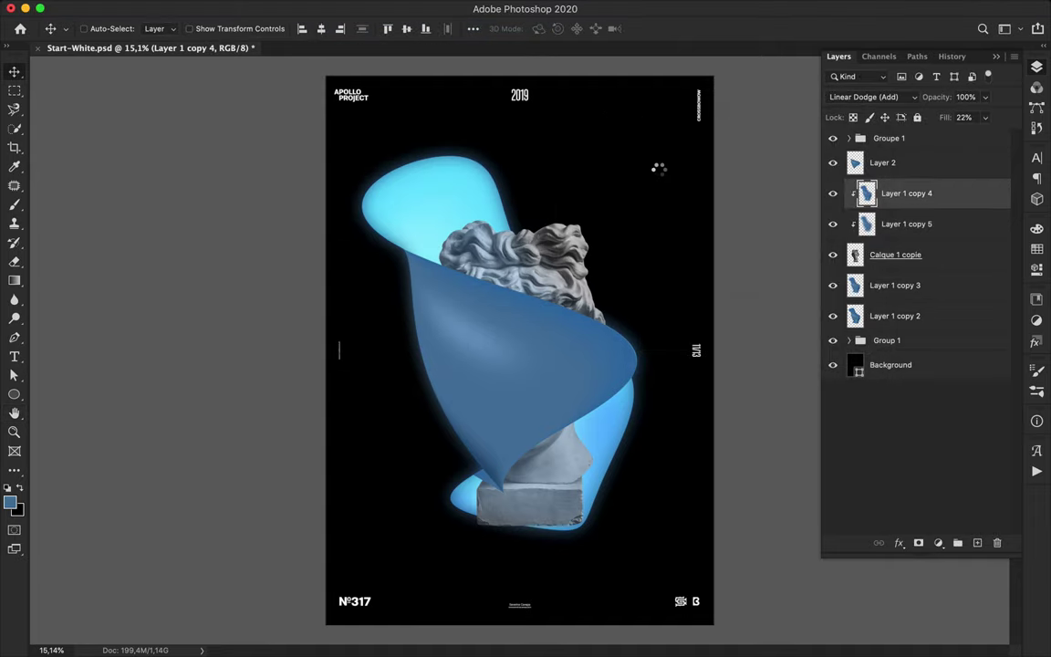
Raise the fill of both ribbon layers clipped to the bust to 37%.
{"action": "left_click", "coordinate": [931, 228], "text": "shift"}
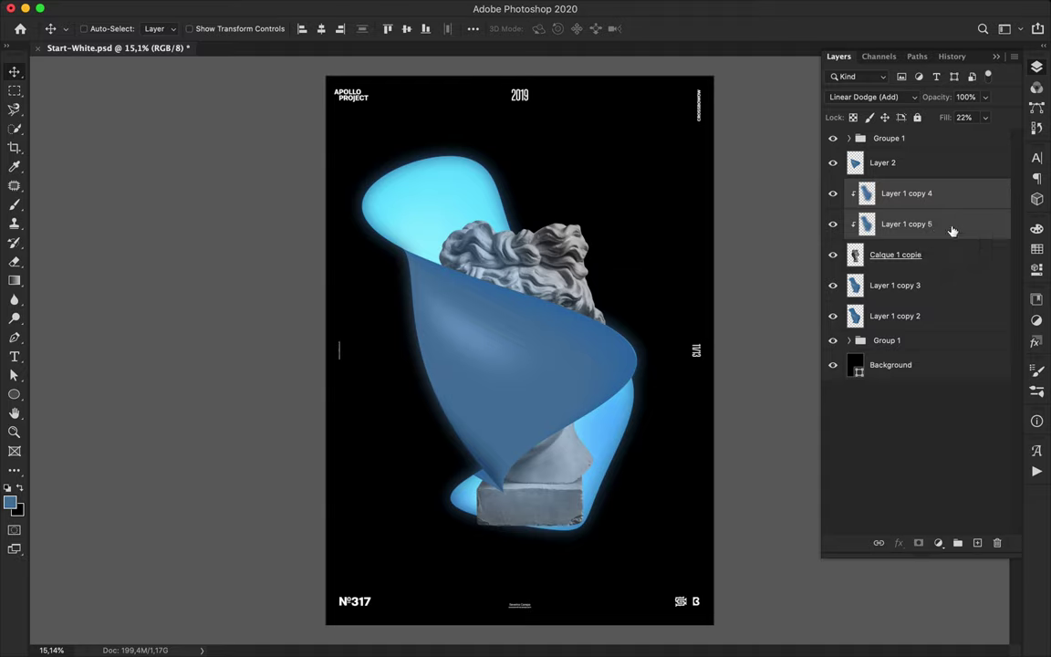
{"action": "left_click", "coordinate": [986, 116]}
{"action": "mouse_move", "coordinate": [957, 137]}
{"action": "left_mouse_down"}
{"action": "mouse_move", "coordinate": [983, 138]}
{"action": "mouse_move", "coordinate": [970, 138]}
{"action": "left_mouse_up"}
Duplicate the cut-out fold layer and set the copy's blend mode to Soft Light.
{"action": "left_click", "coordinate": [525, 374]}
{"action": "left_click_drag", "start_coordinate": [898, 171], "coordinate": [912, 151], "text": "alt"}
{"action": "left_click", "coordinate": [905, 97]}
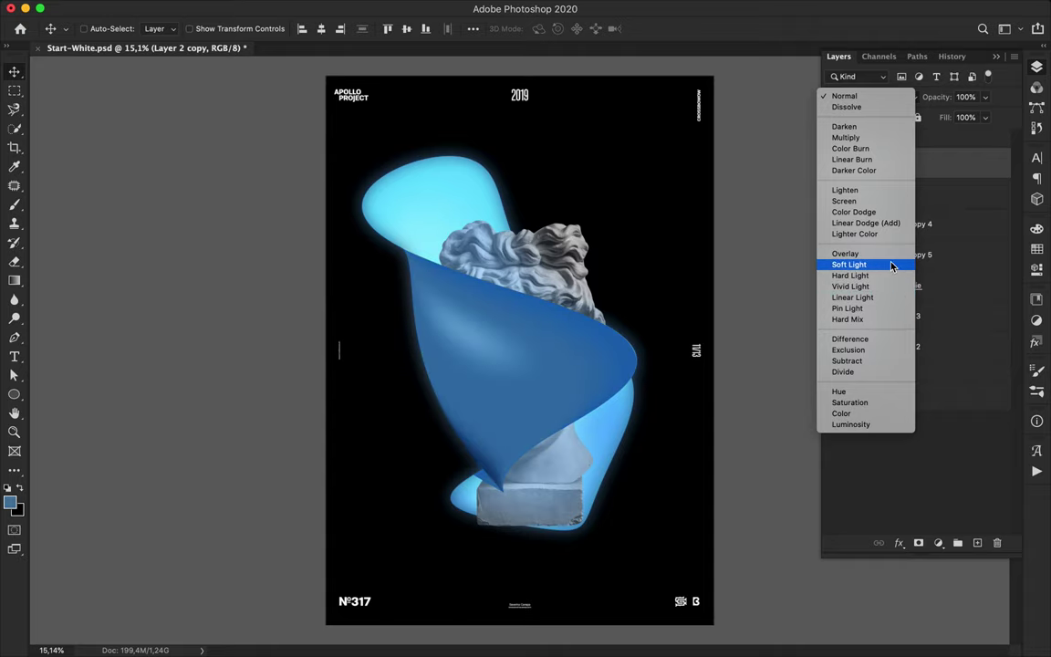
{"action": "left_click", "coordinate": [835, 265]}
Copy a very thin vertical strip through the right part of the bust and its base onto a new layer.
{"action": "left_click", "coordinate": [576, 270]}
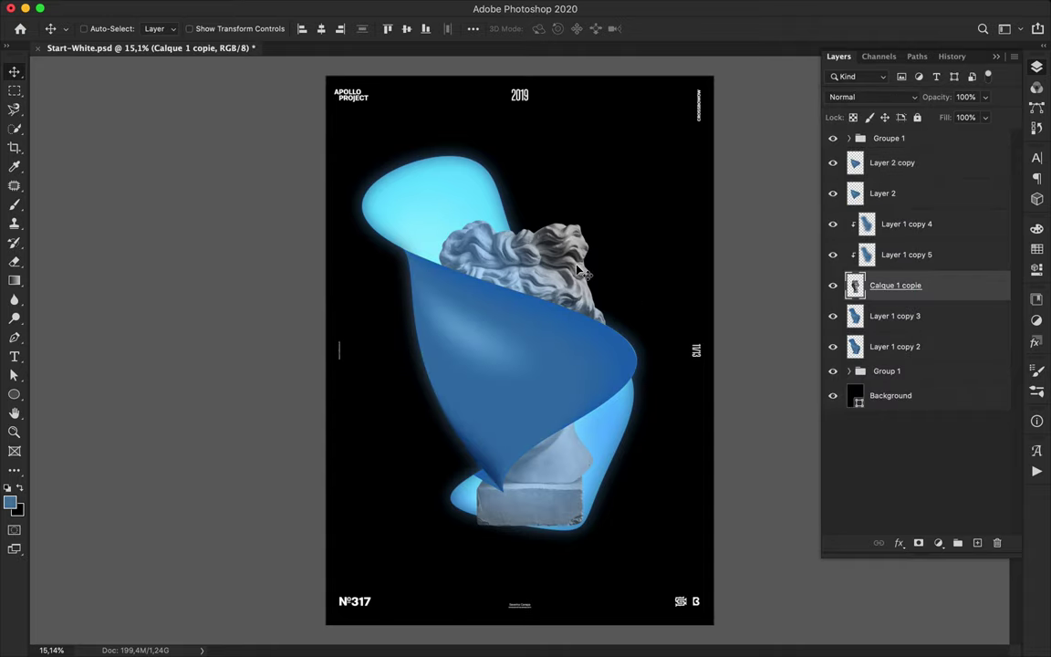
{"action": "key", "text": "m"}
{"action": "left_click_drag", "start_coordinate": [560, 215], "coordinate": [563, 573]}
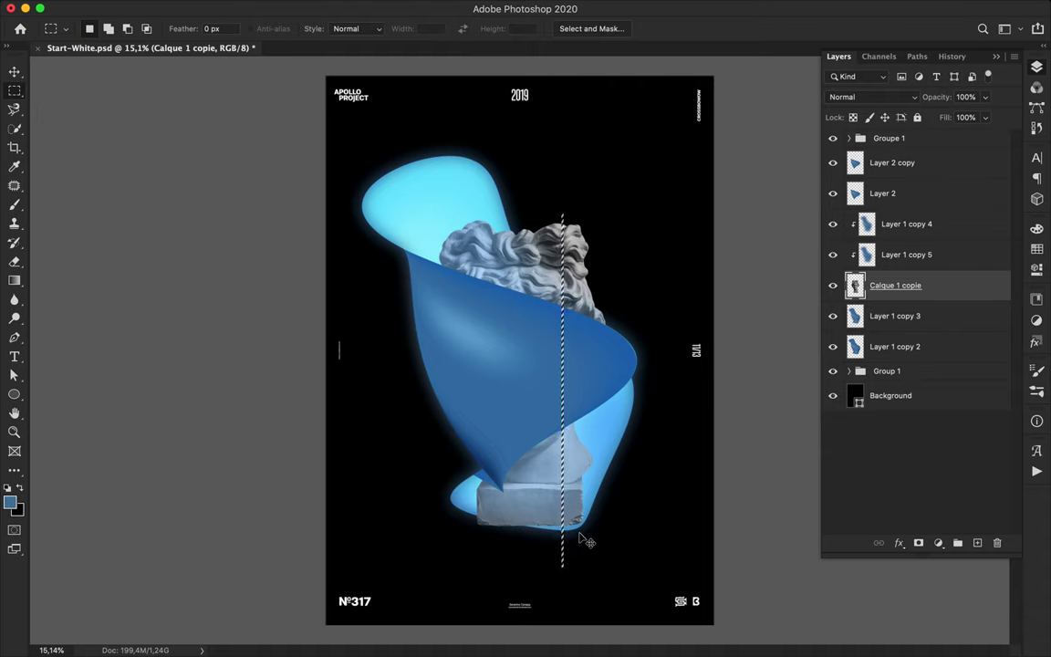
{"action": "key", "text": "ctrl+j"}
{"action": "key", "text": "v"}
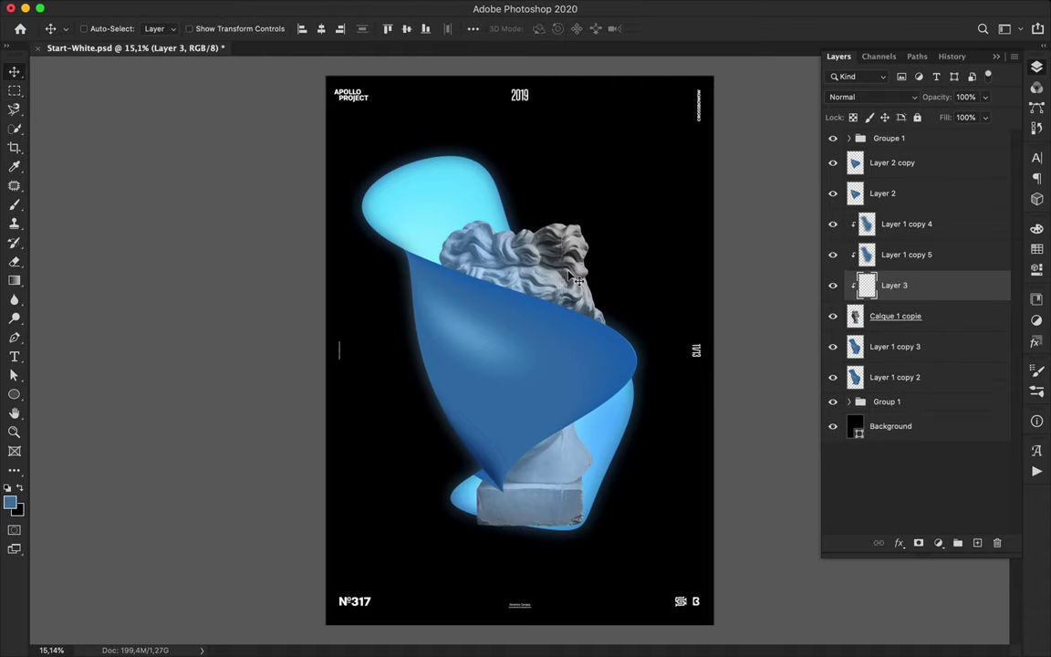
Place the strip layer beneath the bust and stretch it horizontally to the poster's right edge.
{"action": "scroll", "coordinate": [560, 203], "scroll_direction": "up", "scroll_amount": 1}
{"action": "left_click_drag", "start_coordinate": [915, 292], "coordinate": [911, 325]}
{"action": "scroll", "coordinate": [557, 212], "scroll_direction": "up", "scroll_amount": 3}
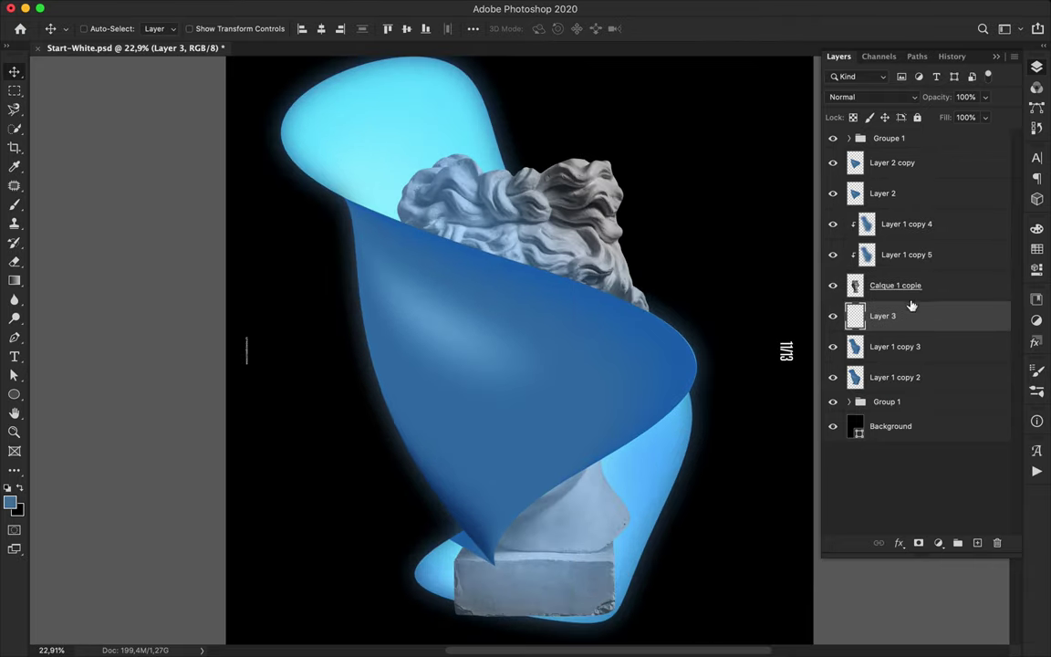
{"action": "mouse_move", "coordinate": [911, 306]}
{"action": "left_mouse_down"}
{"action": "mouse_move", "coordinate": [906, 282]}
{"action": "mouse_move", "coordinate": [908, 327]}
{"action": "left_mouse_up"}
{"action": "key", "text": "super+t"}
{"action": "mouse_move", "coordinate": [593, 392]}
{"action": "left_mouse_down"}
{"action": "mouse_move", "coordinate": [938, 429]}
{"action": "mouse_move", "coordinate": [821, 424]}
{"action": "left_mouse_up"}
{"action": "key", "text": "Return"}
{"action": "key", "text": "super+minus"}
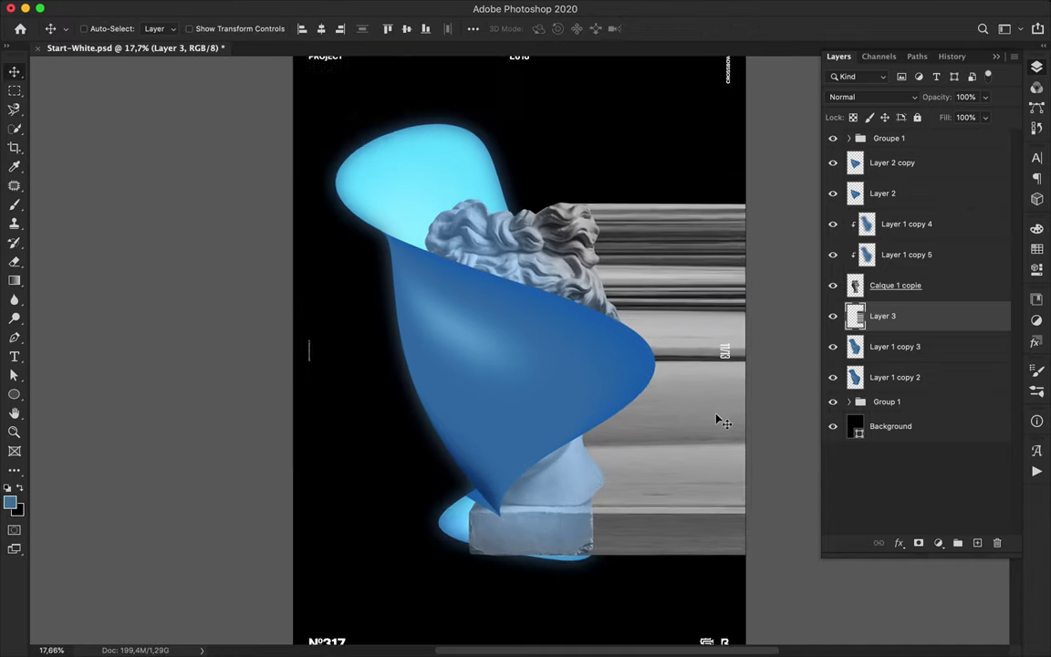
{"action": "scroll", "coordinate": [721, 422], "scroll_direction": "down", "scroll_amount": 1}
Bring the stretched strip above the bust's clipped layers and fade its left edge with a gradient on a layer mask.
{"action": "left_click_drag", "start_coordinate": [899, 317], "coordinate": [898, 209]}
{"action": "mouse_move", "coordinate": [675, 276]}
{"action": "left_mouse_down"}
{"action": "mouse_move", "coordinate": [699, 277]}
{"action": "mouse_move", "coordinate": [671, 278]}
{"action": "left_mouse_up"}
{"action": "left_click", "coordinate": [919, 542]}
{"action": "key", "text": "g"}
{"action": "mouse_move", "coordinate": [563, 278]}
{"action": "left_mouse_down"}
{"action": "mouse_move", "coordinate": [610, 279]}
{"action": "mouse_move", "coordinate": [593, 278]}
{"action": "mouse_move", "coordinate": [594, 288]}
{"action": "left_mouse_up"}
{"action": "key", "text": "super+z"}
{"action": "key", "text": "super+z"}
{"action": "key", "text": "v"}
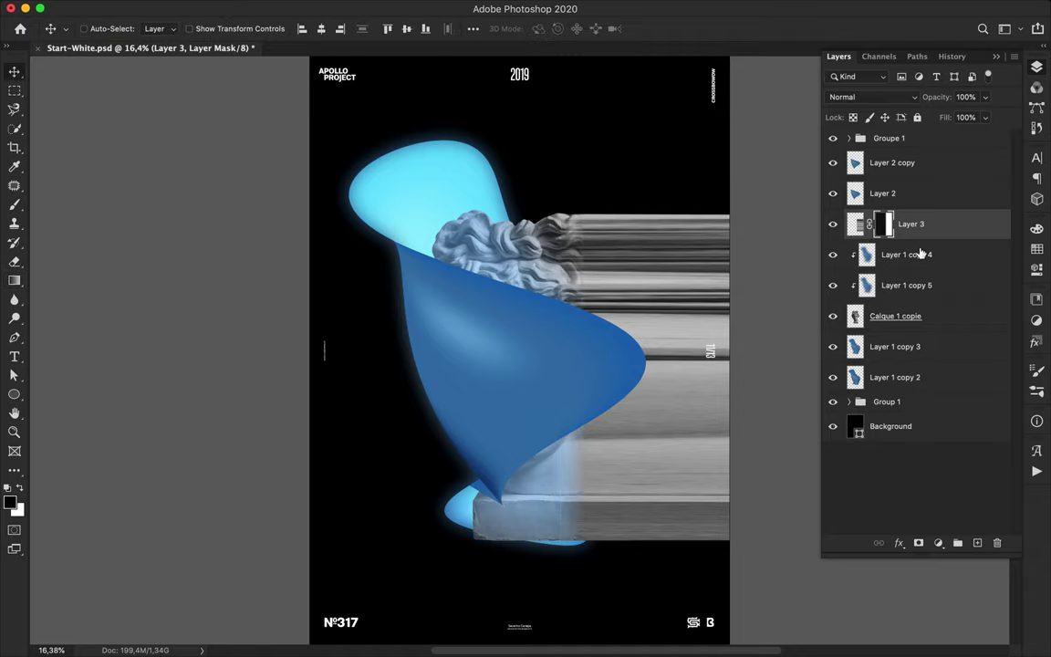
Duplicate the bust's two clipped ribbon layers and clip the copies to the stretched strip layer.
{"action": "left_click", "coordinate": [918, 256]}
{"action": "left_click", "coordinate": [906, 281], "text": "shift"}
{"action": "left_click_drag", "start_coordinate": [903, 264], "coordinate": [874, 236]}
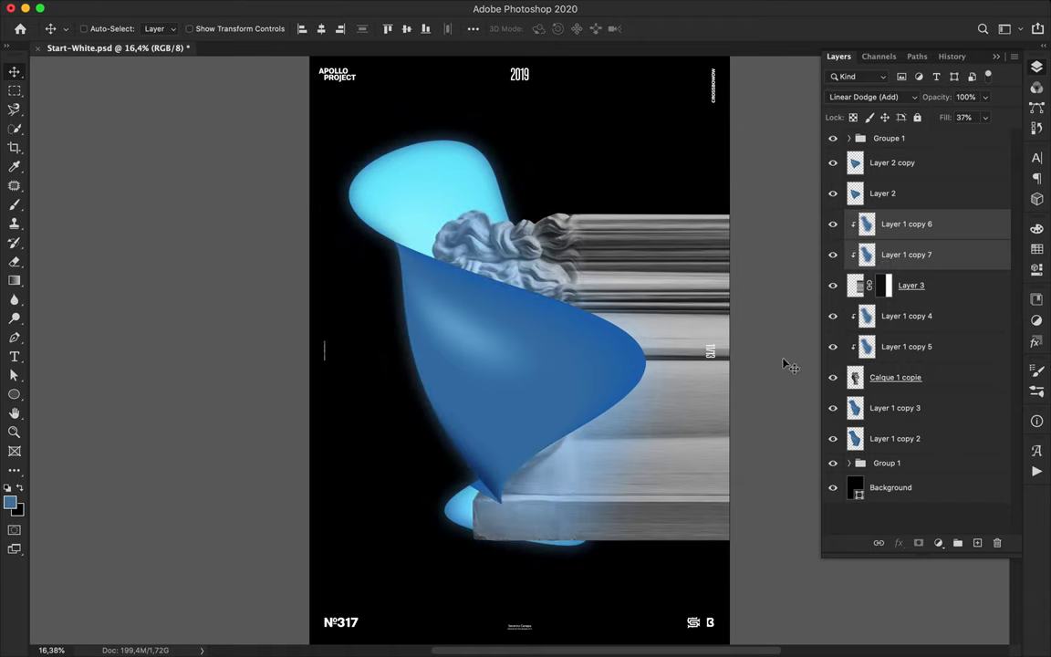
Change the blend mode of the duplicated fold layer to Multiply.
{"action": "left_click", "coordinate": [903, 163]}
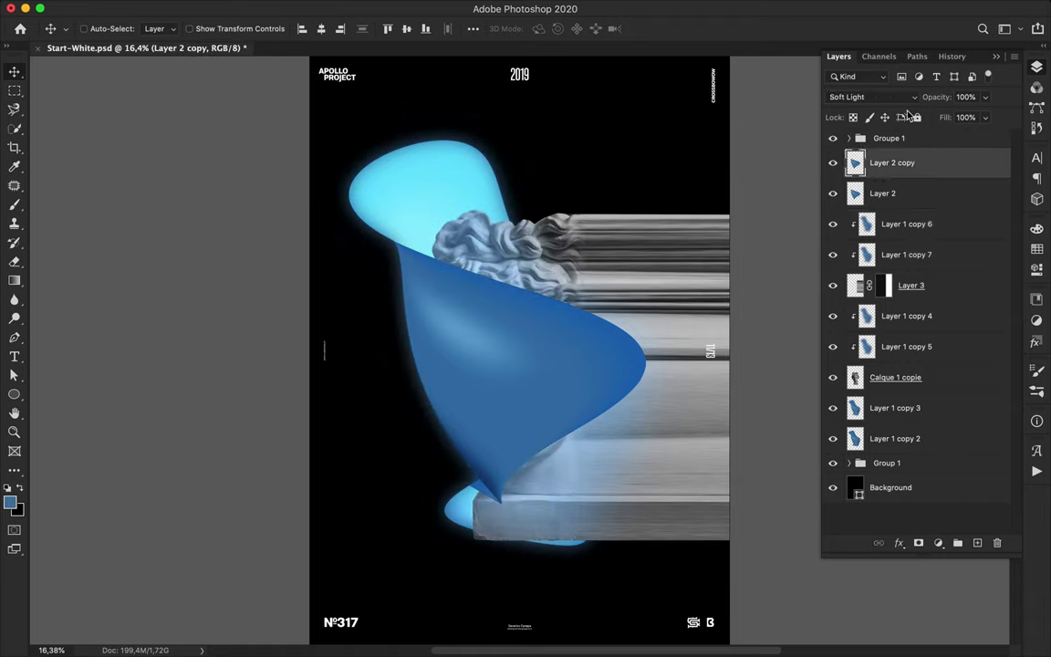
{"action": "left_click", "coordinate": [864, 97]}
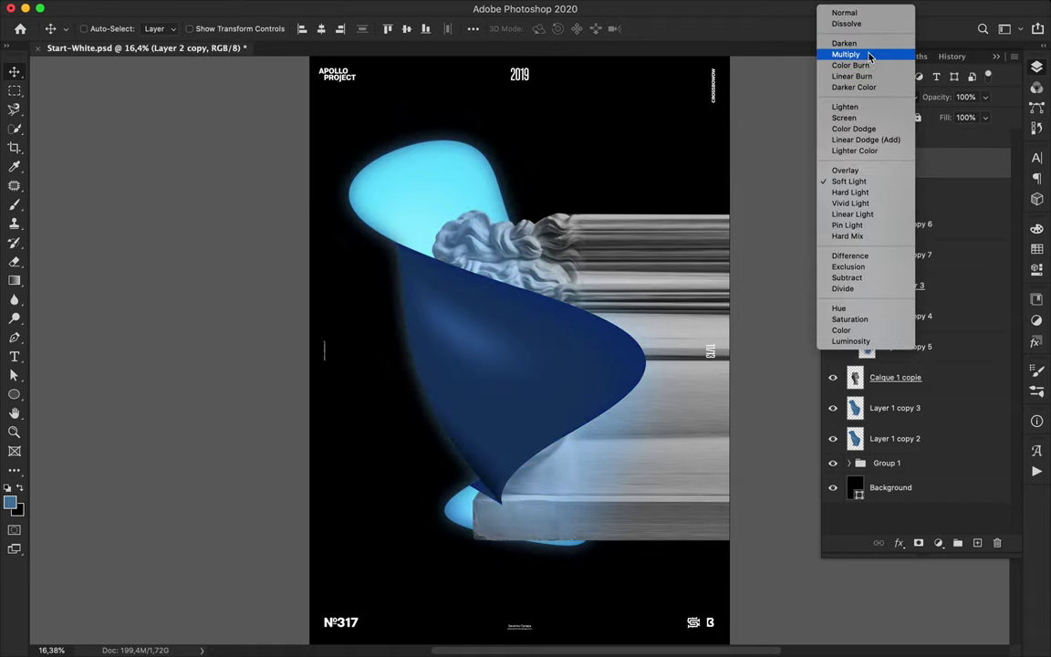
{"action": "left_click", "coordinate": [868, 56]}
{"action": "scroll", "coordinate": [556, 462], "scroll_direction": "up", "scroll_amount": 5}
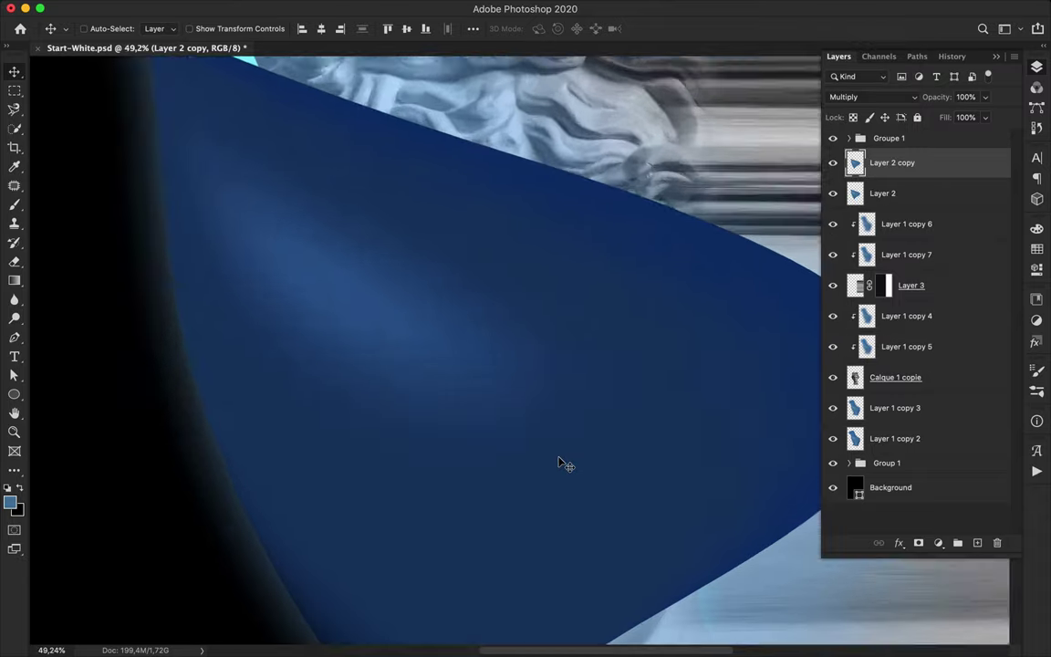
{"action": "key", "text": "e"}
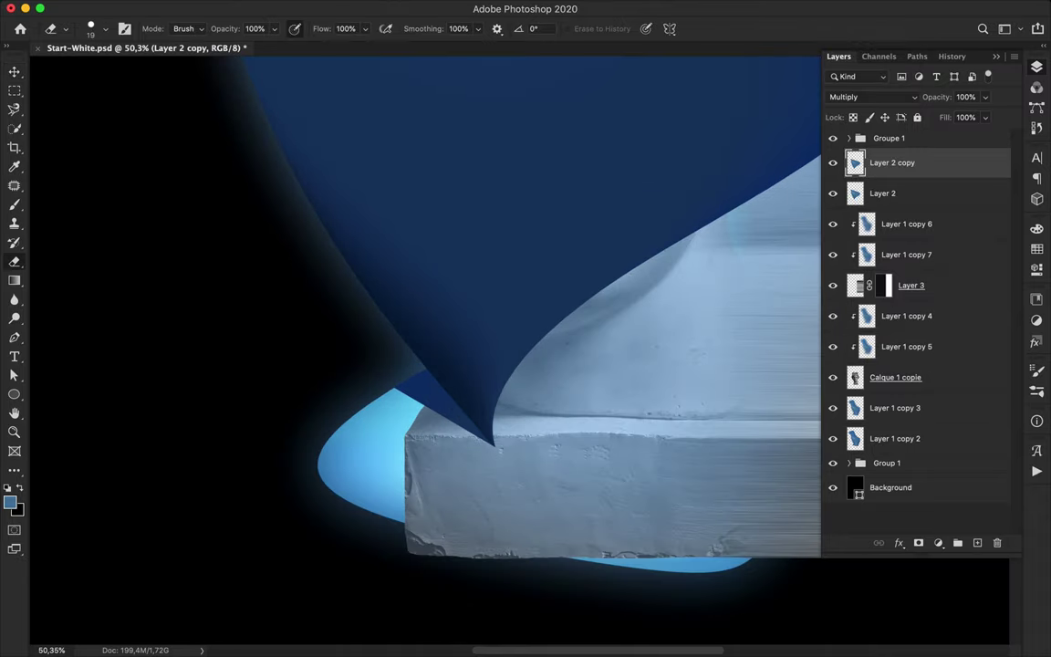
{"action": "key", "text": "l"}
{"action": "left_click", "coordinate": [424, 366]}
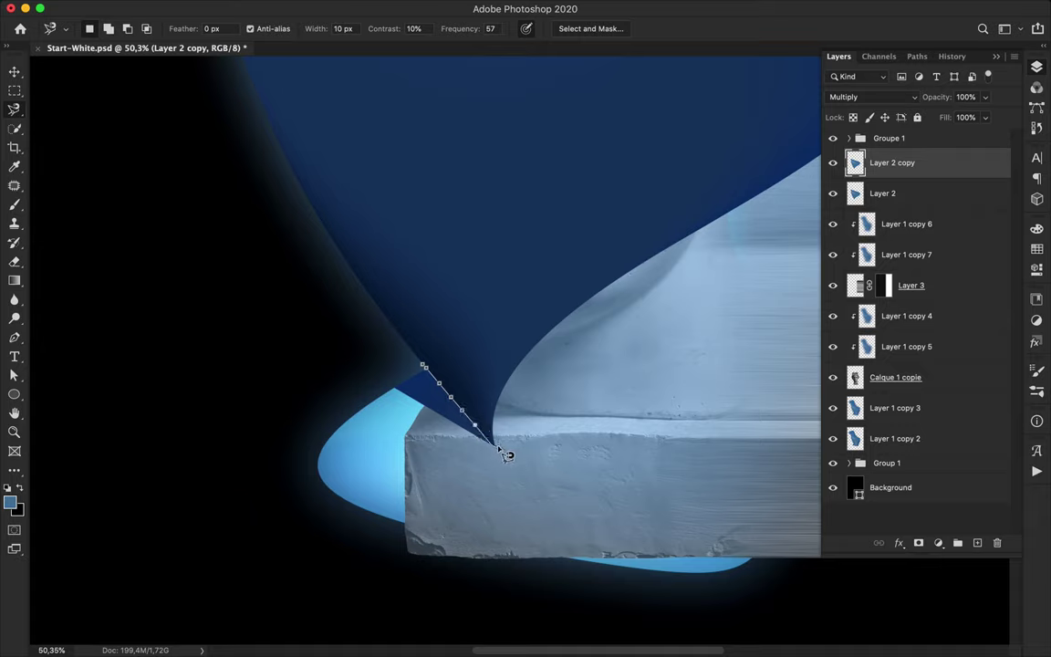
{"action": "left_click", "coordinate": [960, 197]}
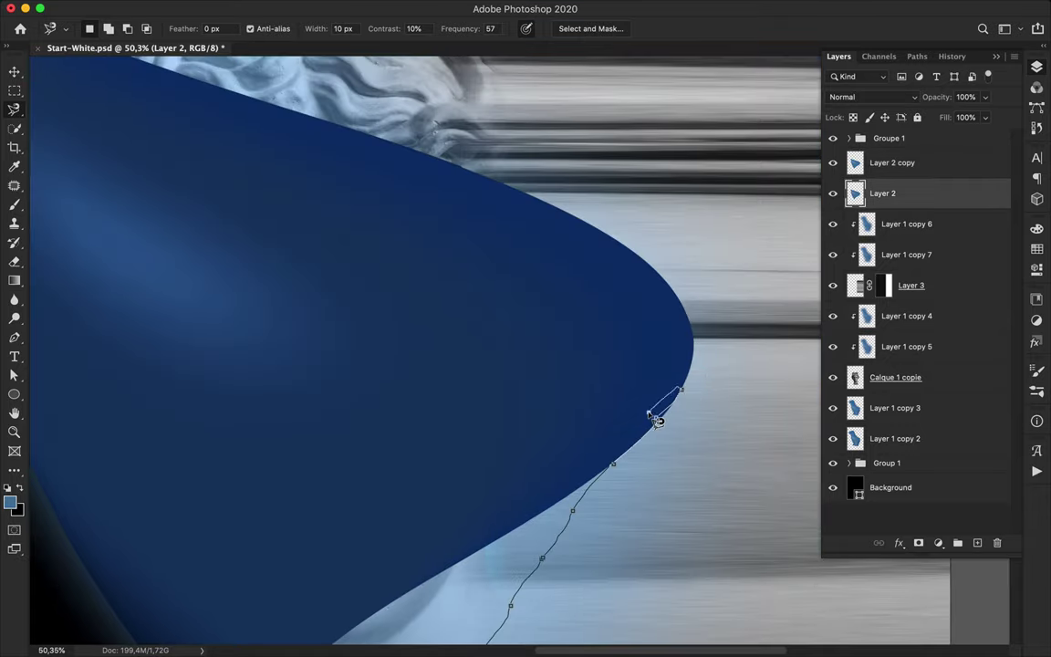
{"action": "key", "text": "Escape"}
{"action": "scroll", "coordinate": [657, 419], "scroll_direction": "down", "scroll_amount": 8}
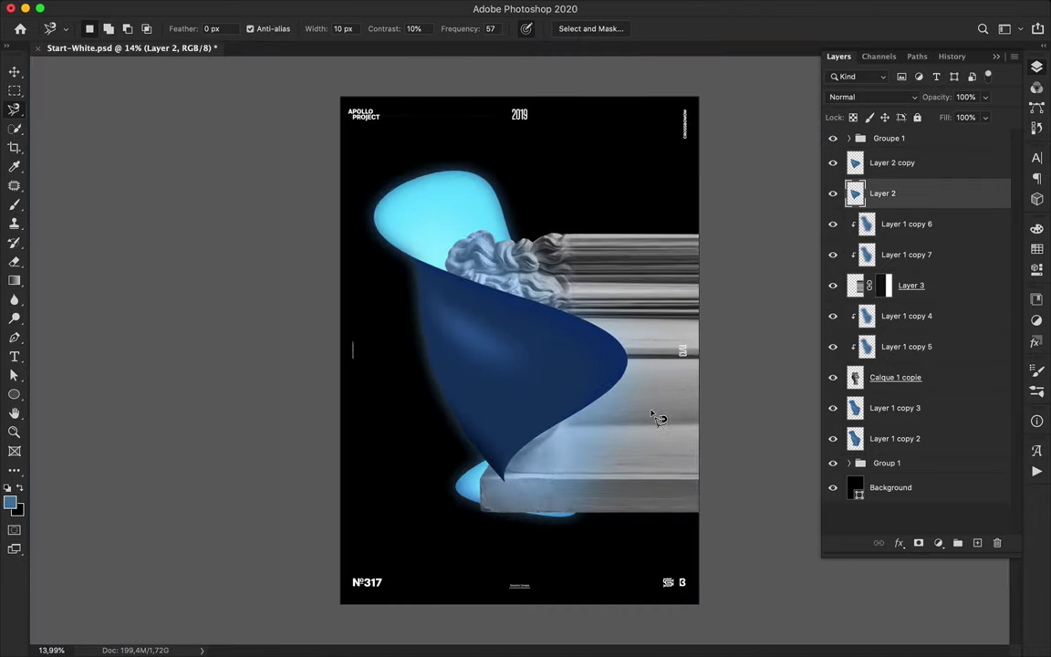
Try a Gaussian Blur on the stretched strip layer.
{"action": "key", "text": "v"}
{"action": "left_click", "coordinate": [663, 286], "text": "ctrl"}
{"action": "left_click", "coordinate": [472, 7]}
{"action": "mouse_move", "coordinate": [353, 178]}
{"action": "left_click", "coordinate": [621, 255]}
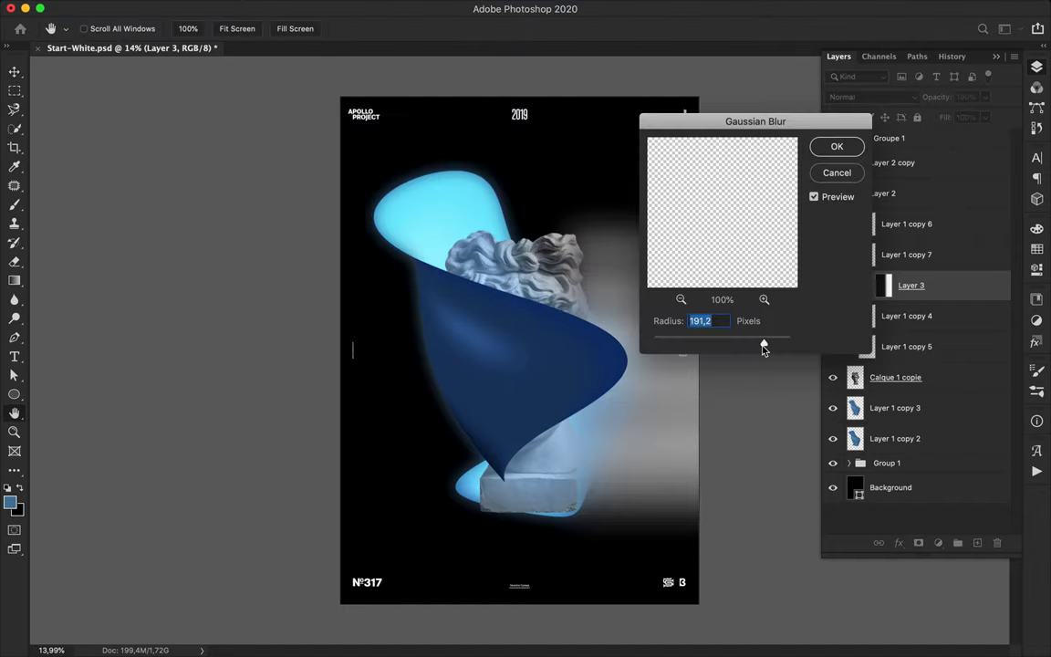
{"action": "left_click_drag", "start_coordinate": [763, 348], "coordinate": [724, 342]}
{"action": "left_click", "coordinate": [837, 146]}
Apply a Motion Blur with an angle of 0° and a distance of 1375 pixels to the stretched strip.
{"action": "left_click", "coordinate": [342, 8]}
{"action": "mouse_move", "coordinate": [404, 184]}
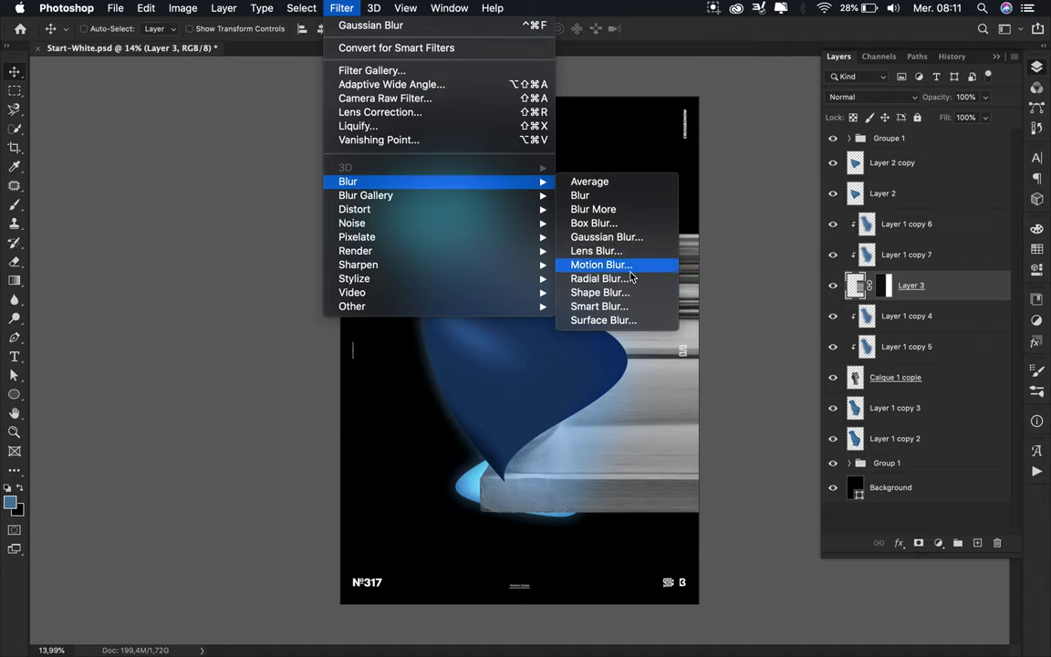
{"action": "left_click", "coordinate": [612, 265]}
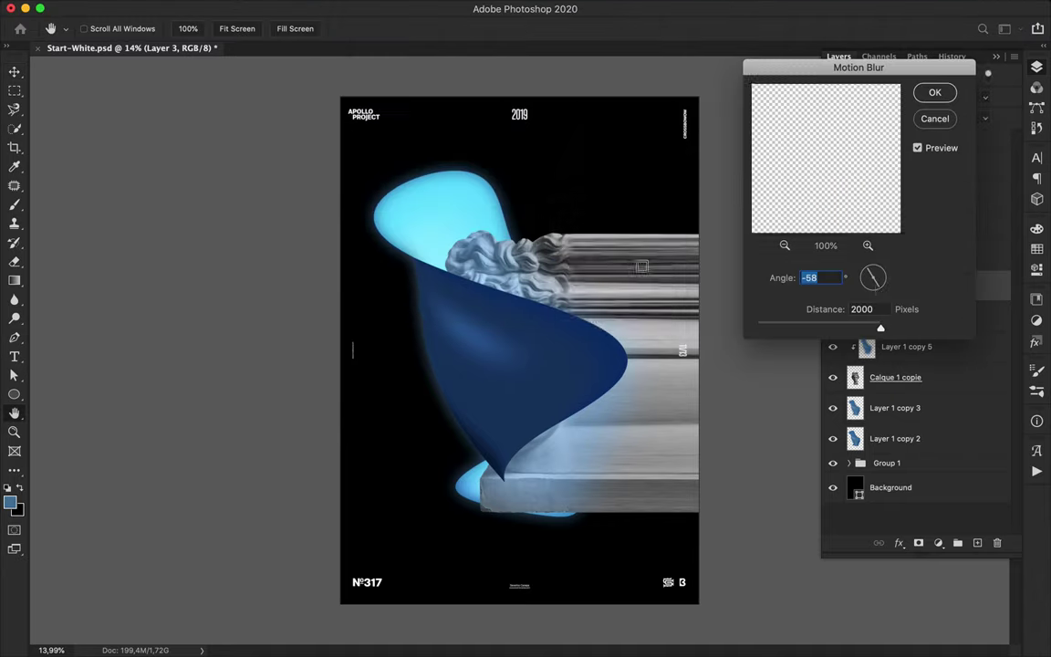
{"action": "left_click", "coordinate": [882, 278]}
{"action": "mouse_move", "coordinate": [880, 328]}
{"action": "left_mouse_down"}
{"action": "mouse_move", "coordinate": [845, 331]}
{"action": "mouse_move", "coordinate": [867, 330]}
{"action": "left_mouse_up"}
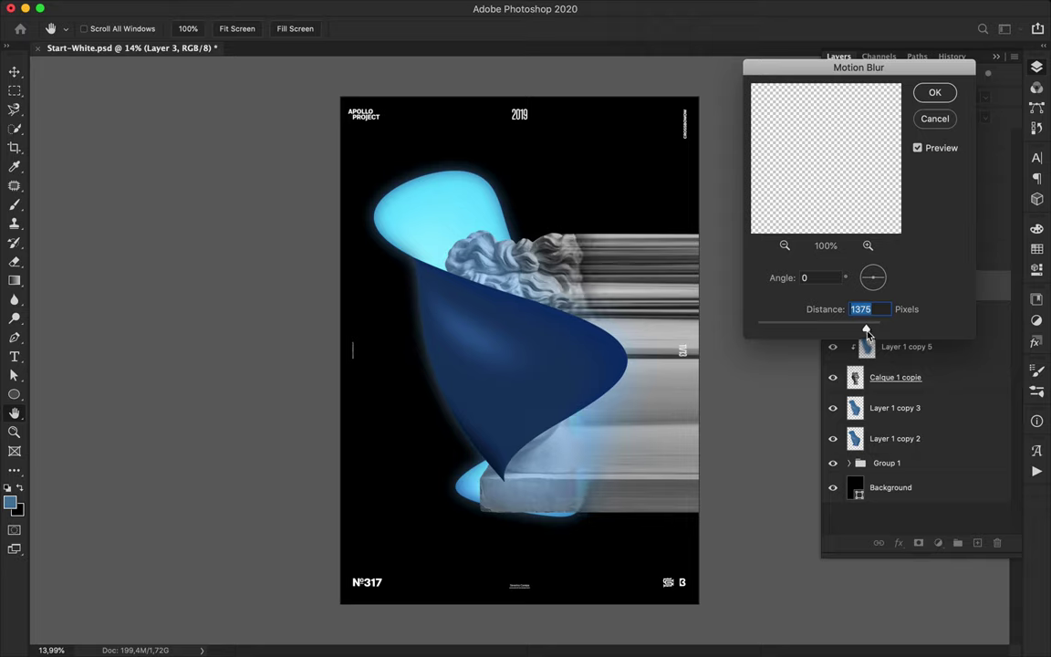
{"action": "left_click", "coordinate": [933, 97]}
Shift the stretched strip slightly left, then move it back over the poster's right edge.
{"action": "left_click_drag", "start_coordinate": [672, 320], "coordinate": [650, 313]}
{"action": "key", "text": "super+t"}
{"action": "left_click", "coordinate": [187, 5]}
{"action": "key", "text": "Escape"}
{"action": "key", "text": "Escape"}
{"action": "left_click", "coordinate": [146, 7]}
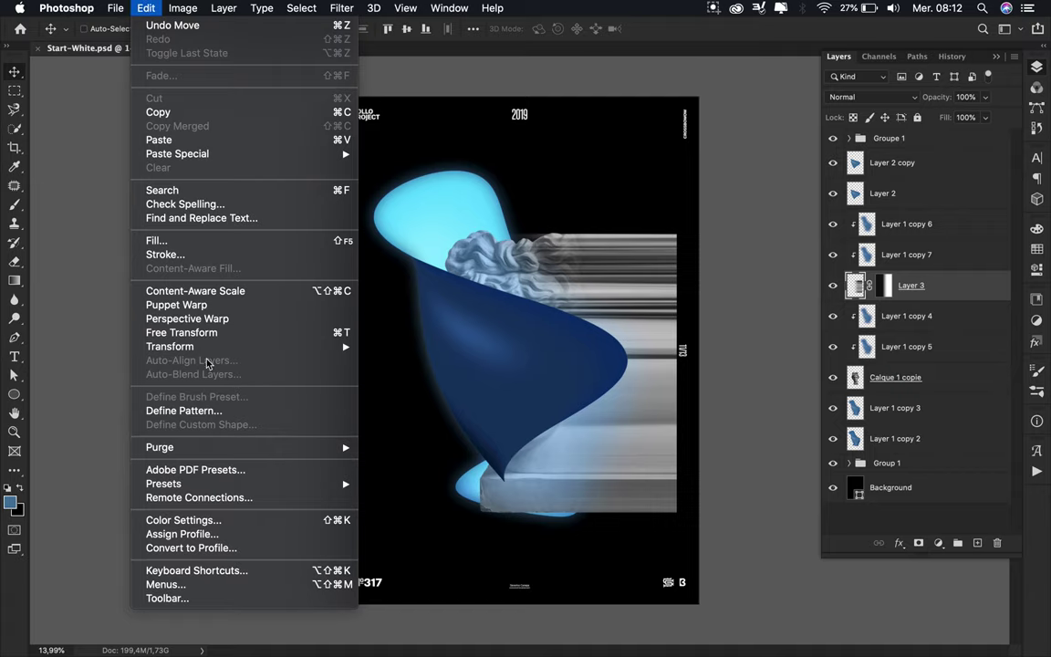
{"action": "mouse_move", "coordinate": [210, 476]}
{"action": "left_click", "coordinate": [493, 571]}
{"action": "left_click_drag", "start_coordinate": [646, 336], "coordinate": [680, 340]}
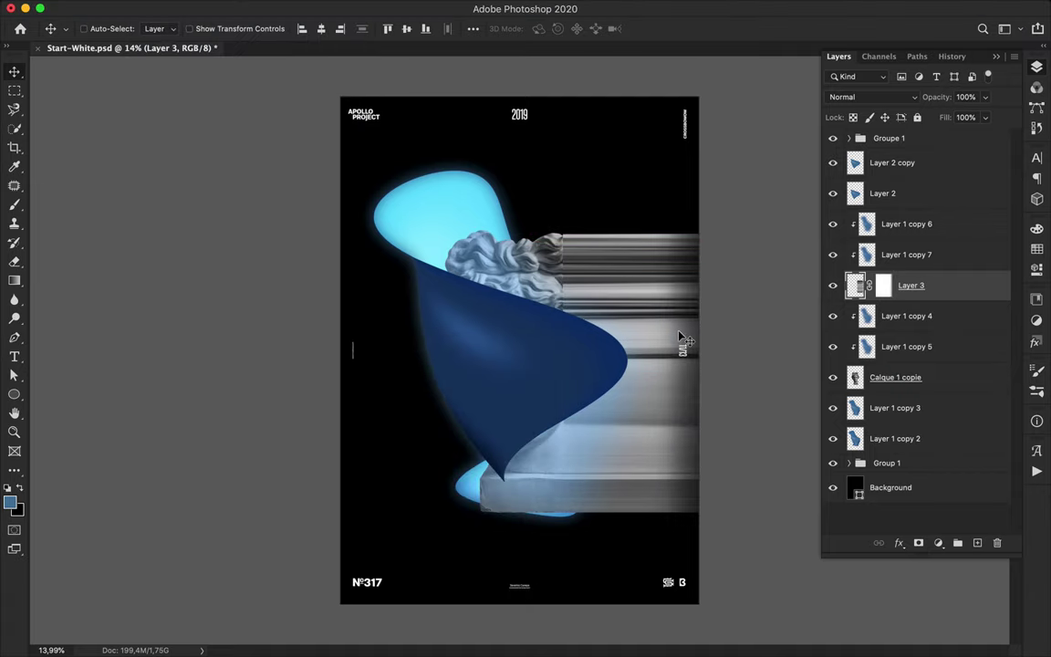
Try to redraw the fade on the strip's left side with a short gradient on its layer mask.
{"action": "key", "text": "g"}
{"action": "key", "text": "super+z"}
{"action": "left_click", "coordinate": [883, 285]}
{"action": "left_click_drag", "start_coordinate": [557, 288], "coordinate": [576, 288]}
{"action": "key", "text": "super+z"}
Nudge the stretched strip slightly left and hide its layer.
{"action": "key", "text": "v"}
{"action": "mouse_move", "coordinate": [674, 286]}
{"action": "left_mouse_down"}
{"action": "mouse_move", "coordinate": [566, 276]}
{"action": "mouse_move", "coordinate": [665, 283]}
{"action": "left_mouse_up"}
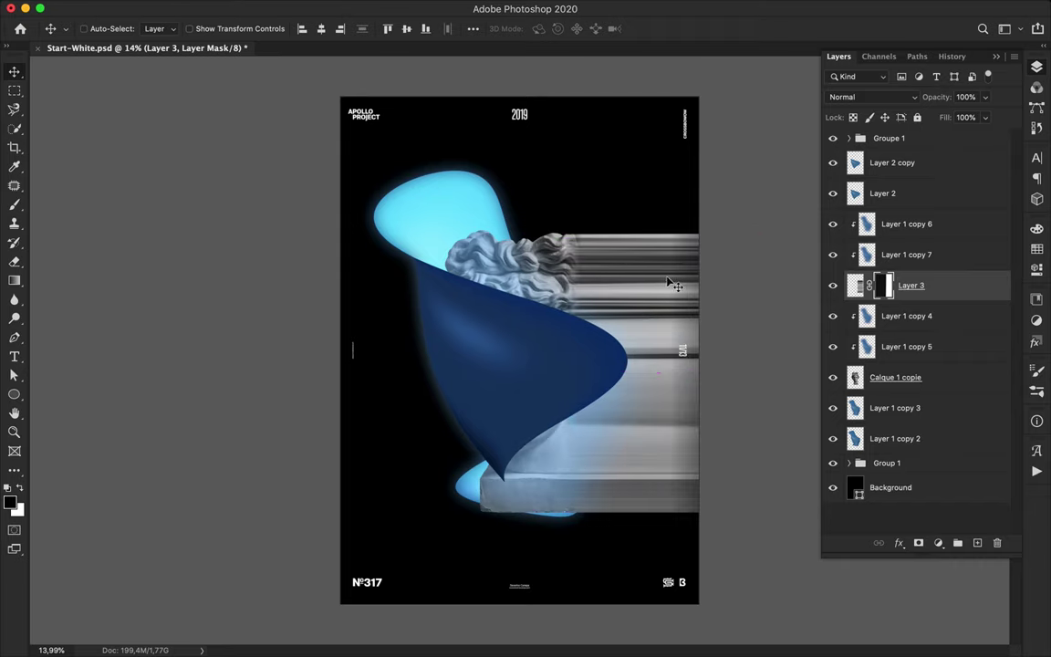
{"action": "left_click", "coordinate": [833, 289]}
{"action": "left_click", "coordinate": [833, 289]}
{"action": "left_click", "coordinate": [833, 289]}
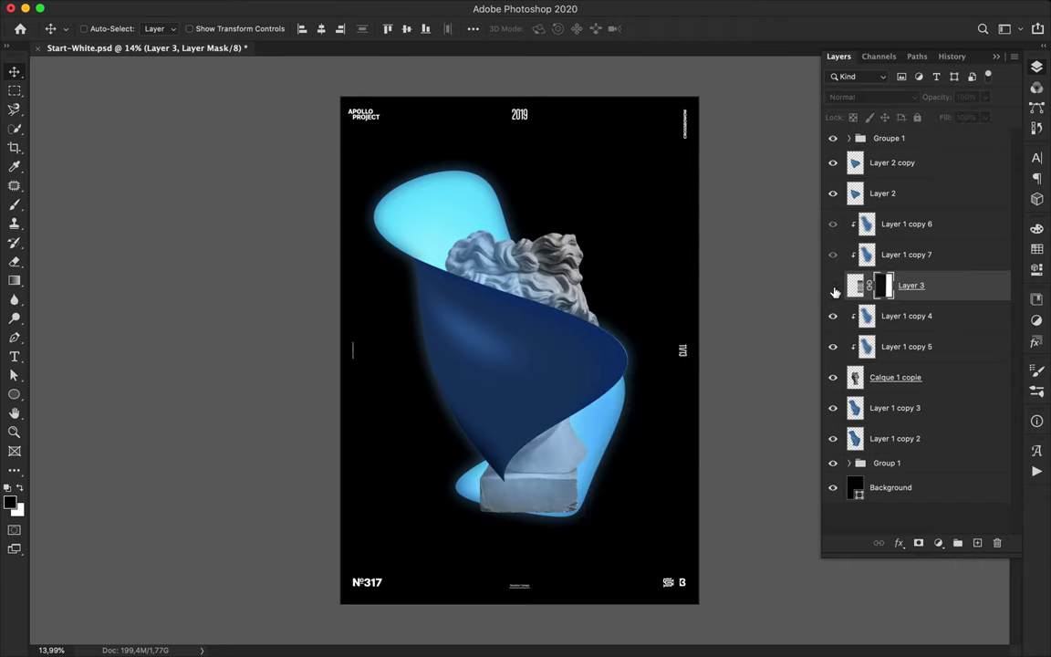
Move the bust layer up so that more of the head rises above the ribbon's dark fold.
{"action": "left_click", "coordinate": [899, 379]}
{"action": "left_click_drag", "start_coordinate": [564, 272], "coordinate": [565, 206]}
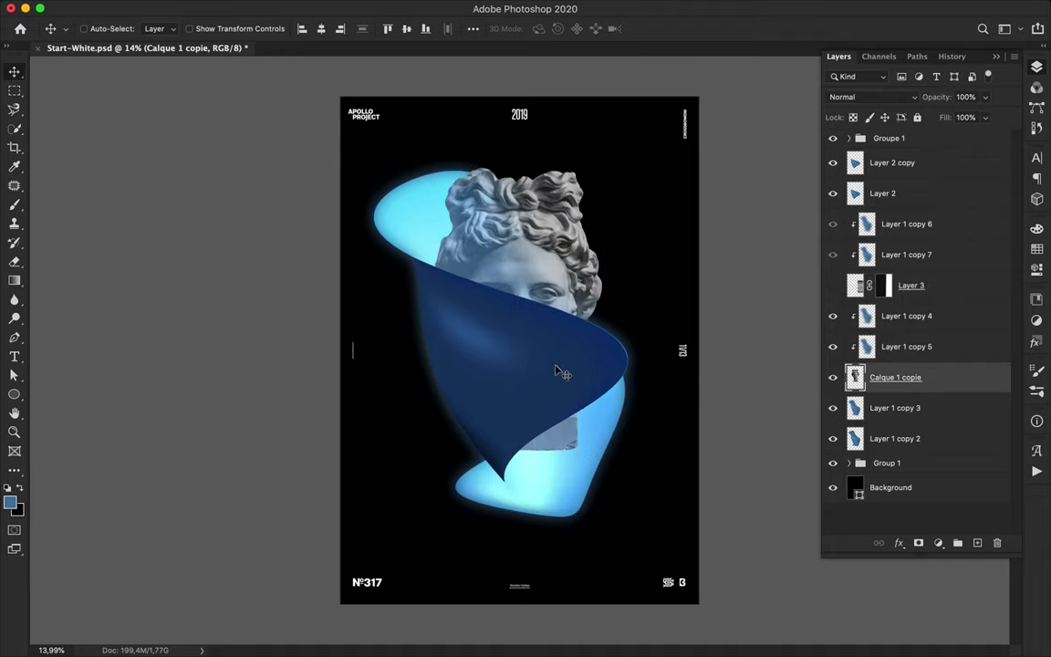
{"action": "mouse_move", "coordinate": [550, 258]}
{"action": "left_mouse_down"}
{"action": "mouse_move", "coordinate": [551, 270]}
{"action": "mouse_move", "coordinate": [547, 262]}
{"action": "left_mouse_up"}
{"action": "key", "text": "l"}
{"action": "left_click", "coordinate": [508, 480]}
{"action": "left_click", "coordinate": [507, 481]}
{"action": "key", "text": "v"}
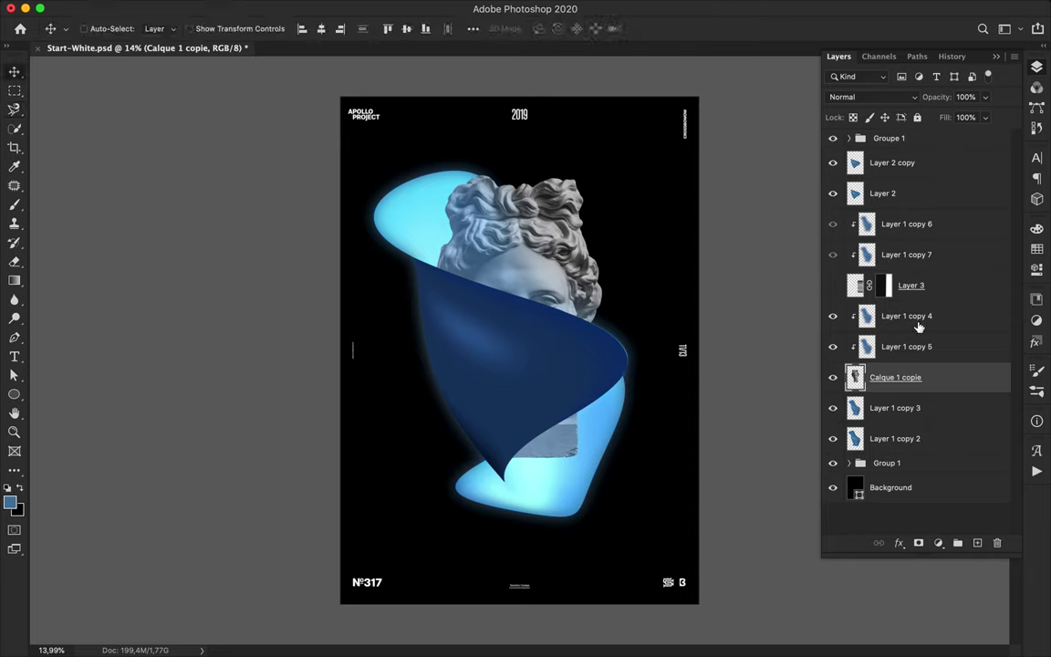
Add a Levels adjustment clipped to the bust with input levels 30, 1,34 and 183.
{"action": "double_click", "coordinate": [945, 382]}
{"action": "key", "text": "Escape"}
{"action": "right_click", "coordinate": [944, 381]}
{"action": "left_click", "coordinate": [972, 380]}
{"action": "left_click", "coordinate": [939, 544]}
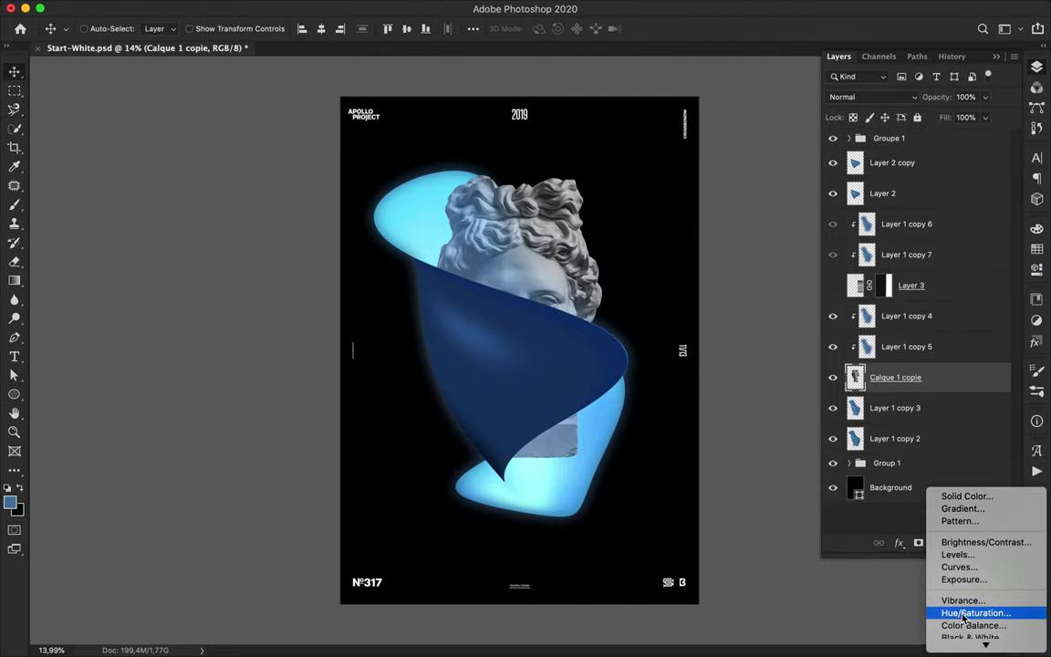
{"action": "left_click", "coordinate": [958, 554]}
{"action": "mouse_move", "coordinate": [838, 376]}
{"action": "left_mouse_down"}
{"action": "mouse_move", "coordinate": [867, 372]}
{"action": "mouse_move", "coordinate": [847, 374]}
{"action": "left_mouse_up"}
{"action": "left_click_drag", "start_coordinate": [1002, 370], "coordinate": [888, 374]}
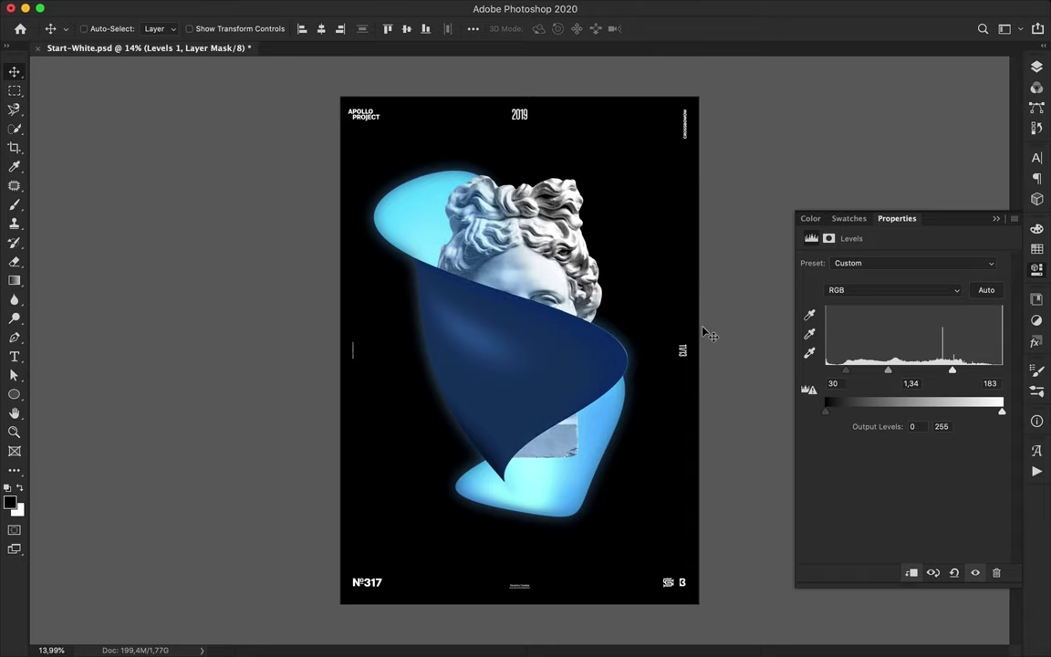
{"action": "left_click", "coordinate": [1036, 67]}
Try nudging the copy of the ribbon's dark fold to the right.
{"action": "scroll", "coordinate": [676, 324], "scroll_direction": "up", "scroll_amount": 5}
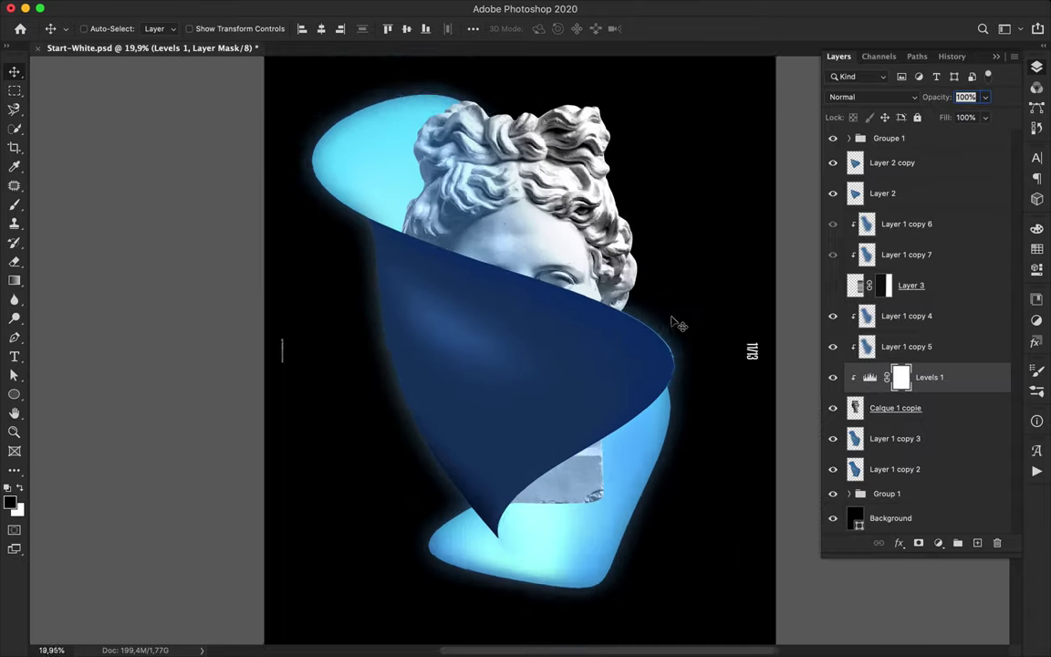
{"action": "left_click", "coordinate": [619, 396], "text": "super"}
{"action": "key", "text": "Right"}
{"action": "key", "text": "Right"}
{"action": "key", "text": "Right"}
{"action": "key", "text": "Right"}
{"action": "key", "text": "super+z"}
{"action": "key", "text": "super+z"}
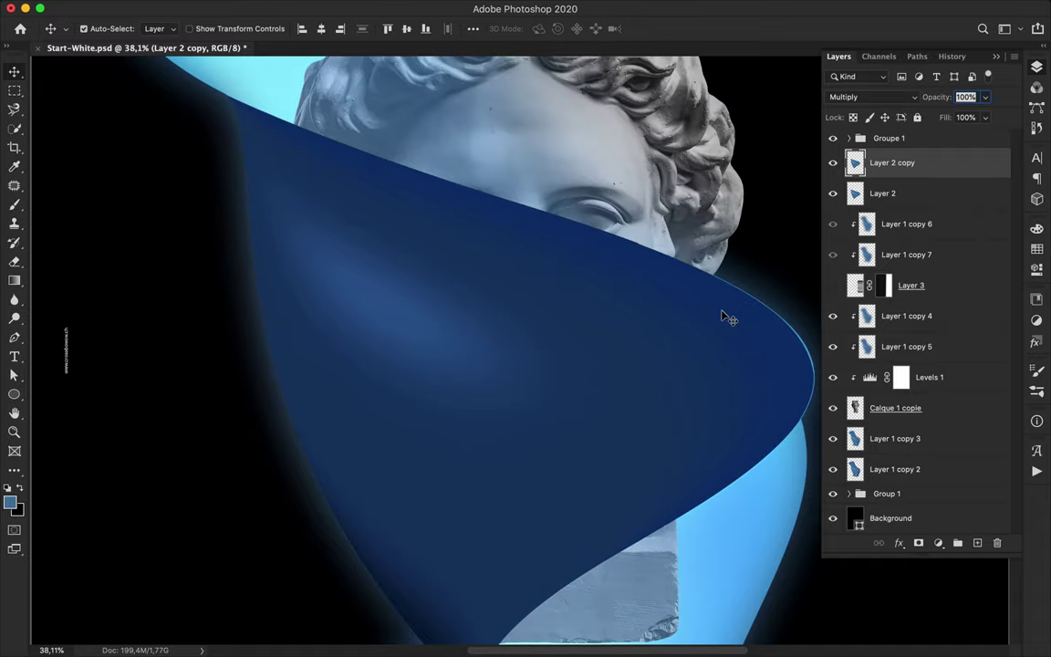
Add the vertical text APOLLO on the black area beside the bust's hair.
{"action": "scroll", "coordinate": [722, 315], "scroll_direction": "down", "scroll_amount": 5}
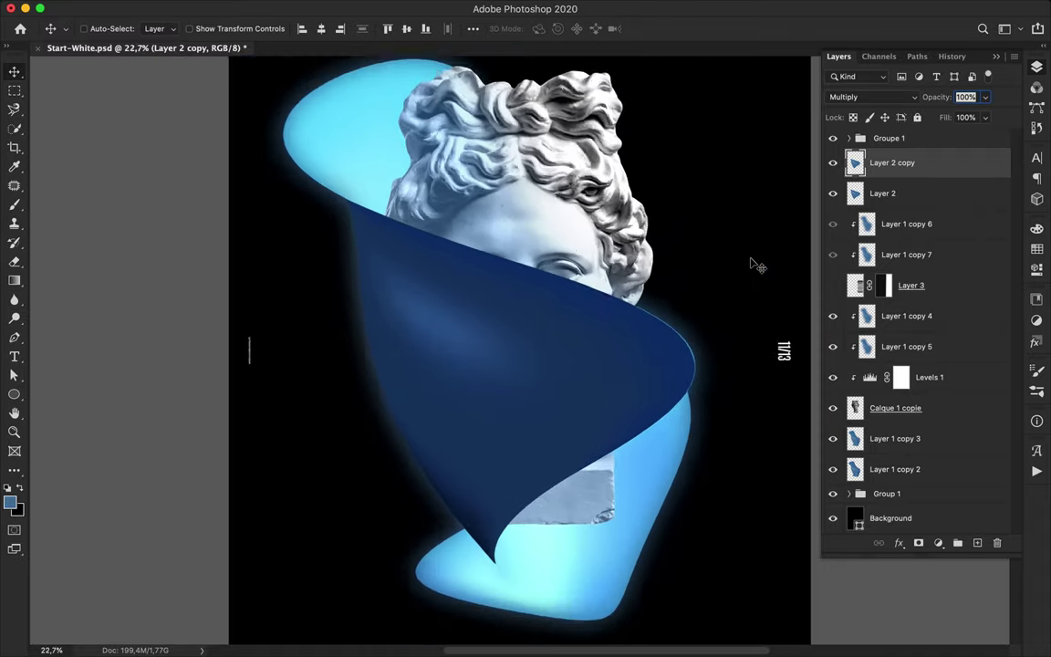
{"action": "key", "text": "z"}
{"action": "key", "text": "t"}
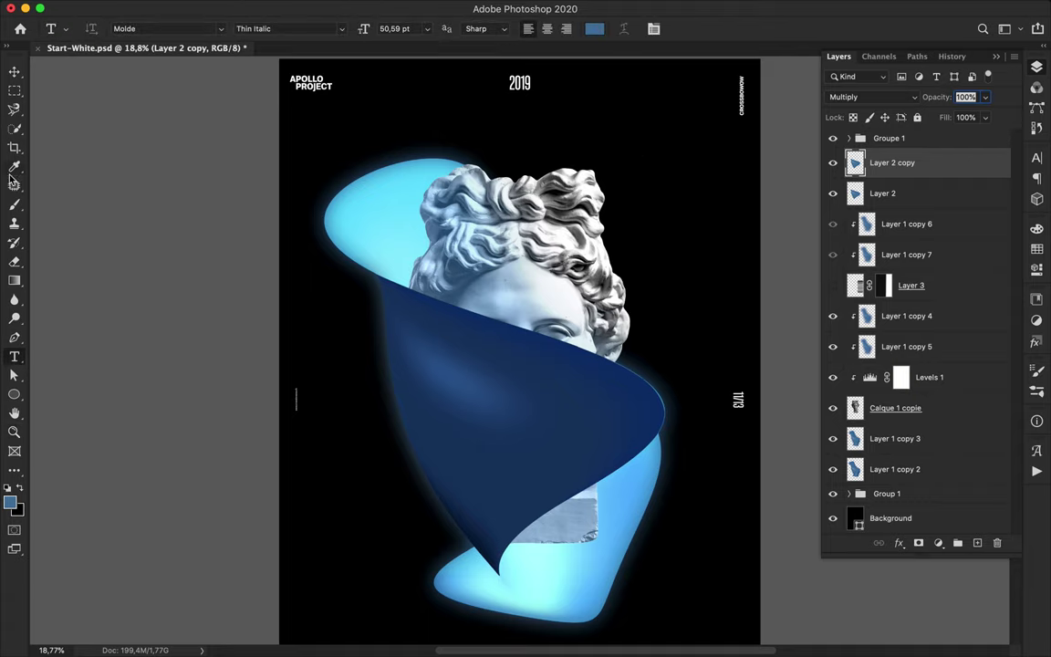
{"action": "right_click", "coordinate": [14, 356]}
{"action": "left_click", "coordinate": [73, 370]}
{"action": "left_click", "coordinate": [665, 162]}
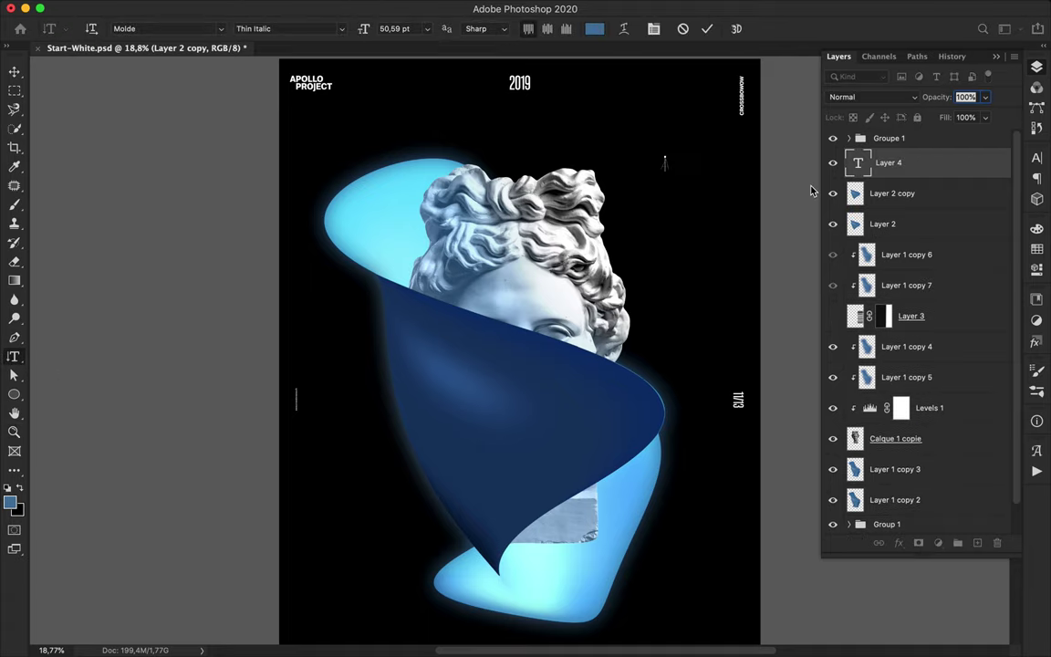
{"action": "key", "text": "super+Return"}
{"action": "key", "text": "v"}
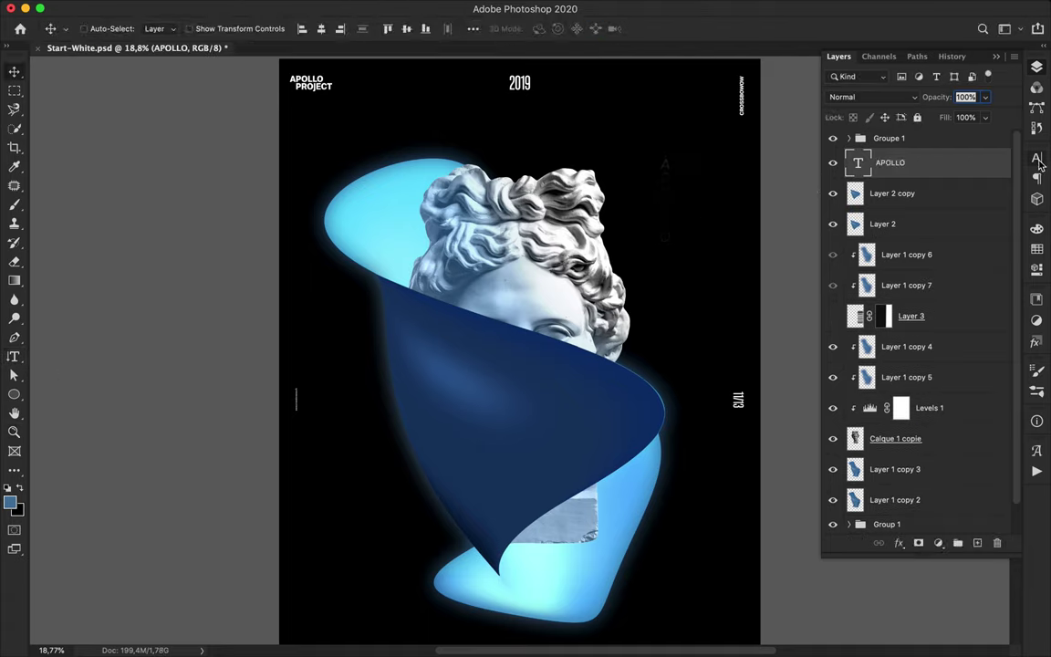
Set the APOLLO text's leading to 158 pt and its tracking to 4000.
{"action": "left_click", "coordinate": [1036, 158]}
{"action": "left_click", "coordinate": [985, 186]}
{"action": "double_click", "coordinate": [676, 204]}
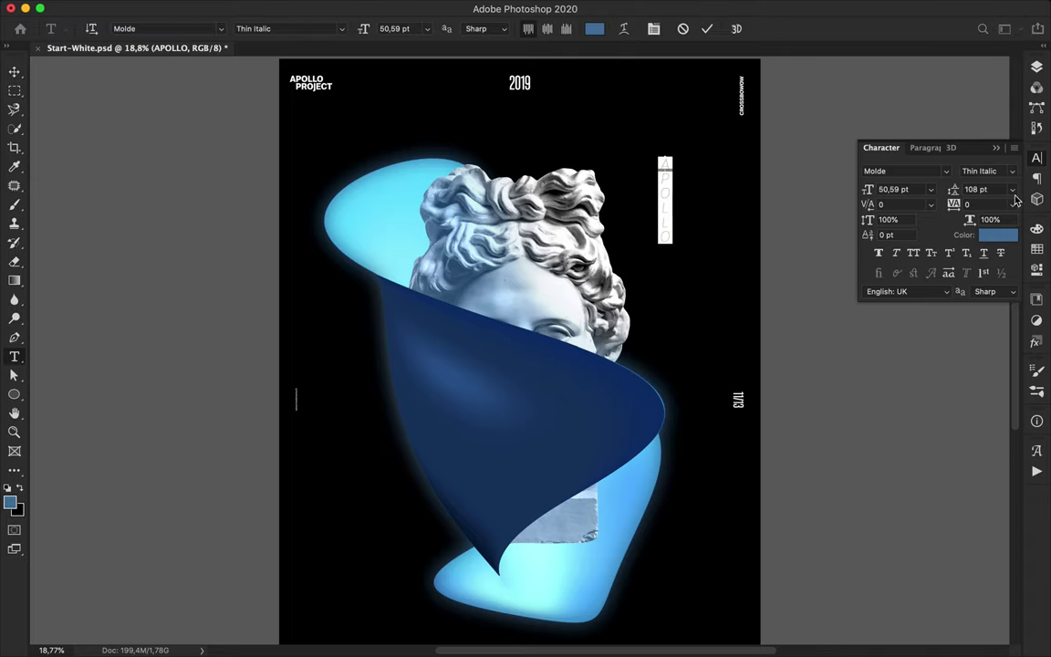
{"action": "left_click", "coordinate": [1003, 189]}
{"action": "key", "text": "shift+Up"}
{"action": "key", "text": "shift+Up"}
{"action": "key", "text": "shift+Up"}
{"action": "key", "text": "shift+Up"}
{"action": "key", "text": "shift+Up"}
{"action": "left_click", "coordinate": [978, 204]}
{"action": "key", "text": "shift+Up"}
{"action": "key", "text": "shift+Up"}
{"action": "type", "text": "4000"}
{"action": "key", "text": "Return"}
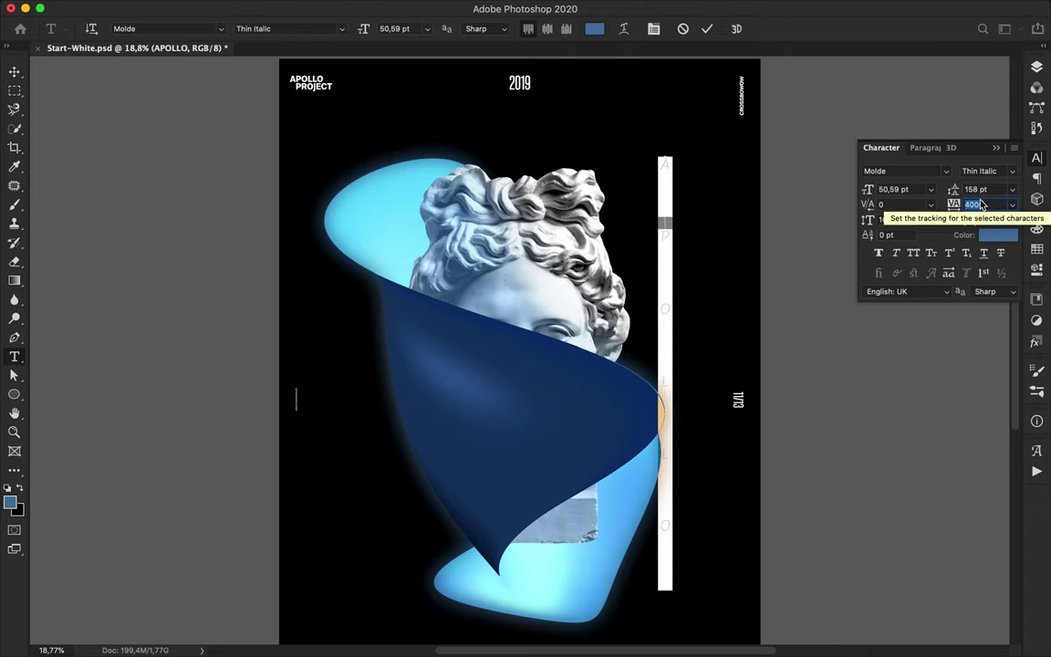
Change the APOLLO text's colour to light blue #adcce9.
{"action": "left_click", "coordinate": [594, 29]}
{"action": "left_click", "coordinate": [198, 103]}
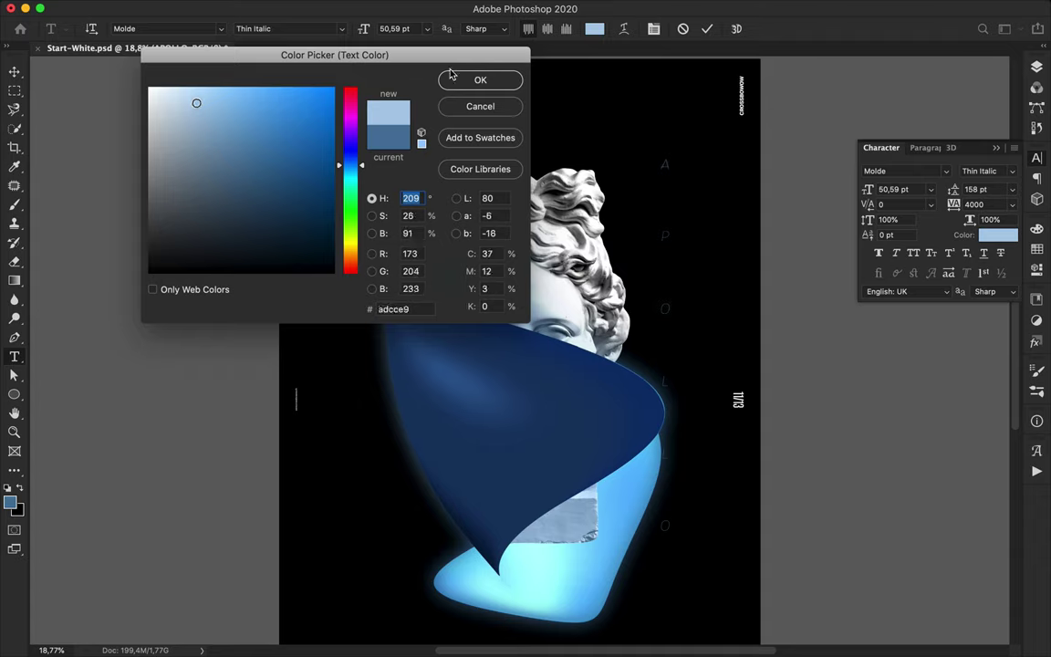
{"action": "left_click", "coordinate": [479, 80]}
Set the APOLLO text's font style to Light Italic and move it right, clear of the ribbon.
{"action": "left_click", "coordinate": [983, 172]}
{"action": "key", "text": "Down"}
{"action": "key", "text": "Down"}
{"action": "key", "text": "Up"}
{"action": "key", "text": "Up"}
{"action": "key", "text": "Up"}
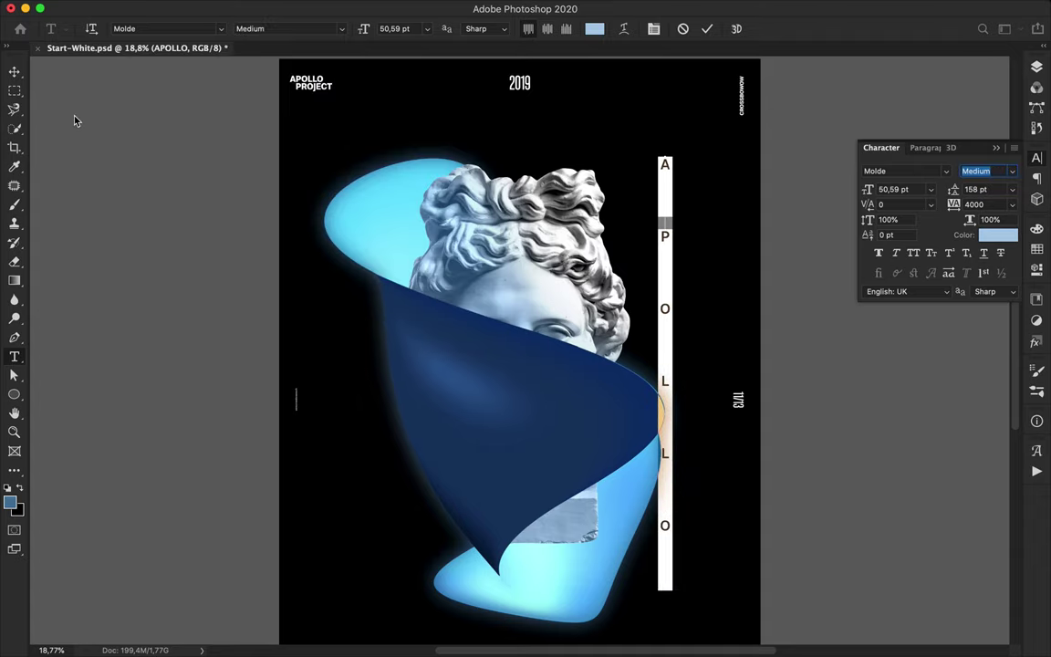
{"action": "left_click", "coordinate": [15, 72]}
{"action": "left_click_drag", "start_coordinate": [672, 261], "coordinate": [694, 245]}
{"action": "left_click", "coordinate": [995, 174]}
{"action": "key", "text": "Up"}
{"action": "key", "text": "Up"}
{"action": "key", "text": "Up"}
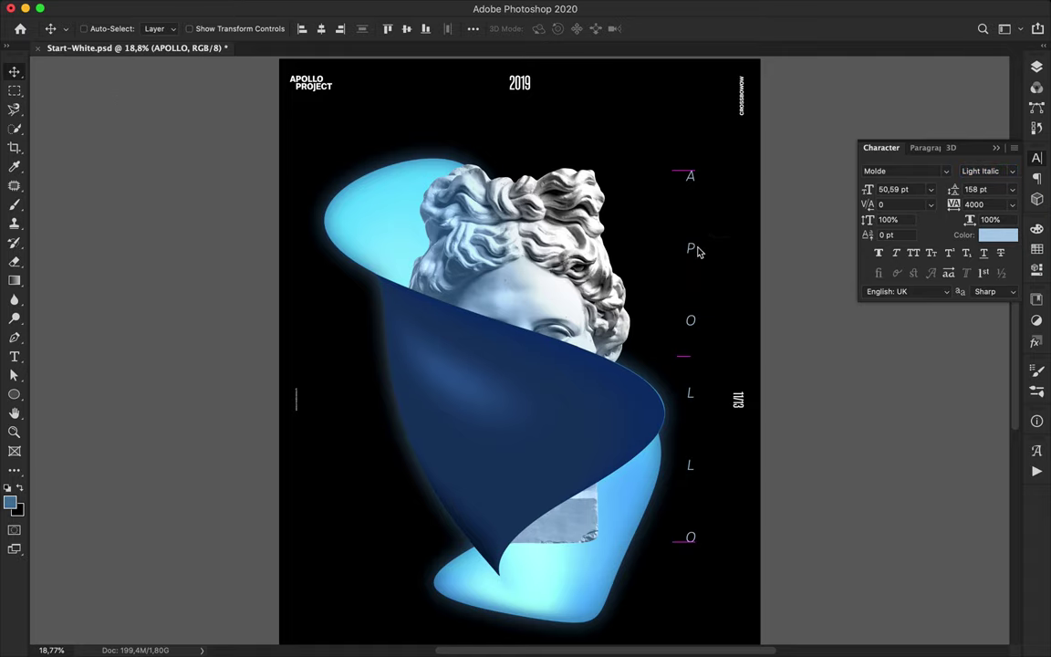
Delete both dark fold layers that cover the bust's face.
{"action": "scroll", "coordinate": [728, 221], "scroll_direction": "down", "scroll_amount": 3}
{"action": "key", "text": "super+0"}
{"action": "left_click_drag", "start_coordinate": [574, 365], "coordinate": [402, 409]}
{"action": "key", "text": "BackSpace"}
{"action": "key", "text": "BackSpace"}
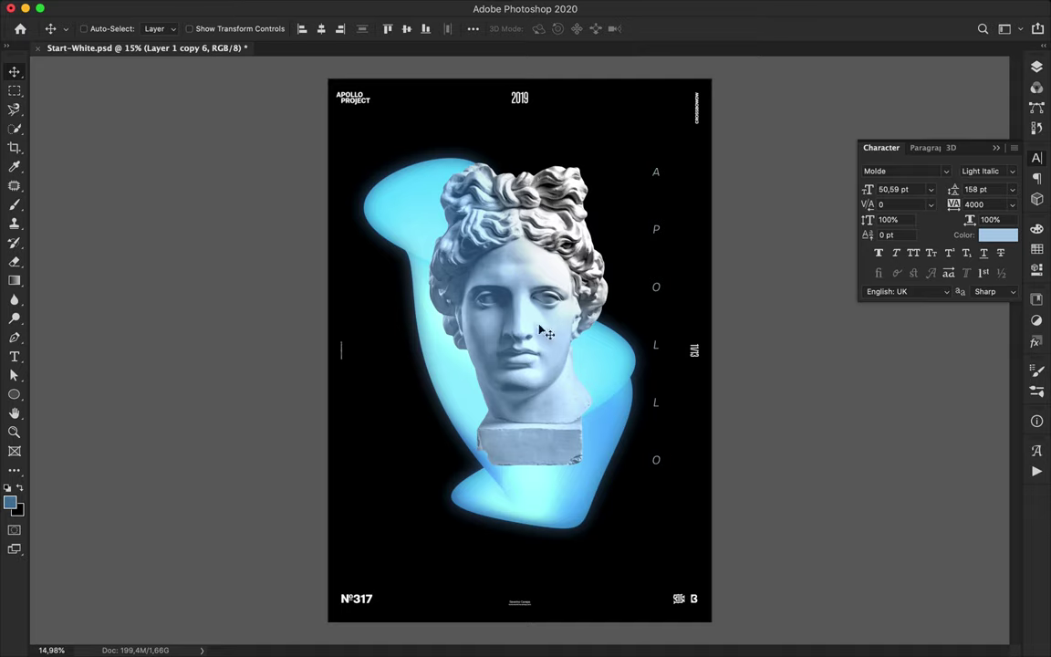
Set the Pen tool to draw shapes with no fill and a light blue stroke.
{"action": "key", "text": "i"}
{"action": "key", "text": "p"}
{"action": "left_click", "coordinate": [108, 29]}
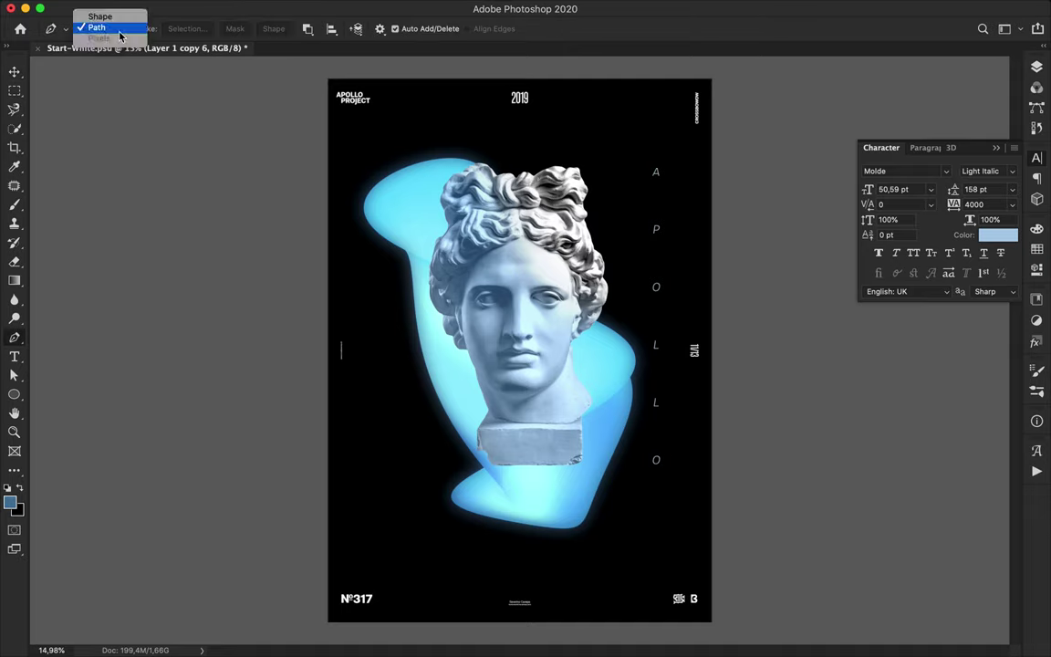
{"action": "left_click", "coordinate": [96, 12]}
{"action": "left_click", "coordinate": [161, 28]}
{"action": "left_click", "coordinate": [77, 57]}
{"action": "left_click", "coordinate": [212, 28]}
{"action": "left_click", "coordinate": [122, 108]}
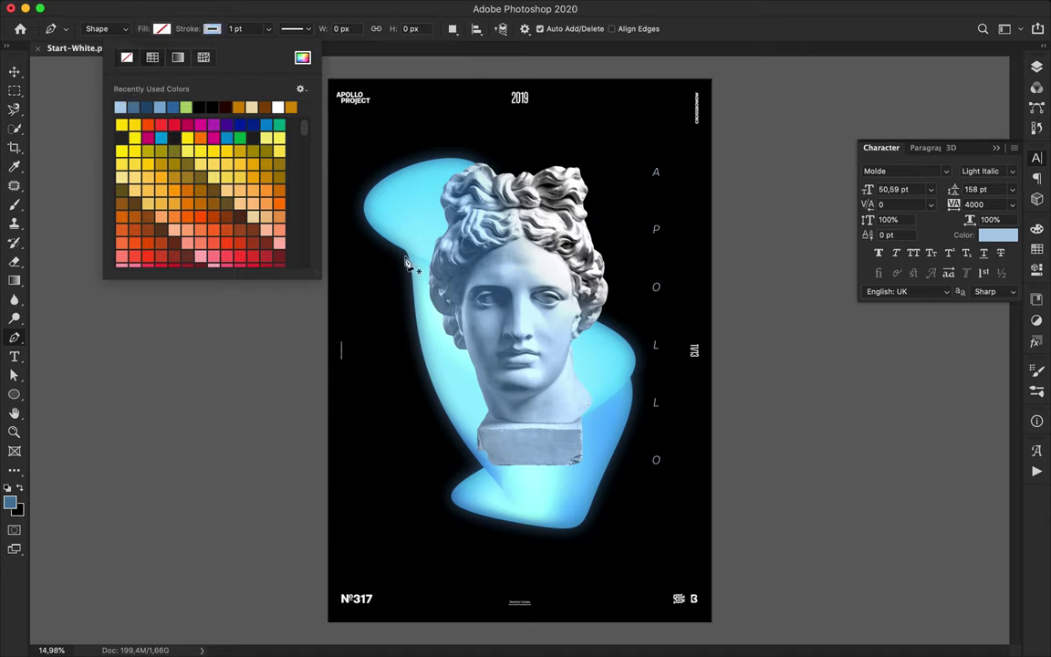
Draw a 45° diagonal line across the bust, rising to its upper right, with a stroke width of 6.
{"action": "left_click", "coordinate": [401, 364]}
{"action": "left_click", "coordinate": [622, 143], "text": "shift"}
{"action": "key", "text": "a"}
{"action": "left_click", "coordinate": [309, 30]}
{"action": "key", "text": "Up"}
{"action": "key", "text": "Up"}
{"action": "key", "text": "Up"}
{"action": "type", "text": "6"}
{"action": "key", "text": "Return"}
{"action": "key", "text": "v"}
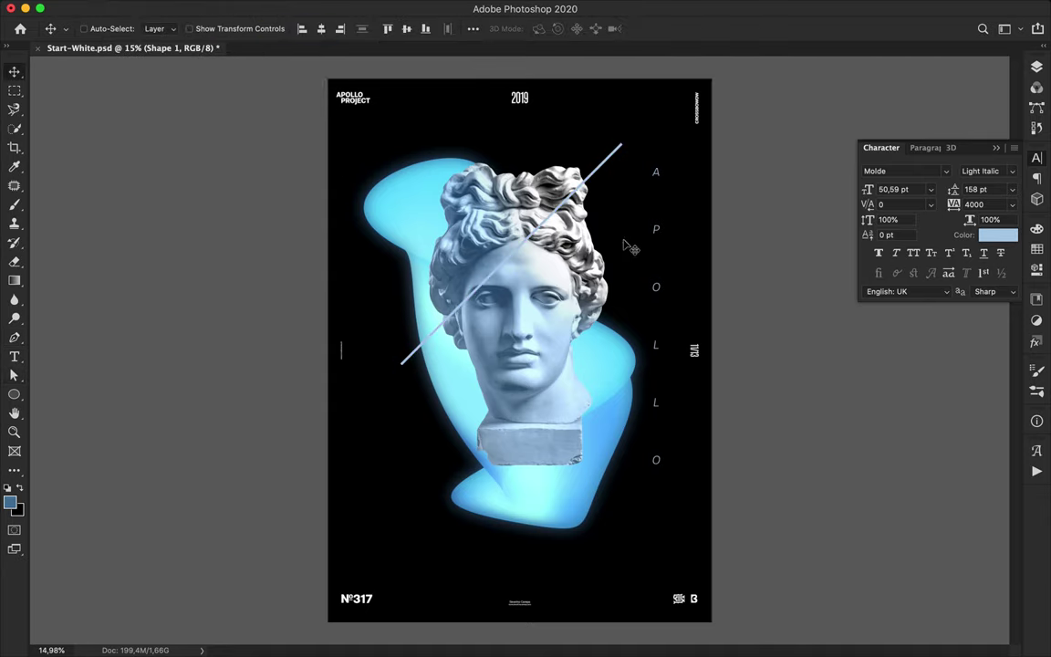
Duplicate the diagonal line a little lower and place the copy's layer beneath the bust.
{"action": "left_click_drag", "start_coordinate": [592, 179], "coordinate": [591, 227]}
{"action": "left_click", "coordinate": [1036, 68]}
{"action": "left_click_drag", "start_coordinate": [965, 194], "coordinate": [919, 462]}
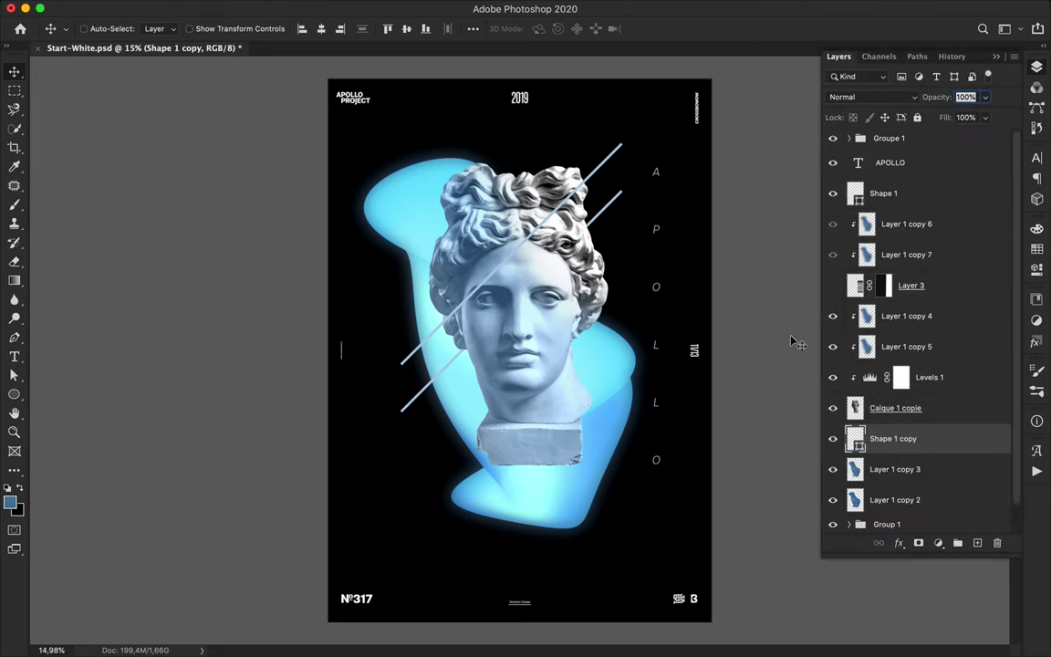
Select all layers from the APOLLO text down to Group 1 and move the artwork slightly down.
{"action": "left_click", "coordinate": [914, 162]}
{"action": "scroll", "coordinate": [915, 301], "scroll_direction": "down", "scroll_amount": 2}
{"action": "left_click", "coordinate": [913, 472], "text": "shift"}
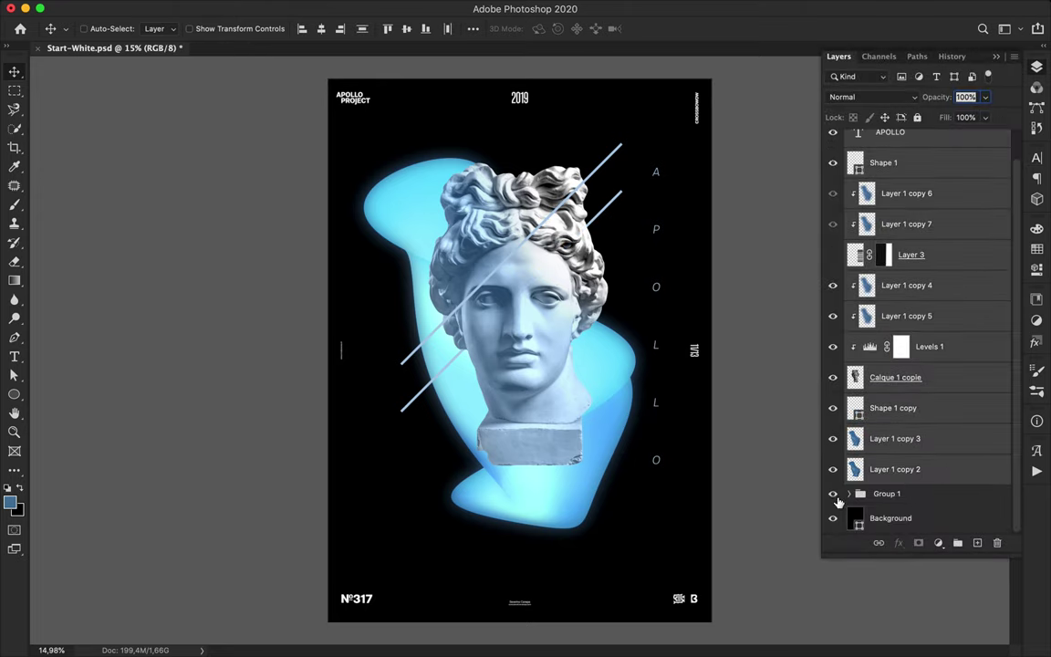
{"action": "left_click", "coordinate": [908, 497], "text": "shift"}
{"action": "left_click_drag", "start_coordinate": [551, 303], "coordinate": [552, 322]}
Try the APOLLO text on the poster's left side, return it to the right and set it slightly lower.
{"action": "left_click", "coordinate": [657, 305], "text": "super"}
{"action": "left_click_drag", "start_coordinate": [658, 305], "coordinate": [387, 325]}
{"action": "key", "text": "super+z"}
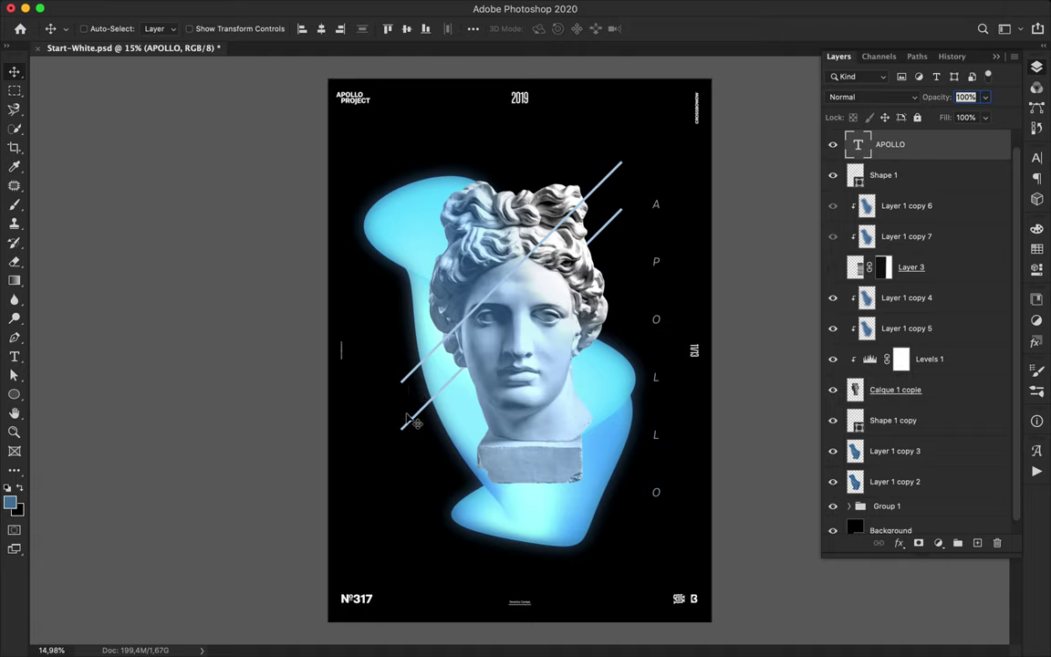
Place the lower diagonal line's layer between the two ribbon layers and save the file.
{"action": "left_click", "coordinate": [415, 427], "text": "super"}
{"action": "left_click_drag", "start_coordinate": [895, 408], "coordinate": [943, 444]}
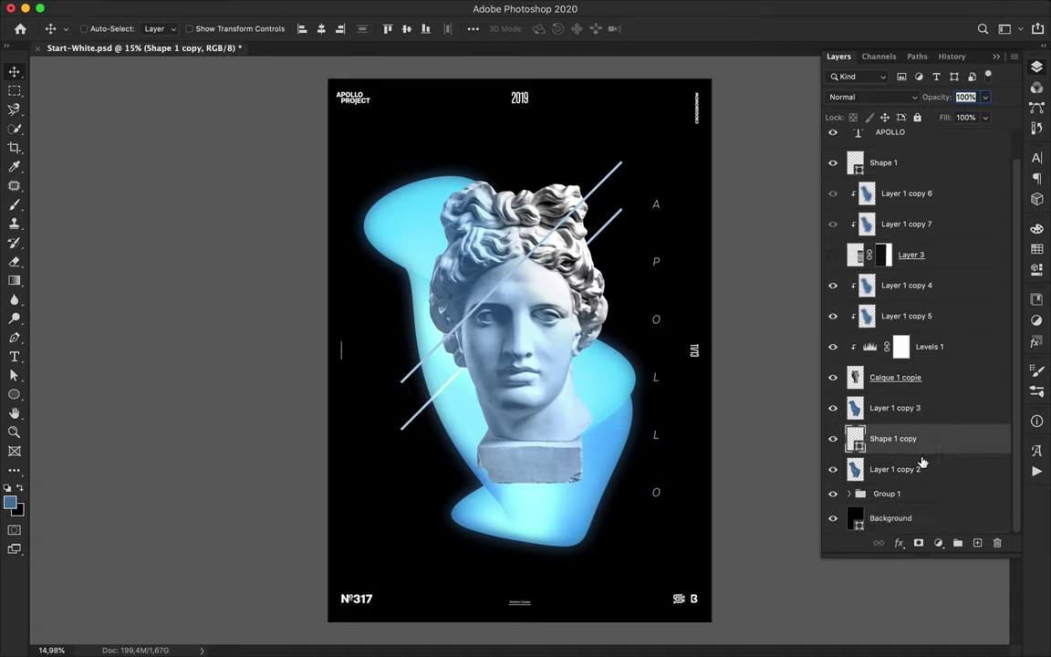
{"action": "key", "text": "super+s"}
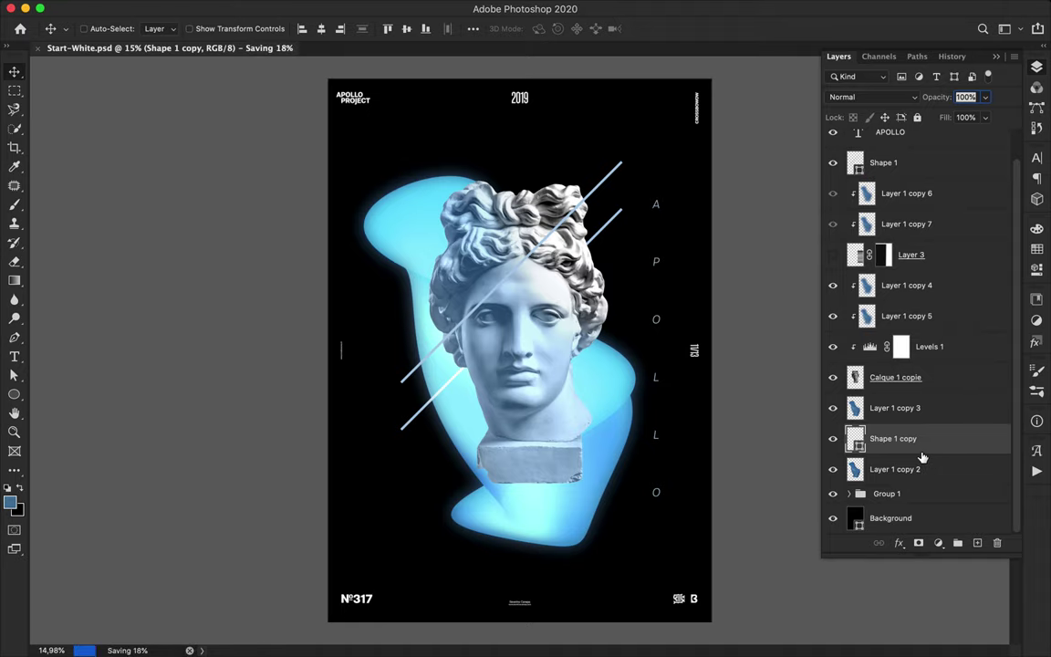
Outline a jagged piece along the pedestal's lower edge with the Magnetic Lasso and target the bust layer Calque 1 copie.
{"action": "key", "text": "super+equal"}
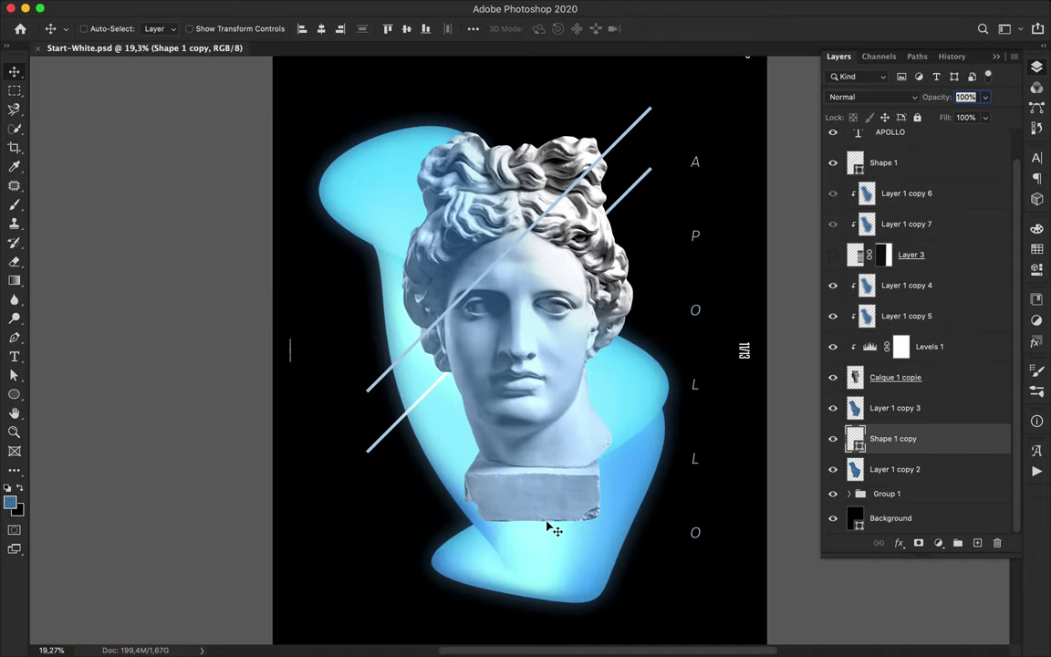
{"action": "key", "text": "l"}
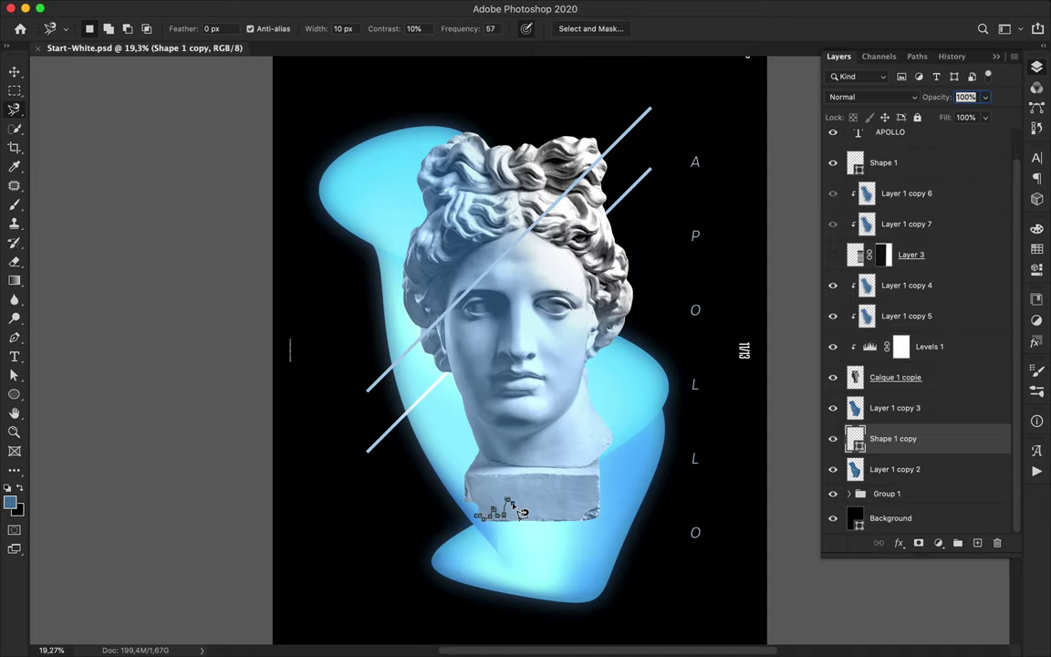
{"action": "key", "text": "super+equal"}
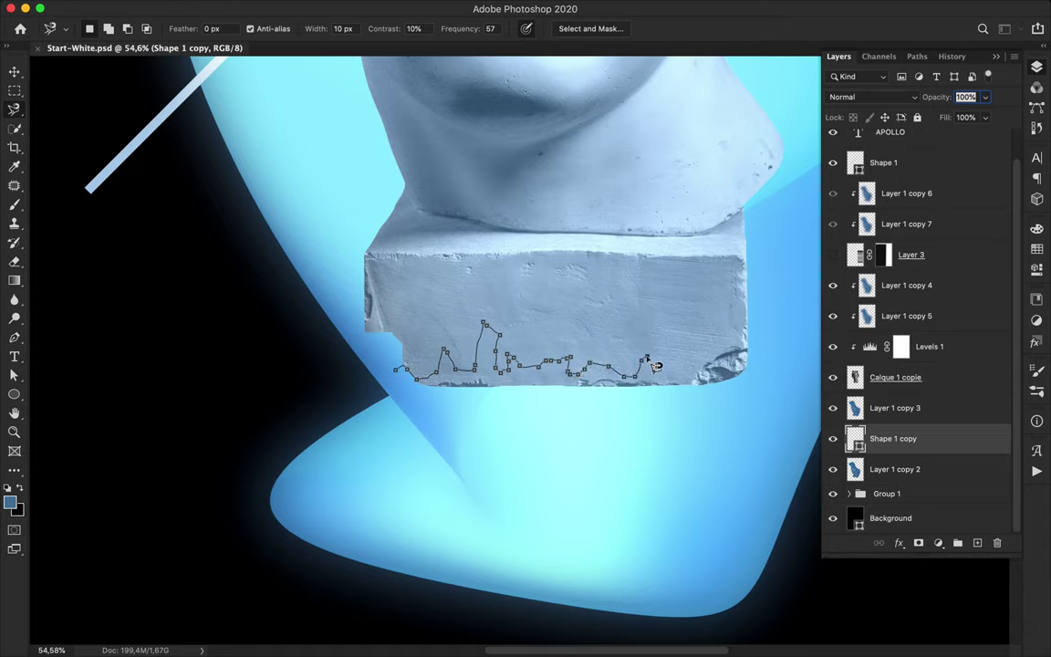
{"action": "left_click", "coordinate": [399, 390]}
{"action": "left_click", "coordinate": [946, 375]}
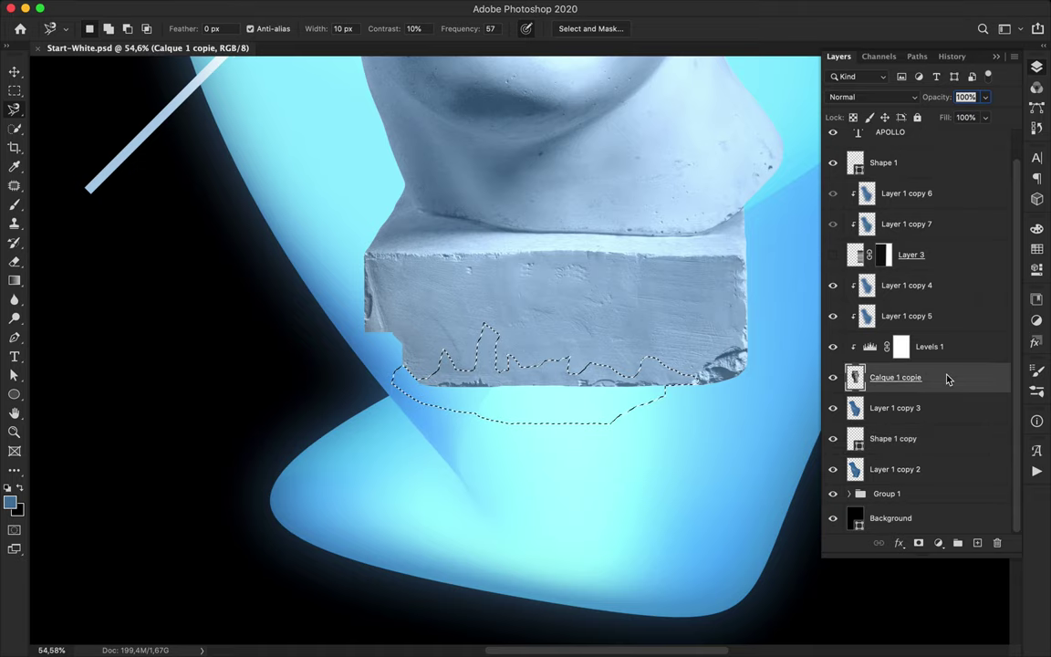
{"action": "key", "text": "ctrl+j"}
{"action": "key", "text": "v"}
{"action": "left_click_drag", "start_coordinate": [946, 378], "coordinate": [949, 416]}
{"action": "left_click_drag", "start_coordinate": [617, 438], "coordinate": [640, 440]}
{"action": "key", "text": "super+z"}
{"action": "key", "text": "super+z"}
{"action": "key", "text": "super+z"}
{"action": "key", "text": "super+z"}
{"action": "key", "text": "super+z"}
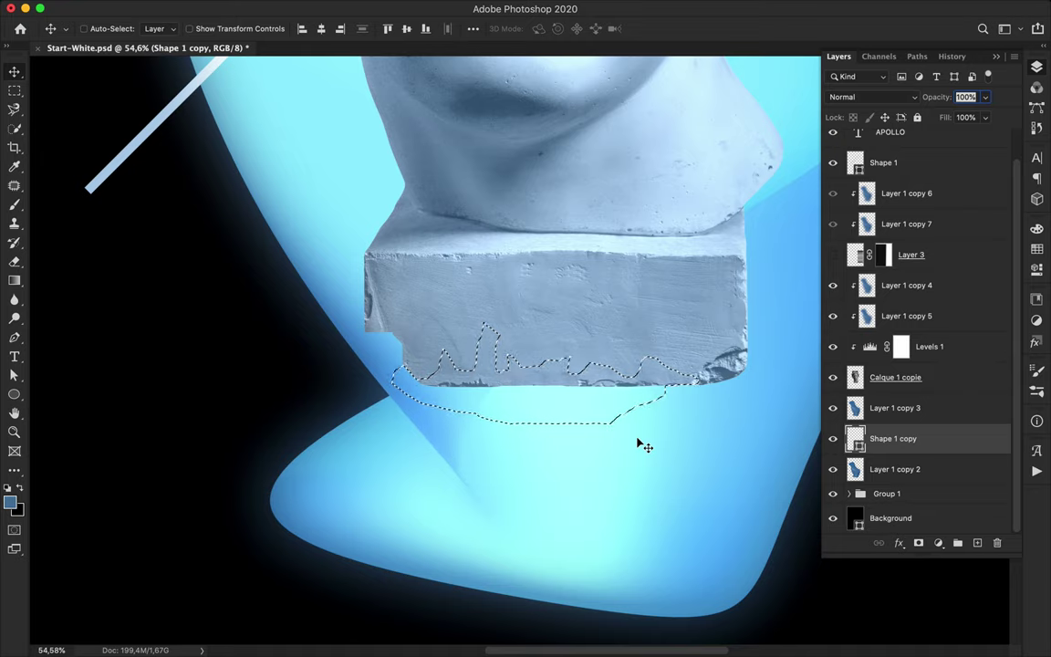
Try copying the selected pedestal piece to a new layer beneath the bust, slightly lower, with a duplicate of Levels 1 clipped to it.
{"action": "left_click", "coordinate": [964, 376]}
{"action": "key", "text": "super+j"}
{"action": "left_click_drag", "start_coordinate": [670, 343], "coordinate": [670, 362]}
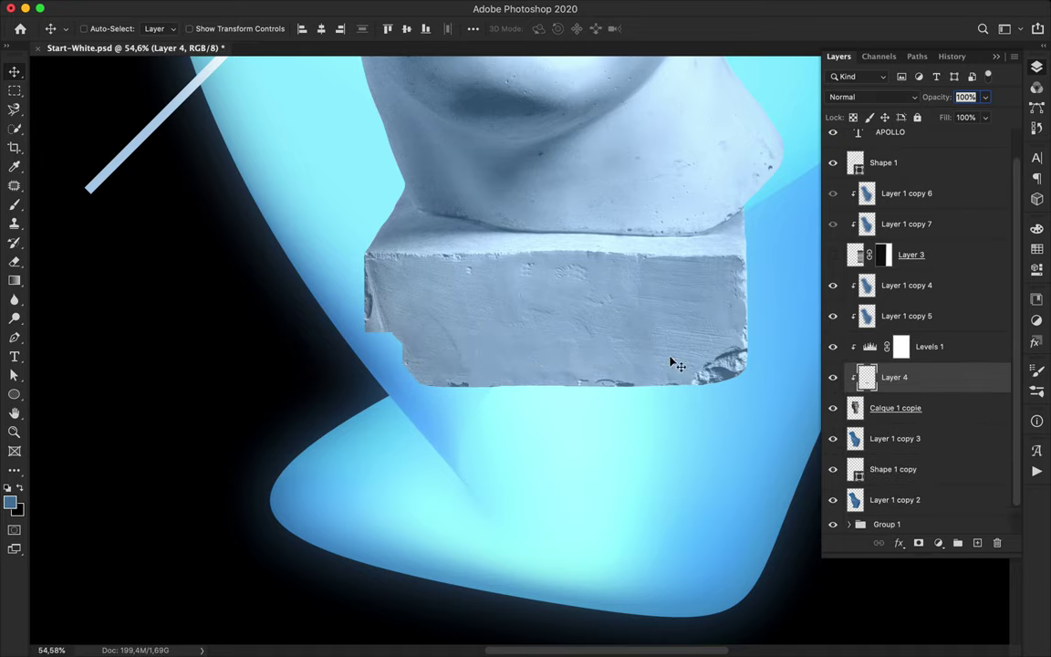
{"action": "left_click_drag", "start_coordinate": [915, 381], "coordinate": [918, 436]}
{"action": "left_click_drag", "start_coordinate": [911, 349], "coordinate": [925, 396]}
{"action": "left_click", "coordinate": [905, 423], "text": "alt"}
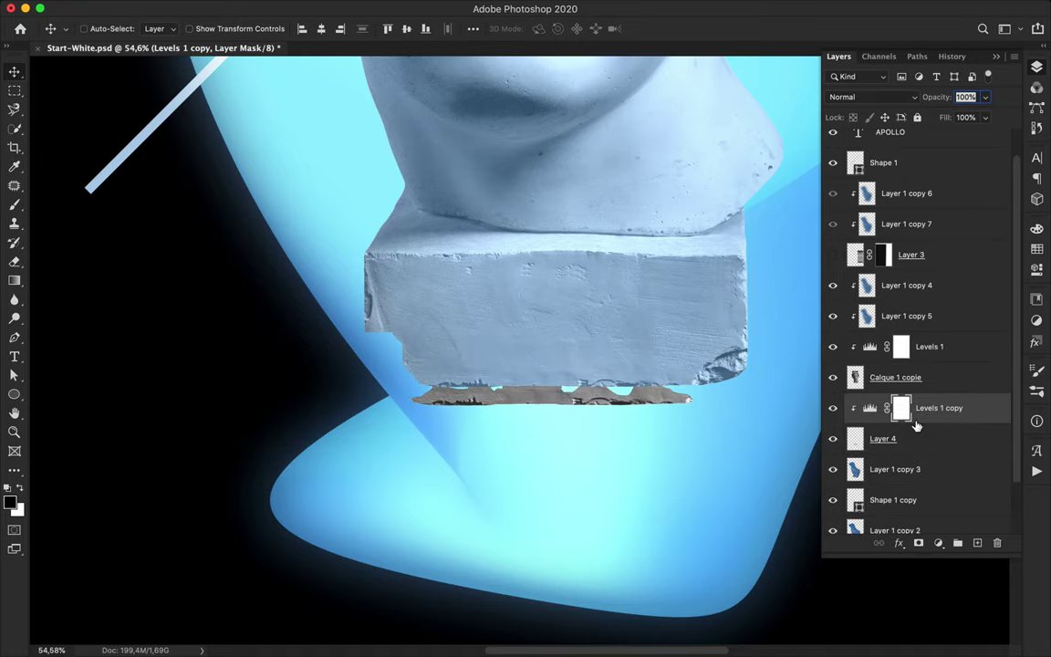
Try moving the pedestal fragment further down and duplicating Layer 1 copy 4 and Layer 1 copy 5 above it.
{"action": "left_click_drag", "start_coordinate": [688, 416], "coordinate": [730, 518]}
{"action": "scroll", "coordinate": [606, 484], "scroll_direction": "down", "scroll_amount": 3}
{"action": "scroll", "coordinate": [612, 469], "scroll_direction": "down", "scroll_amount": 3}
{"action": "left_click", "coordinate": [946, 446]}
{"action": "left_click_drag", "start_coordinate": [576, 590], "coordinate": [593, 632]}
{"action": "left_click", "coordinate": [958, 377]}
{"action": "left_click", "coordinate": [932, 439]}
{"action": "left_click", "coordinate": [903, 316]}
{"action": "left_click", "coordinate": [899, 285], "text": "shift"}
{"action": "left_click_drag", "start_coordinate": [899, 284], "coordinate": [894, 429]}
Undo the pedestal fragment edits and delete the jagged piece from the pedestal's lower edge.
{"action": "key", "text": "super+z"}
{"action": "key", "text": "super+z"}
{"action": "key", "text": "super+z"}
{"action": "key", "text": "super+z"}
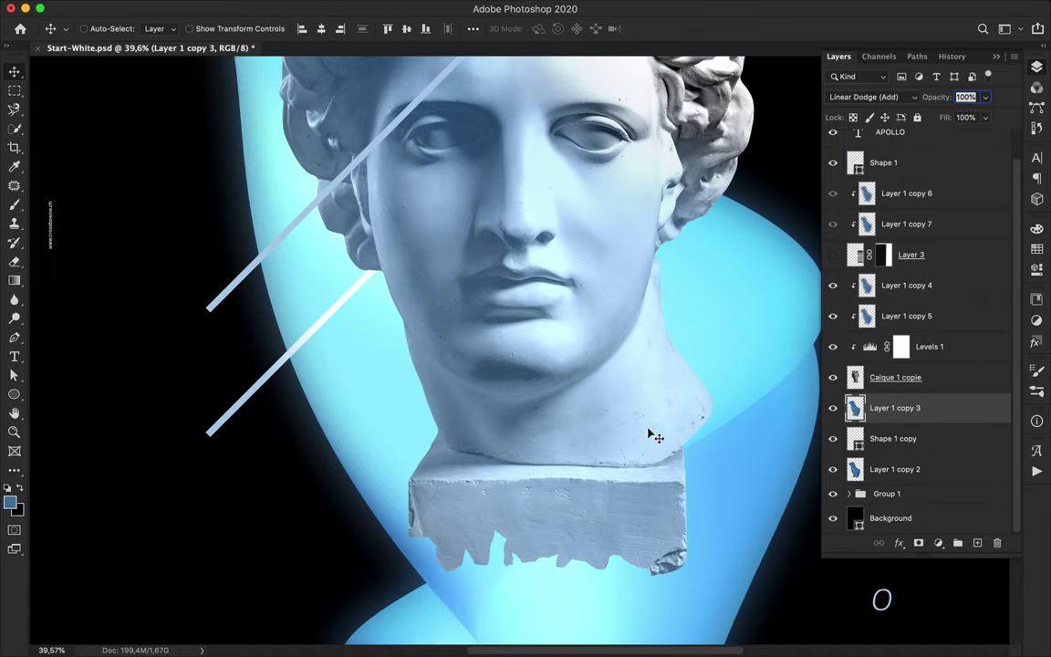
Cut a jagged notch out of the bust layer where the right side of the neck meets the jaw.
{"action": "left_click", "coordinate": [666, 374]}
{"action": "key", "text": "l"}
{"action": "left_click", "coordinate": [685, 365]}
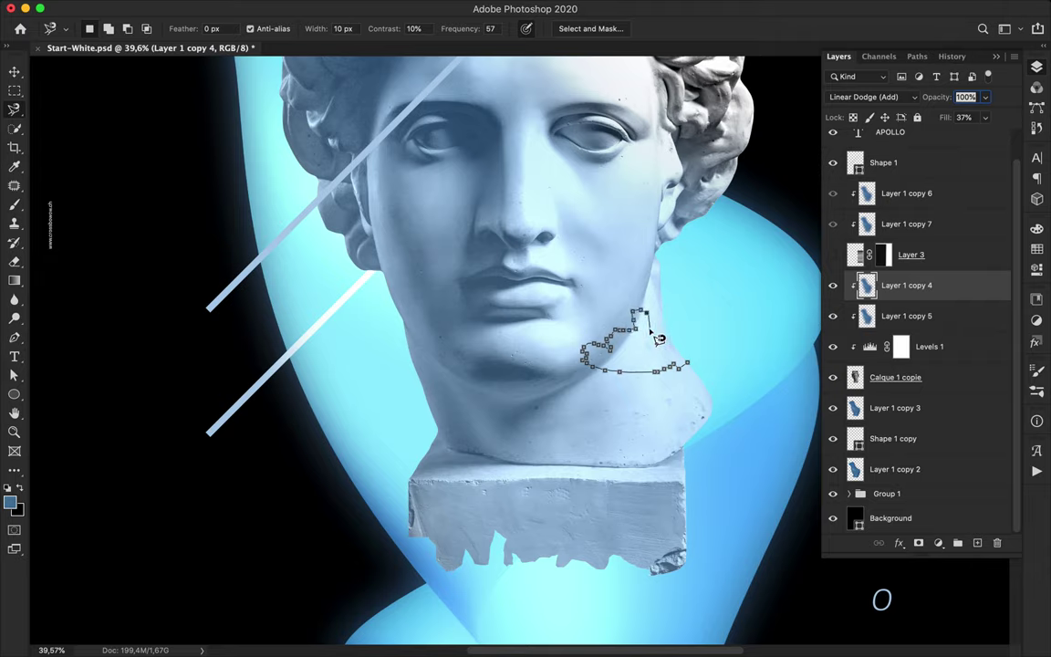
{"action": "left_click", "coordinate": [689, 363]}
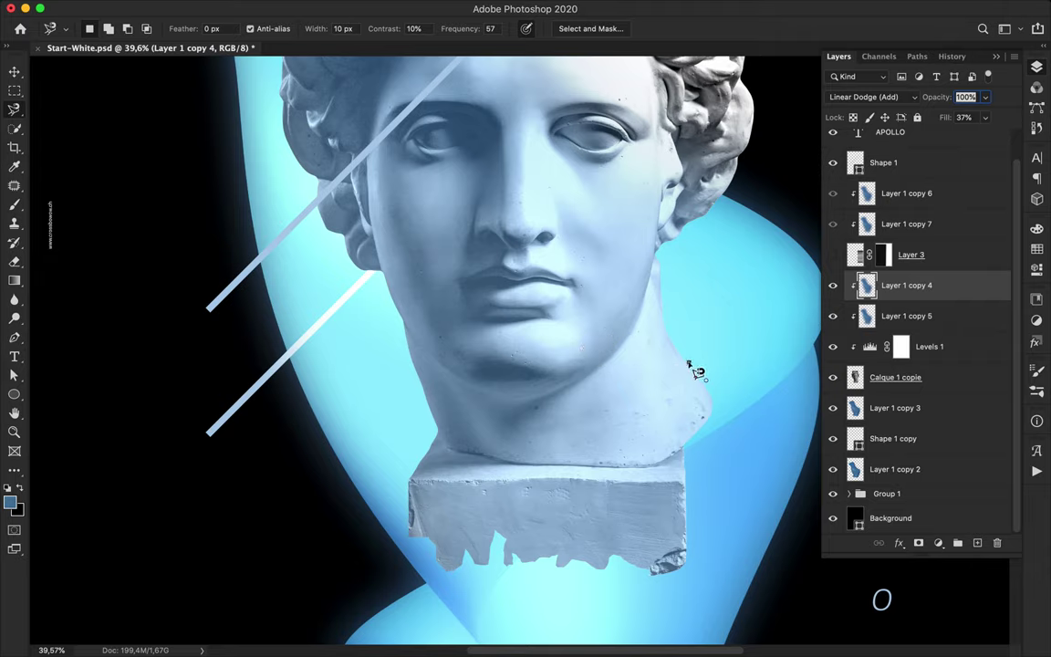
{"action": "left_click", "coordinate": [697, 370]}
{"action": "left_click", "coordinate": [913, 377]}
{"action": "key", "text": "Delete"}
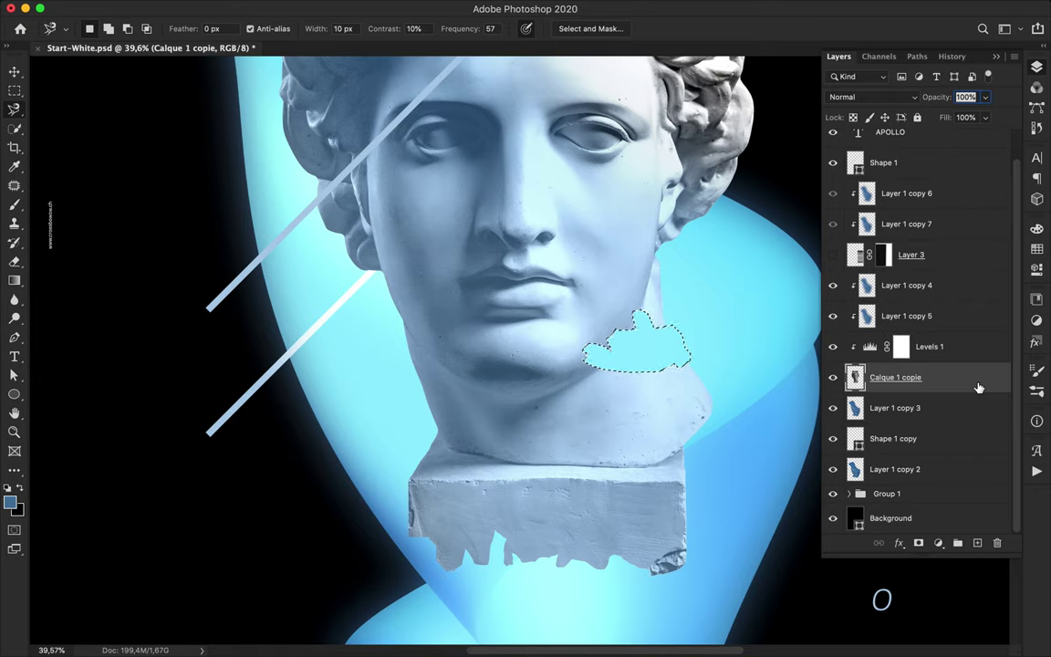
Cut a curved notch out of the hair on the bust's left side and a jagged piece out of its upper right hair.
{"action": "scroll", "coordinate": [382, 308], "scroll_direction": "up", "scroll_amount": 5}
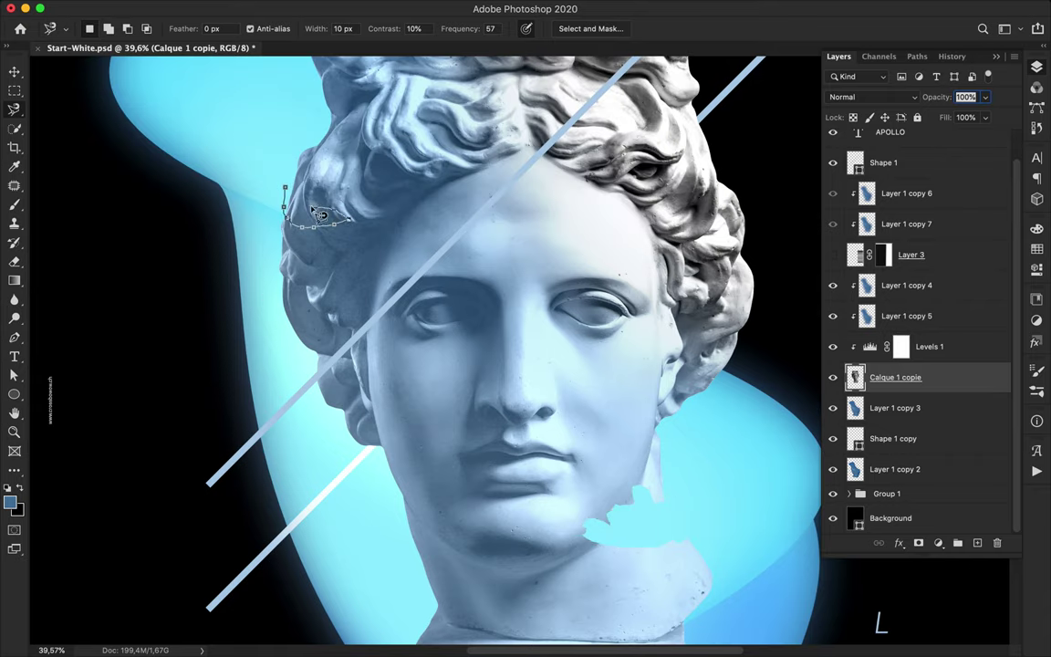
{"action": "scroll", "coordinate": [281, 187], "scroll_direction": "up", "scroll_amount": 3}
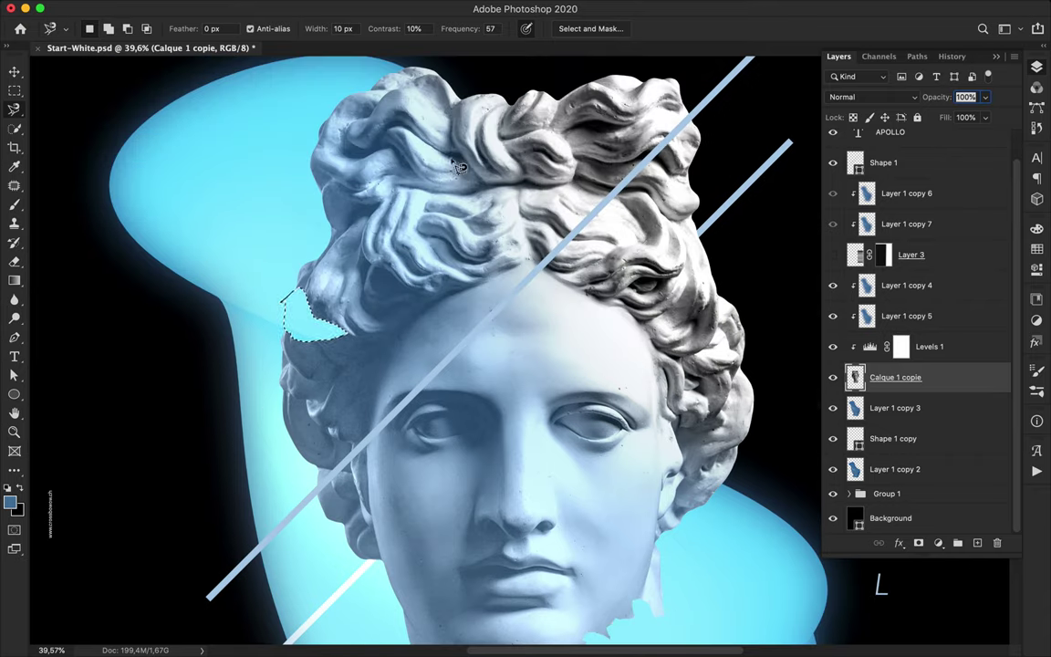
{"action": "left_click", "coordinate": [592, 182]}
{"action": "left_click", "coordinate": [1010, 38]}
{"action": "key", "text": "BackSpace"}
{"action": "key", "text": "super+d"}
{"action": "key", "text": "v"}
{"action": "key", "text": "ctrl+0"}
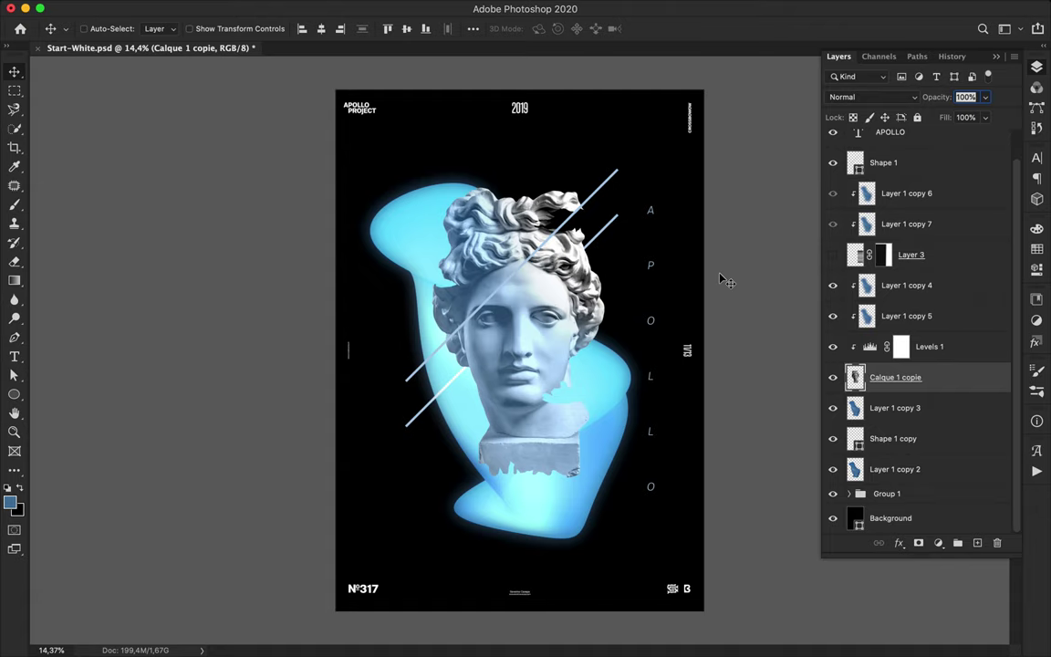
Trim the right end of the bust's top hair into jagged strands and save the file.
{"action": "scroll", "coordinate": [572, 205], "scroll_direction": "up", "scroll_amount": 5}
{"action": "scroll", "coordinate": [574, 206], "scroll_direction": "up", "scroll_amount": 5}
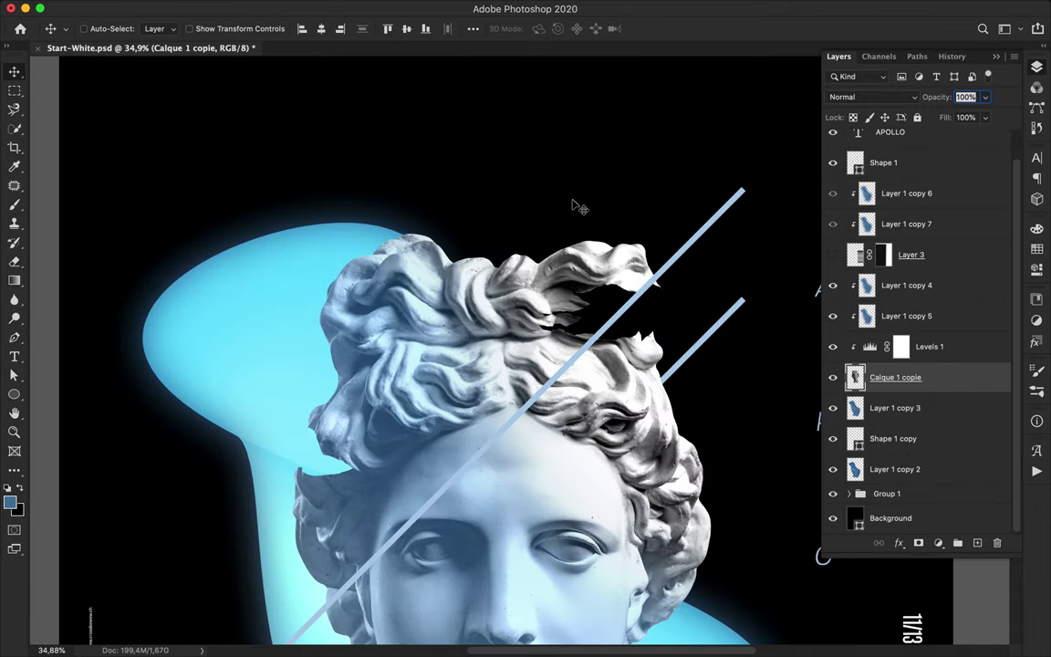
{"action": "key", "text": "l"}
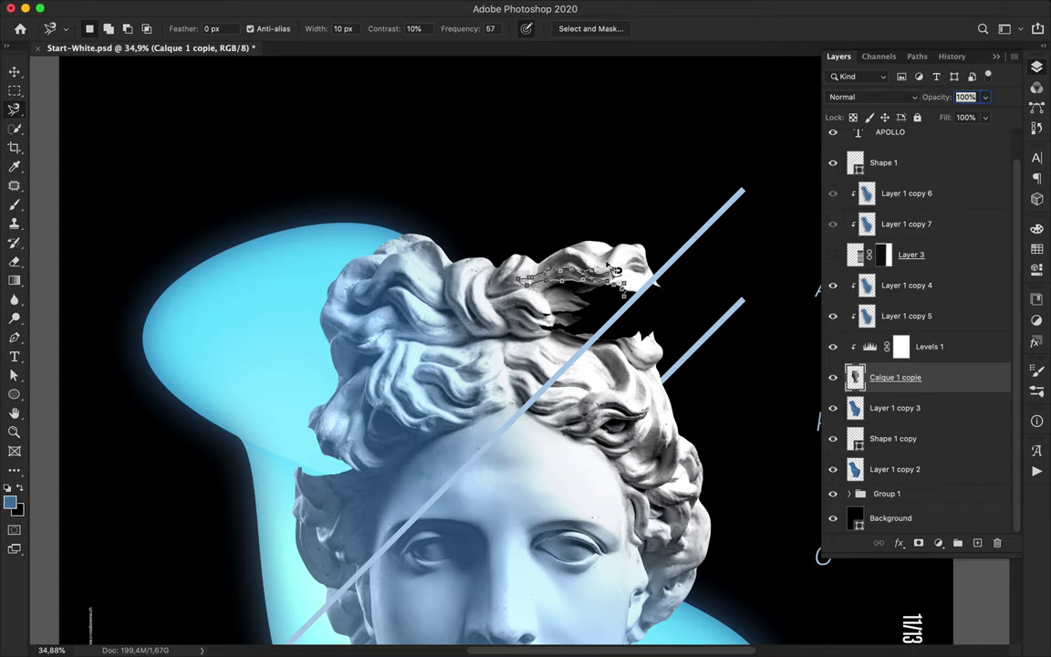
{"action": "left_click", "coordinate": [640, 215]}
{"action": "double_click", "coordinate": [657, 303]}
{"action": "key", "text": "BackSpace"}
{"action": "key", "text": "super+d"}
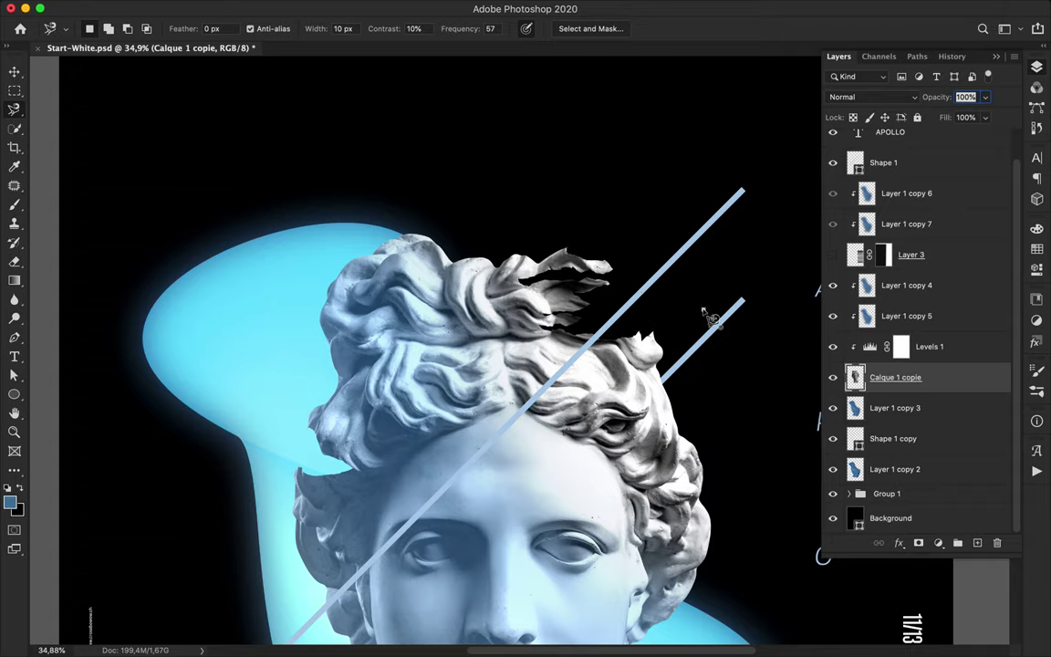
{"action": "key", "text": "v"}
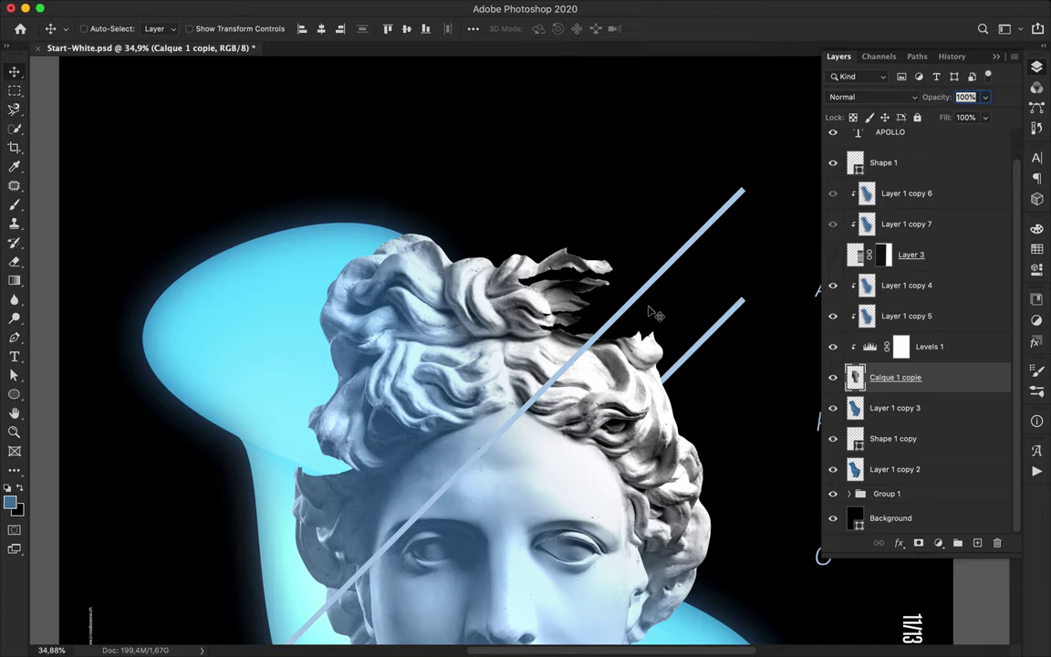
{"action": "key", "text": "super+0"}
{"action": "key", "text": "super+s"}
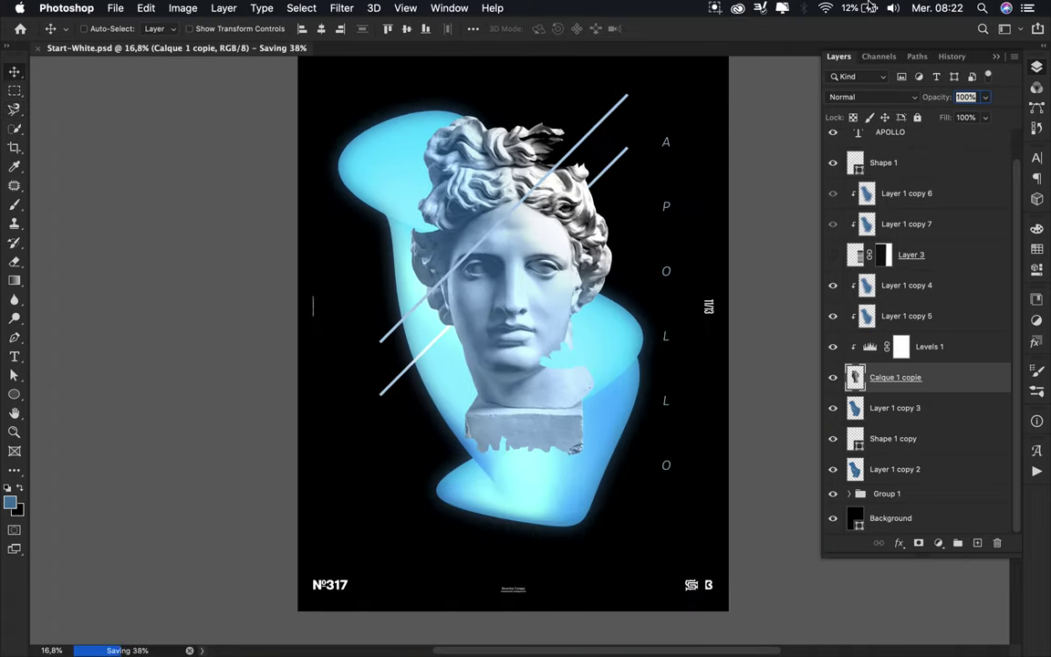
{"action": "left_click", "coordinate": [715, 8]}
{"action": "left_click", "coordinate": [739, 53]}
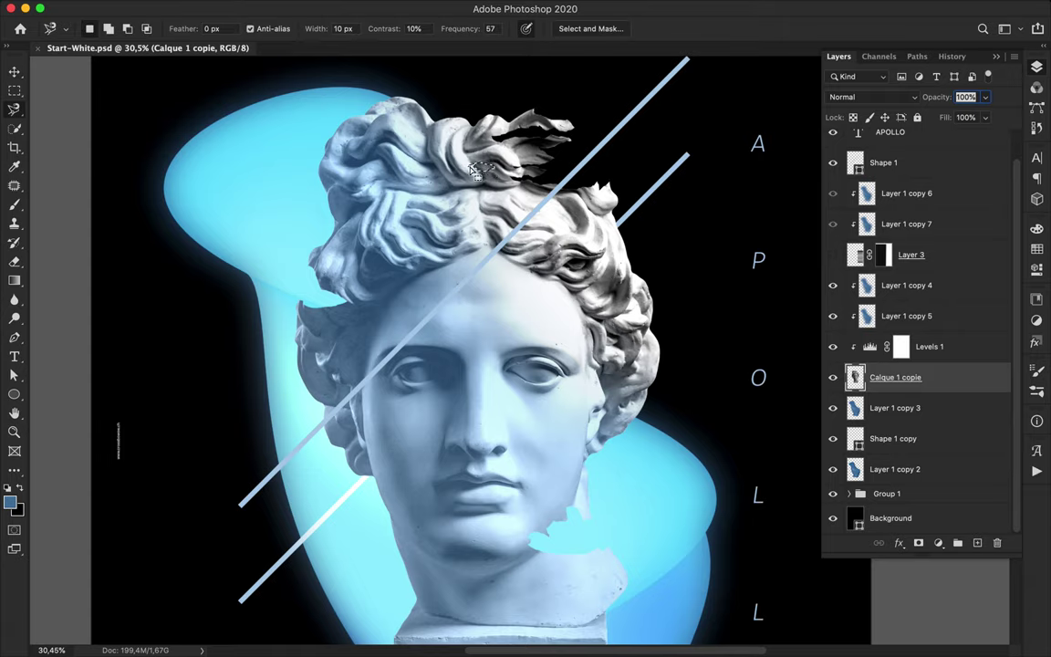
Copy a small piece of the top hair to a new layer, move it right of the hair and place it beneath the bust layer.
{"action": "key", "text": "super+j"}
{"action": "key", "text": "v"}
{"action": "left_click_drag", "start_coordinate": [489, 130], "coordinate": [623, 129]}
{"action": "left_click_drag", "start_coordinate": [902, 378], "coordinate": [905, 426]}
Clip a duplicate of Levels 1 to the hair fragment's layer and merge the two layers.
{"action": "left_click_drag", "start_coordinate": [914, 345], "coordinate": [916, 391]}
{"action": "left_click", "coordinate": [897, 421], "text": "alt"}
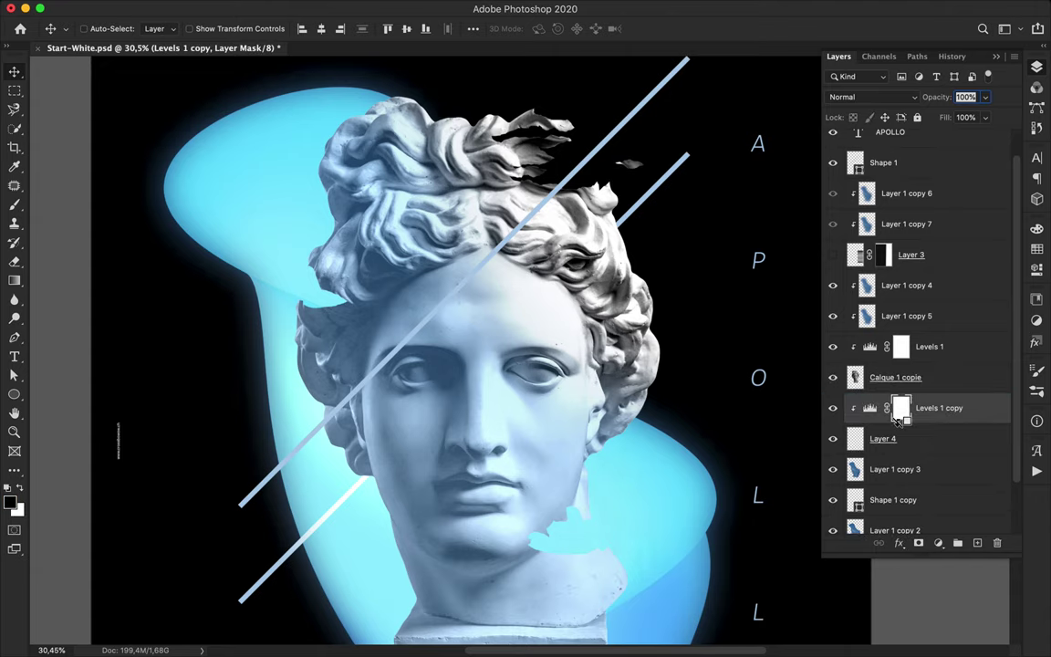
{"action": "left_click", "coordinate": [898, 439], "text": "shift"}
{"action": "key", "text": "ctrl+e"}
Merge the Levels 1 adjustment into the bust layer and clip Layer 1 copy 5 and Layer 1 copy 4 to the result.
{"action": "left_click", "coordinate": [871, 375]}
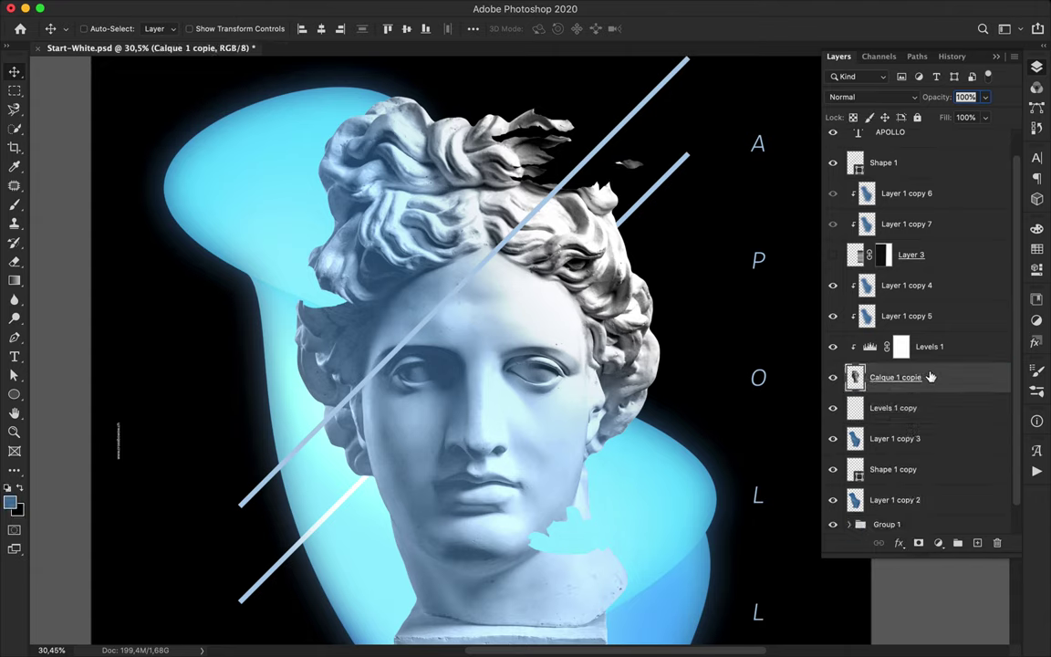
{"action": "left_click", "coordinate": [926, 347]}
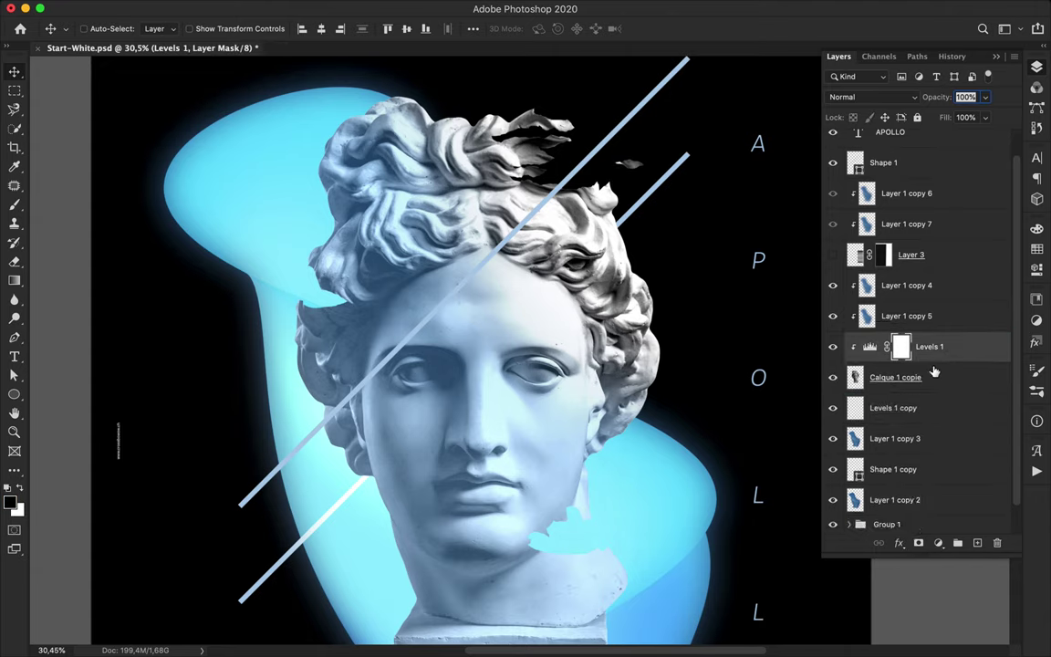
{"action": "left_click", "coordinate": [927, 363], "text": "alt"}
{"action": "key", "text": "ctrl+e"}
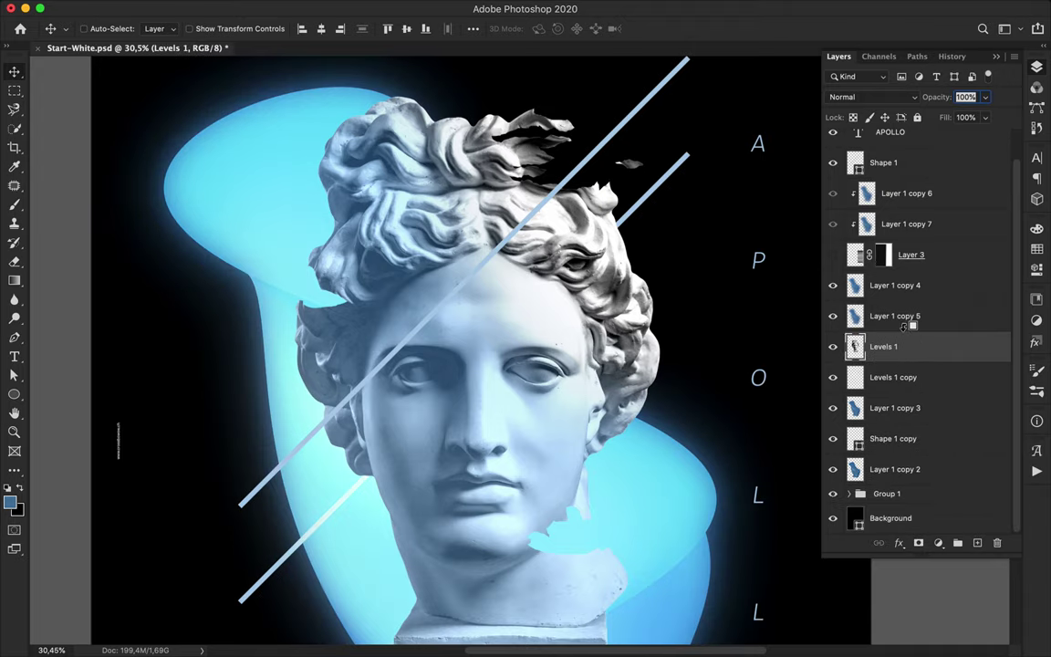
{"action": "left_click", "coordinate": [901, 331], "text": "alt"}
{"action": "left_click", "coordinate": [901, 300], "text": "alt"}
Place the hair fragment's layer, Levels 1 copy, between Shape 1 copy and Layer 1 copy 2.
{"action": "left_click", "coordinate": [896, 383]}
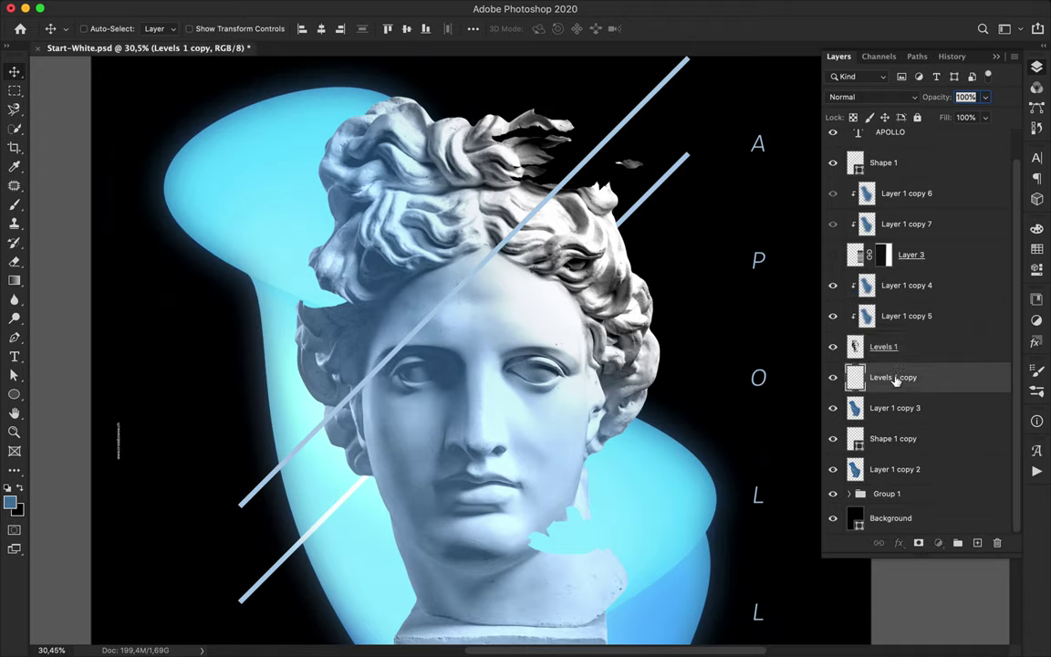
{"action": "left_click_drag", "start_coordinate": [894, 380], "coordinate": [894, 454]}
Copy a second hair sliver from the bust to a new layer, move it to the right and place it beneath the bust layer.
{"action": "key", "text": "l"}
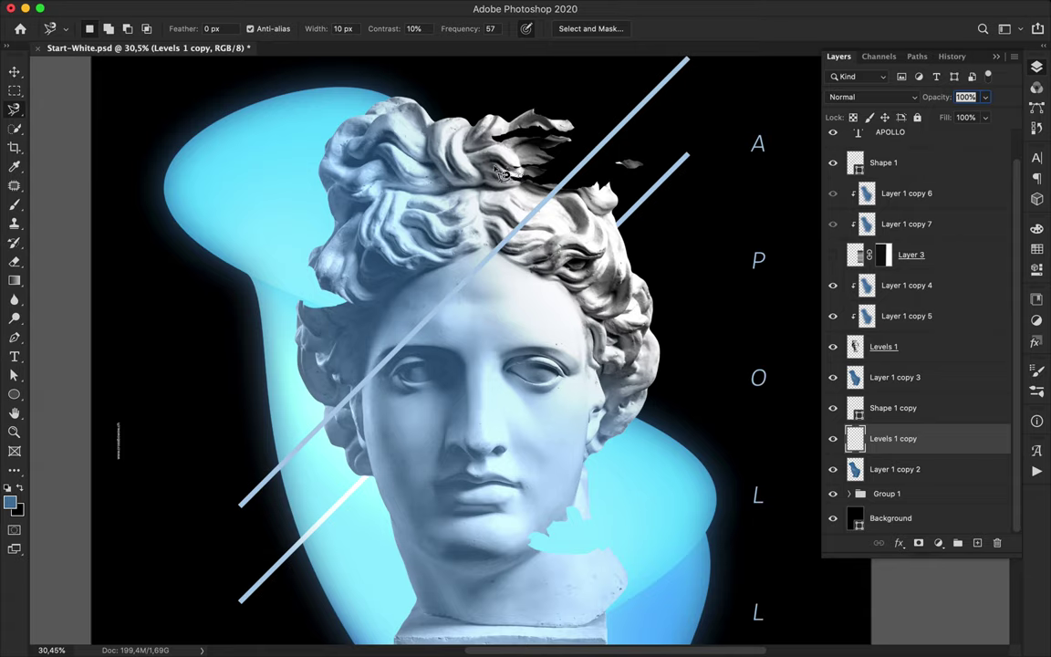
{"action": "left_click", "coordinate": [899, 346]}
{"action": "key", "text": "super+j"}
{"action": "key", "text": "v"}
{"action": "left_click_drag", "start_coordinate": [504, 162], "coordinate": [600, 170]}
{"action": "left_click_drag", "start_coordinate": [917, 349], "coordinate": [915, 386]}
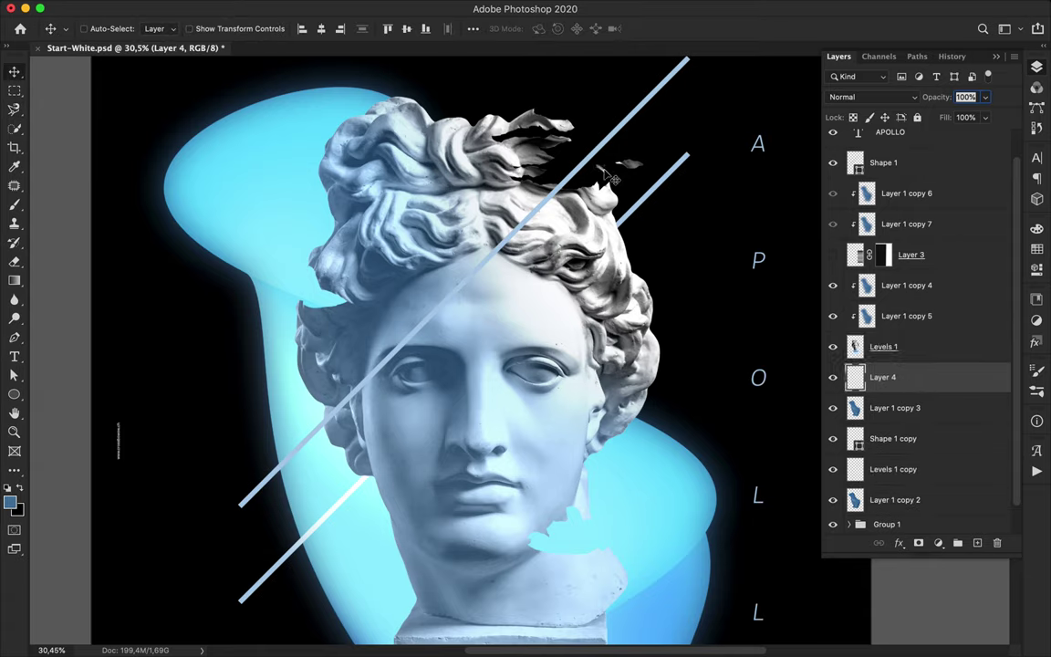
Copy a pale hair piece from above the forehead to a new layer beneath the bust and place it beside the other floating fragments.
{"action": "key", "text": "l"}
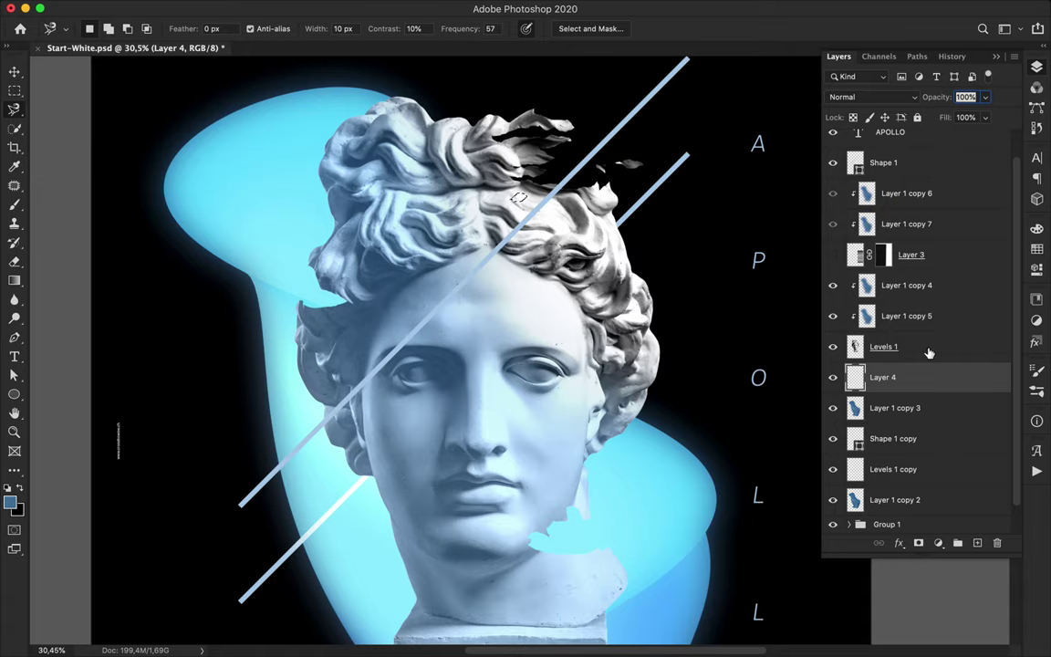
{"action": "left_click", "coordinate": [928, 351]}
{"action": "key", "text": "super+j"}
{"action": "key", "text": "v"}
{"action": "left_click_drag", "start_coordinate": [516, 203], "coordinate": [636, 150]}
{"action": "left_click_drag", "start_coordinate": [899, 348], "coordinate": [897, 404]}
{"action": "left_click_drag", "start_coordinate": [663, 148], "coordinate": [624, 155]}
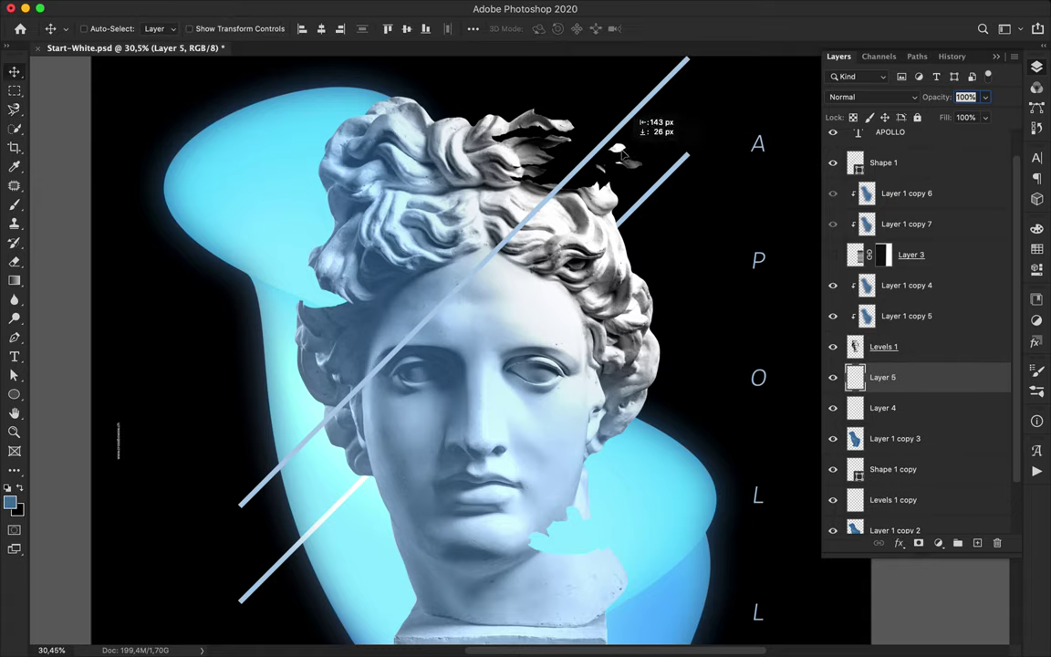
Copy a jagged piece of the chin to a new layer beneath the bust and move it right into the neck's cut-out.
{"action": "scroll", "coordinate": [621, 155], "scroll_direction": "down", "scroll_amount": 5}
{"action": "key", "text": "l"}
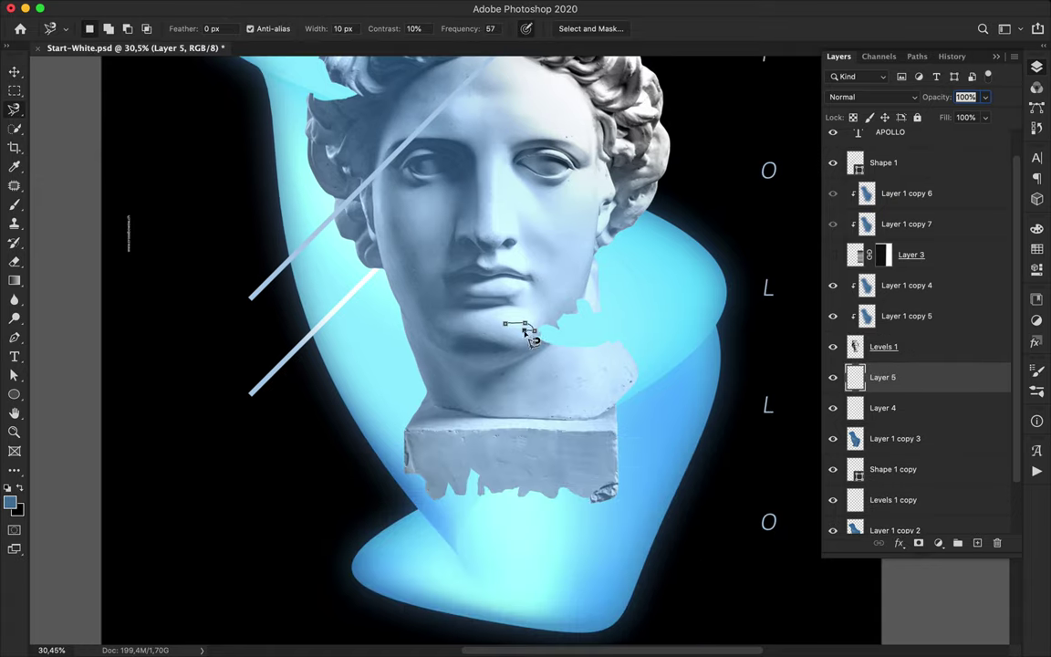
{"action": "left_click", "coordinate": [479, 334]}
{"action": "key", "text": "super+c"}
{"action": "left_click", "coordinate": [632, 228]}
{"action": "left_click", "coordinate": [916, 348]}
{"action": "key", "text": "super+c"}
{"action": "key", "text": "super+v"}
{"action": "left_click_drag", "start_coordinate": [915, 349], "coordinate": [908, 378]}
{"action": "key", "text": "v"}
{"action": "left_click_drag", "start_coordinate": [533, 329], "coordinate": [595, 328]}
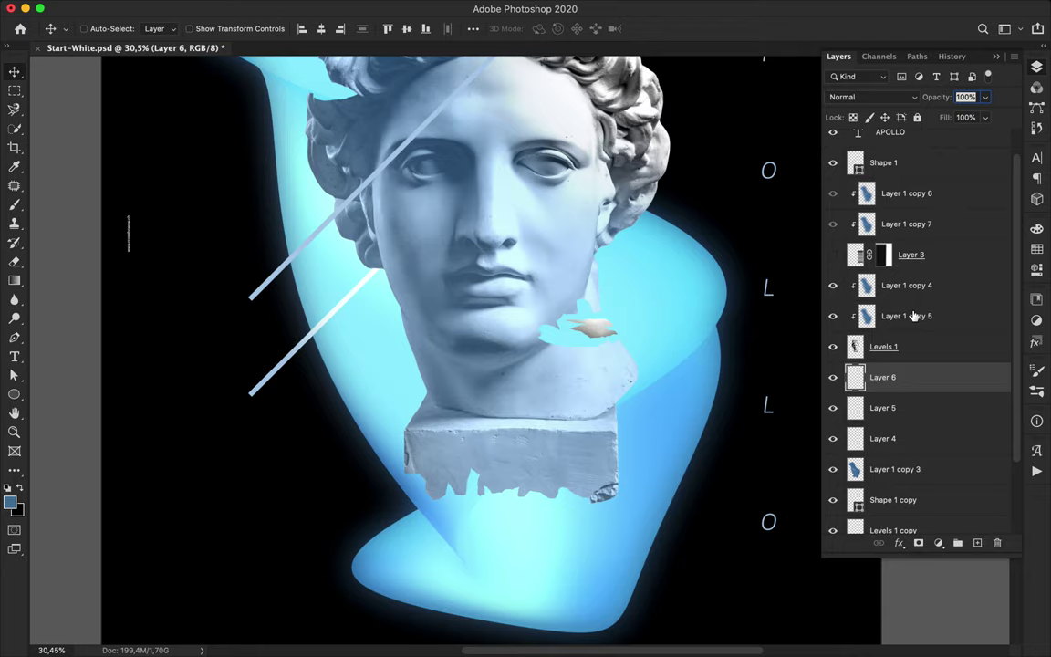
Group the Layer 4, Layer 5 and Layer 6 fragments and clip duplicates of Layer 1 copy 4 and Layer 1 copy 5 to the group.
{"action": "left_click", "coordinate": [891, 438], "text": "shift"}
{"action": "left_click", "coordinate": [958, 543]}
{"action": "left_click", "coordinate": [909, 319]}
{"action": "left_click", "coordinate": [902, 294], "text": "shift"}
{"action": "left_click_drag", "start_coordinate": [901, 297], "coordinate": [898, 364]}
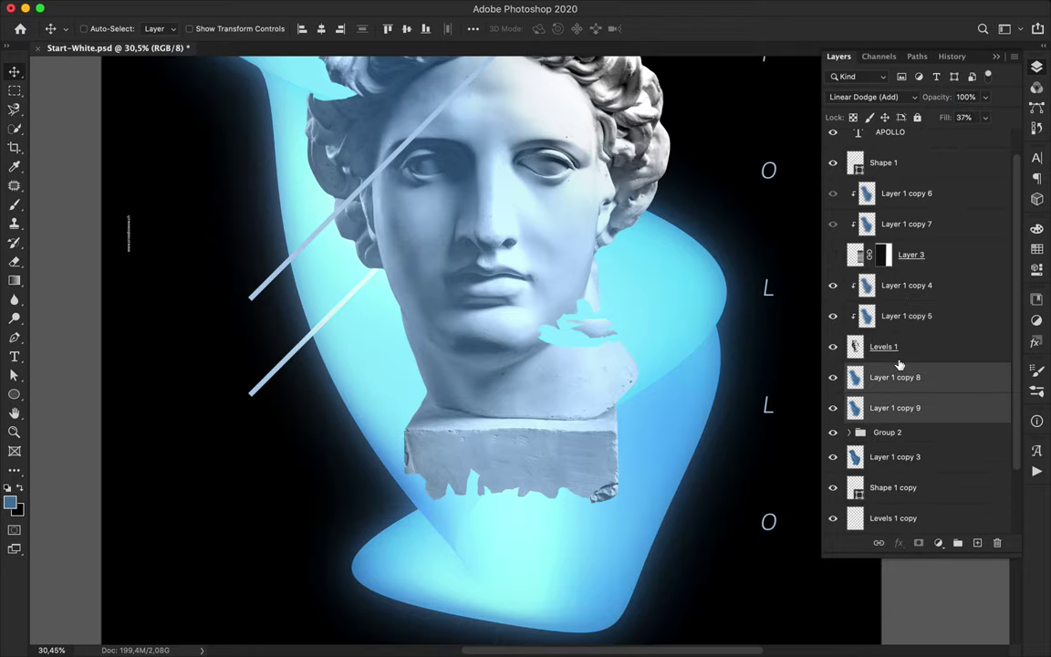
{"action": "left_click", "coordinate": [882, 422], "text": "alt"}
{"action": "left_click", "coordinate": [878, 392], "text": "alt"}
Expand Group 2 and move the chin fragment on Layer 6 further right, outside the neck's cut-out.
{"action": "left_click", "coordinate": [617, 333], "text": "super"}
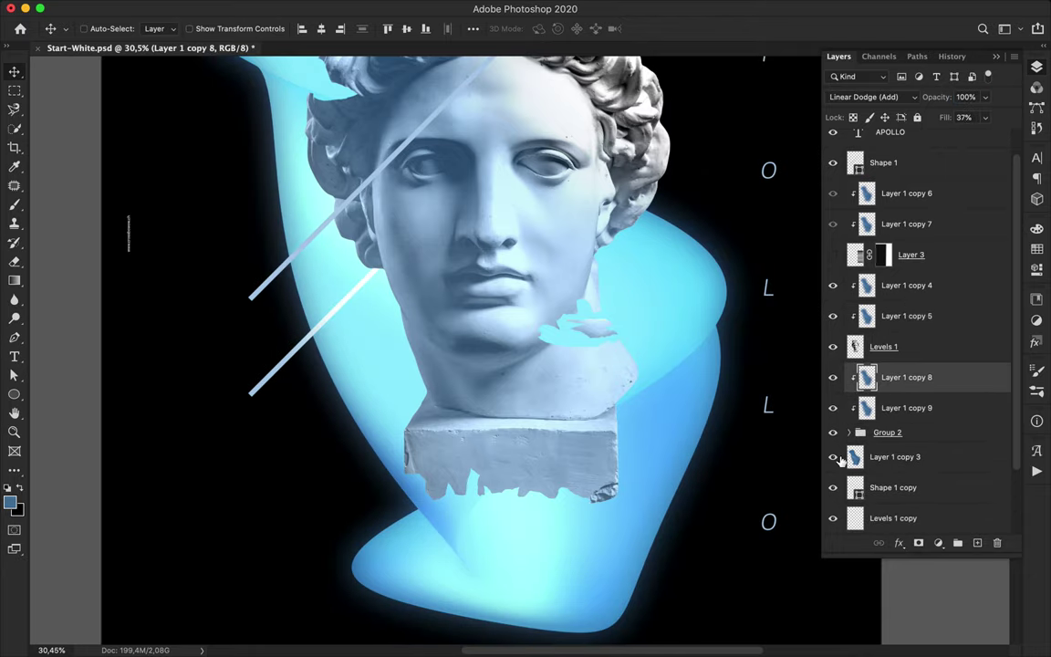
{"action": "left_click", "coordinate": [850, 432]}
{"action": "left_click", "coordinate": [871, 455]}
{"action": "left_click", "coordinate": [598, 335], "text": "super"}
{"action": "scroll", "coordinate": [840, 402], "scroll_direction": "down", "scroll_amount": 3}
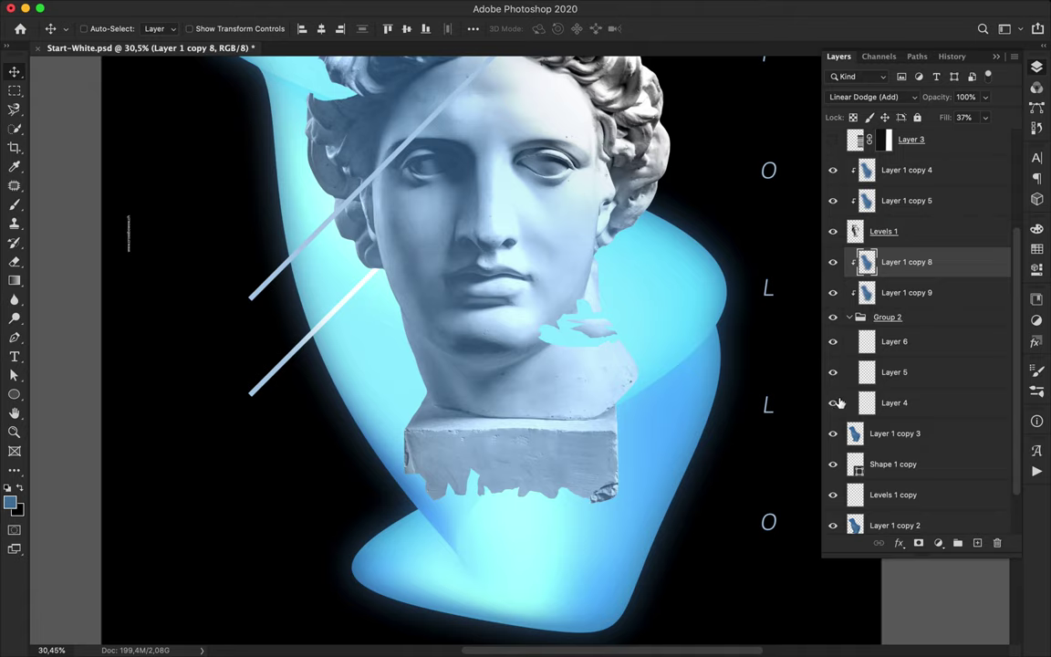
{"action": "left_click", "coordinate": [849, 344]}
{"action": "key", "text": "l"}
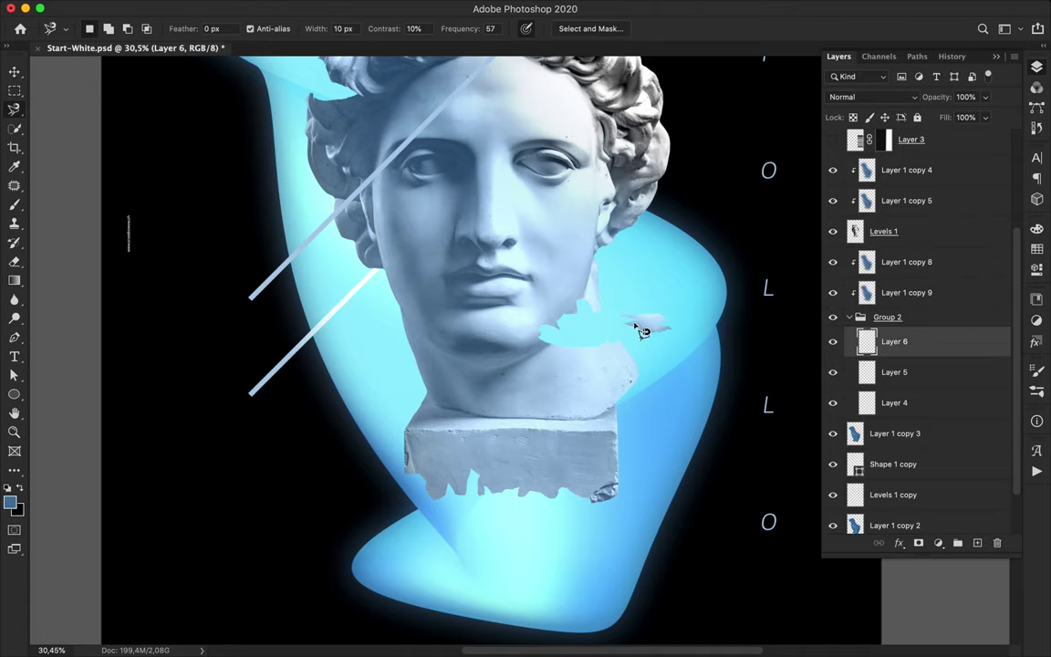
Copy a tiny chip of the cheek on Levels 1 to a new layer in Group 2 and place it in the neck's cut-out.
{"action": "scroll", "coordinate": [642, 332], "scroll_direction": "up", "scroll_amount": 4}
{"action": "left_click", "coordinate": [900, 236]}
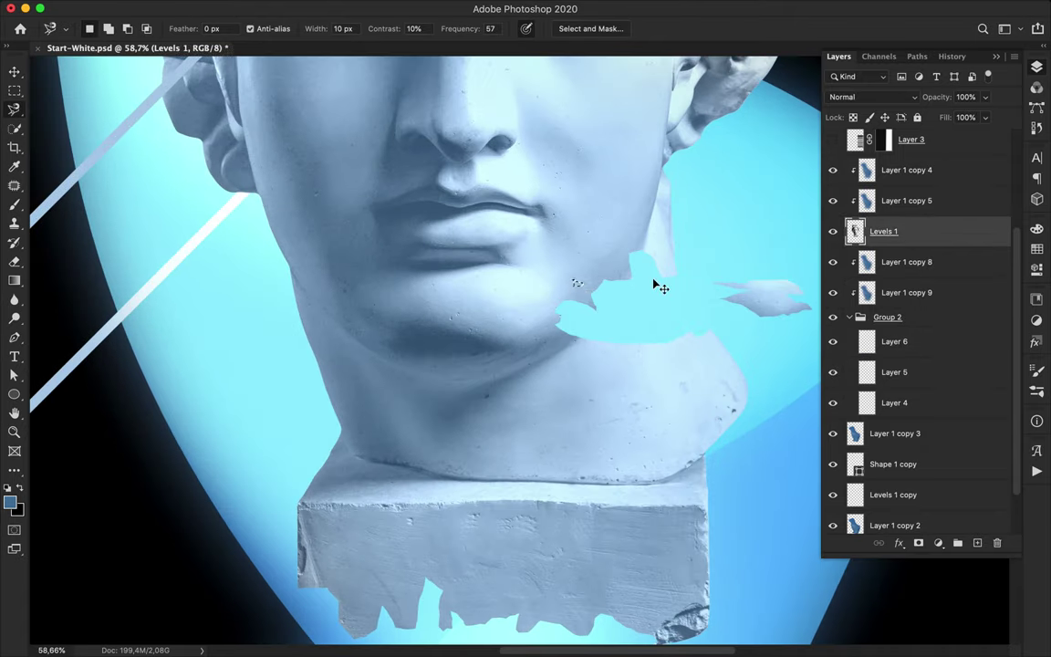
{"action": "key", "text": "alt+shift+super+n"}
{"action": "key", "text": "v"}
{"action": "left_click_drag", "start_coordinate": [915, 233], "coordinate": [912, 360]}
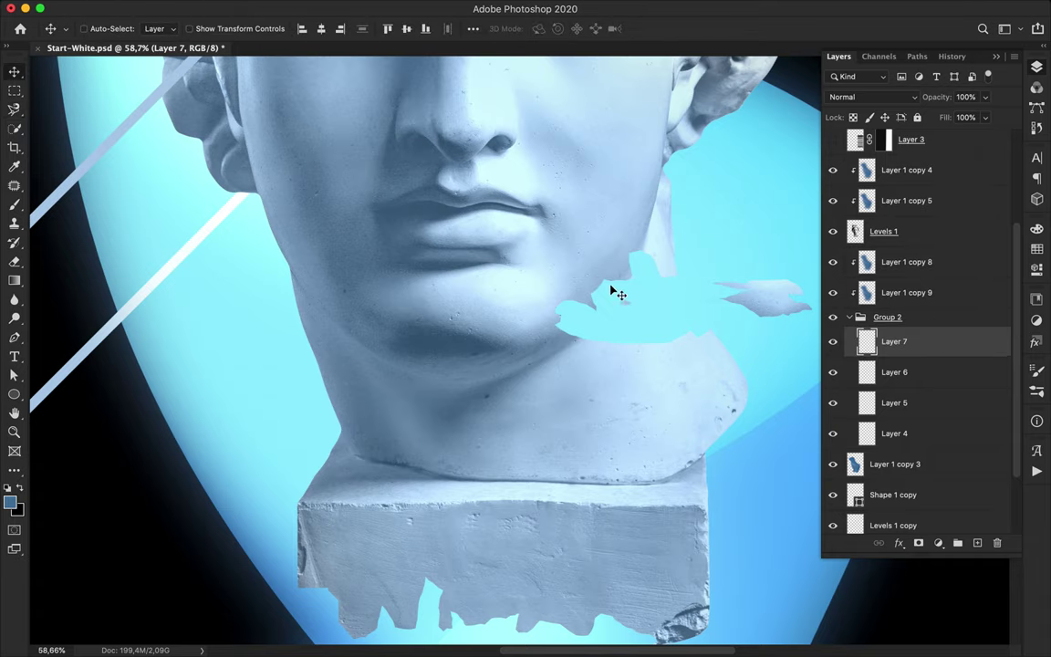
Copy several more small chips from the chin on Levels 1 to a new layer in Group 2 and place them in the neck's cut-out.
{"action": "key", "text": "l"}
{"action": "key", "text": "ctrl+c"}
{"action": "key", "text": "Return"}
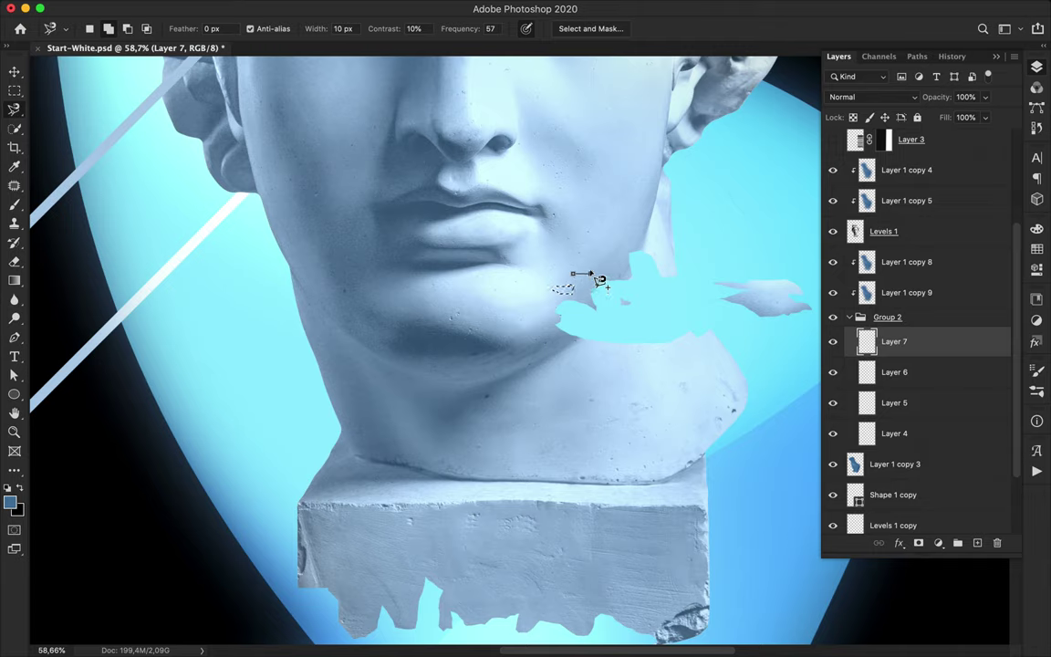
{"action": "left_click", "coordinate": [574, 274]}
{"action": "left_click", "coordinate": [539, 282]}
{"action": "left_click", "coordinate": [880, 241]}
{"action": "key", "text": "super+j"}
{"action": "left_click_drag", "start_coordinate": [881, 241], "coordinate": [881, 339]}
{"action": "key", "text": "v"}
{"action": "left_click_drag", "start_coordinate": [675, 299], "coordinate": [676, 326]}
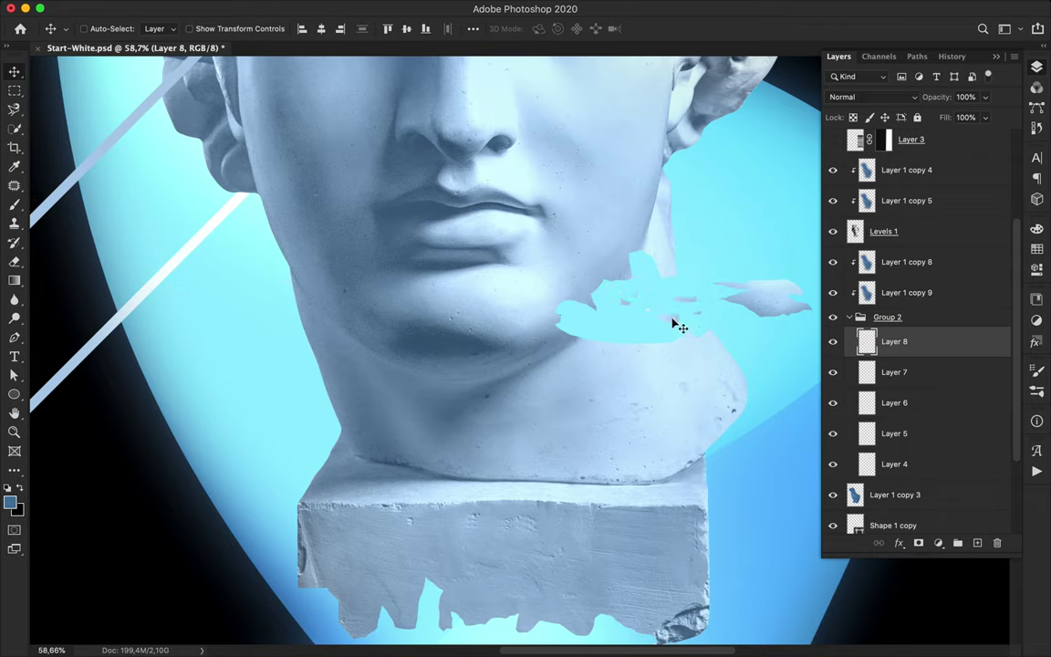
Outline a scattered set of small jagged chips across the pedestal's front on Levels 1 with the Magnetic Lasso.
{"action": "scroll", "coordinate": [536, 436], "scroll_direction": "down", "scroll_amount": 3}
{"action": "left_click", "coordinate": [883, 242]}
{"action": "key", "text": "l"}
{"action": "left_click", "coordinate": [409, 472]}
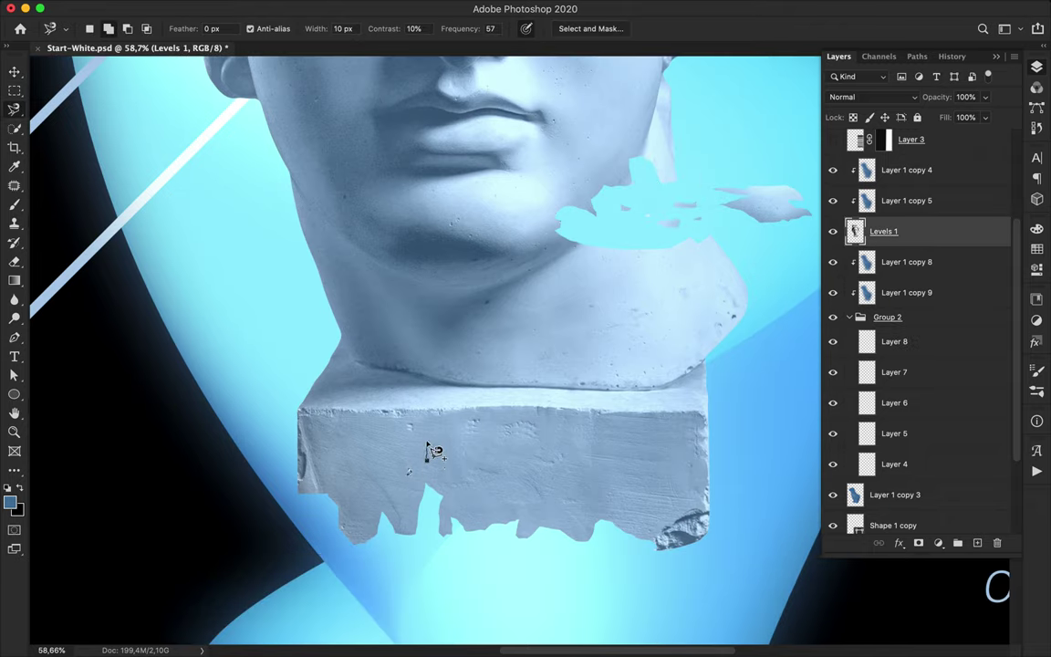
{"action": "left_click", "coordinate": [475, 457]}
{"action": "left_click", "coordinate": [534, 463]}
{"action": "left_click", "coordinate": [535, 461]}
{"action": "left_click", "coordinate": [498, 496]}
{"action": "left_click", "coordinate": [499, 496]}
{"action": "left_click", "coordinate": [582, 500]}
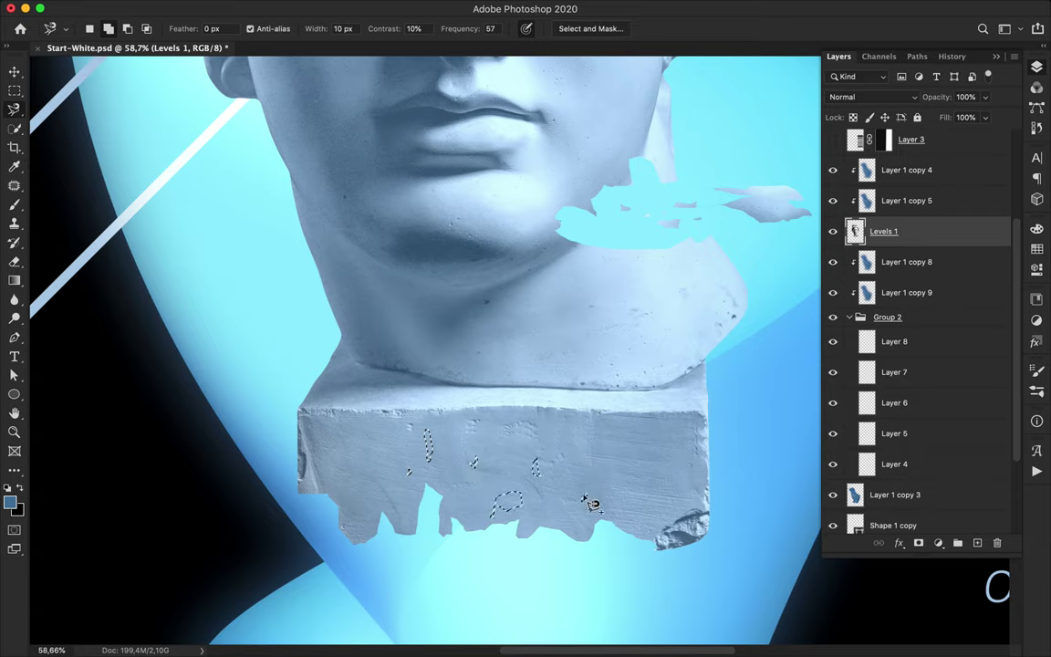
{"action": "left_click", "coordinate": [579, 486]}
{"action": "left_click", "coordinate": [518, 447]}
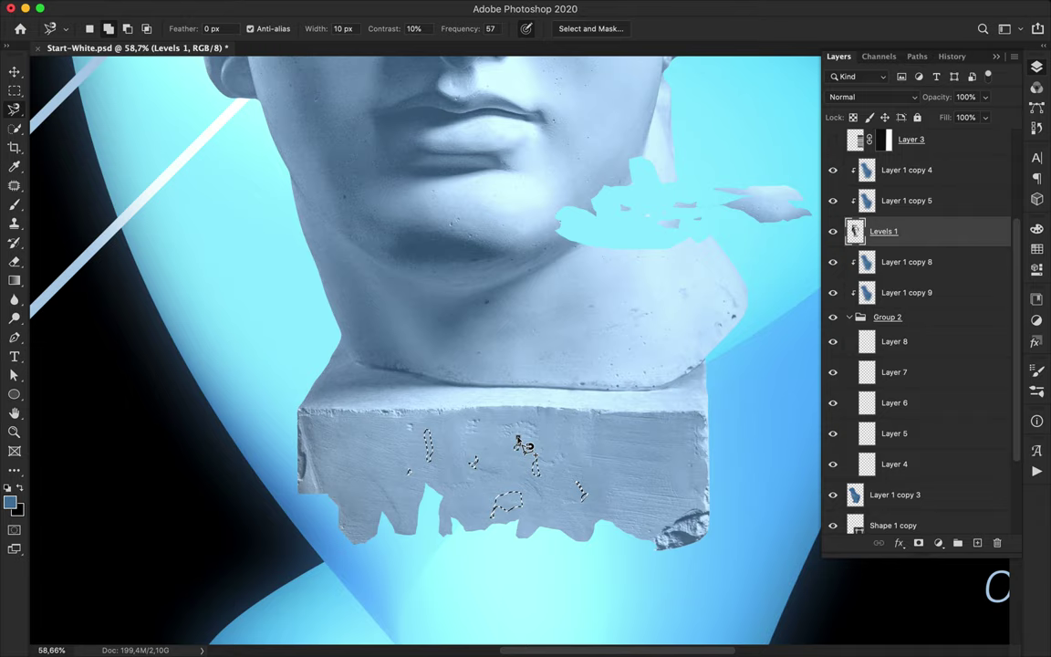
{"action": "left_click", "coordinate": [518, 442]}
{"action": "left_click", "coordinate": [460, 448]}
{"action": "left_click", "coordinate": [460, 448]}
{"action": "left_click", "coordinate": [441, 464]}
{"action": "left_click", "coordinate": [441, 464]}
{"action": "left_click", "coordinate": [376, 476]}
{"action": "left_click", "coordinate": [376, 475]}
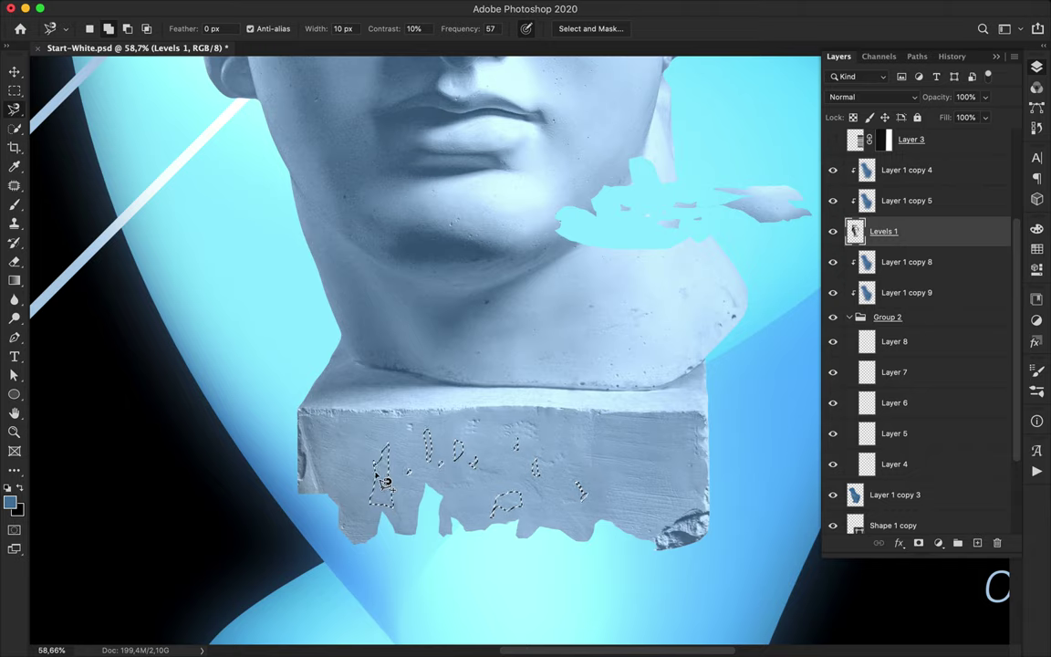
Copy the selected pedestal chips to a new layer in Group 2 and move them below the pedestal's jagged edge.
{"action": "key", "text": "super+j"}
{"action": "left_click_drag", "start_coordinate": [894, 231], "coordinate": [891, 356]}
{"action": "key", "text": "v"}
{"action": "left_click_drag", "start_coordinate": [481, 464], "coordinate": [494, 569]}
{"action": "scroll", "coordinate": [565, 603], "scroll_direction": "down", "scroll_amount": 1}
{"action": "scroll", "coordinate": [563, 603], "scroll_direction": "up", "scroll_amount": 10}
{"action": "scroll", "coordinate": [558, 603], "scroll_direction": "down", "scroll_amount": 7}
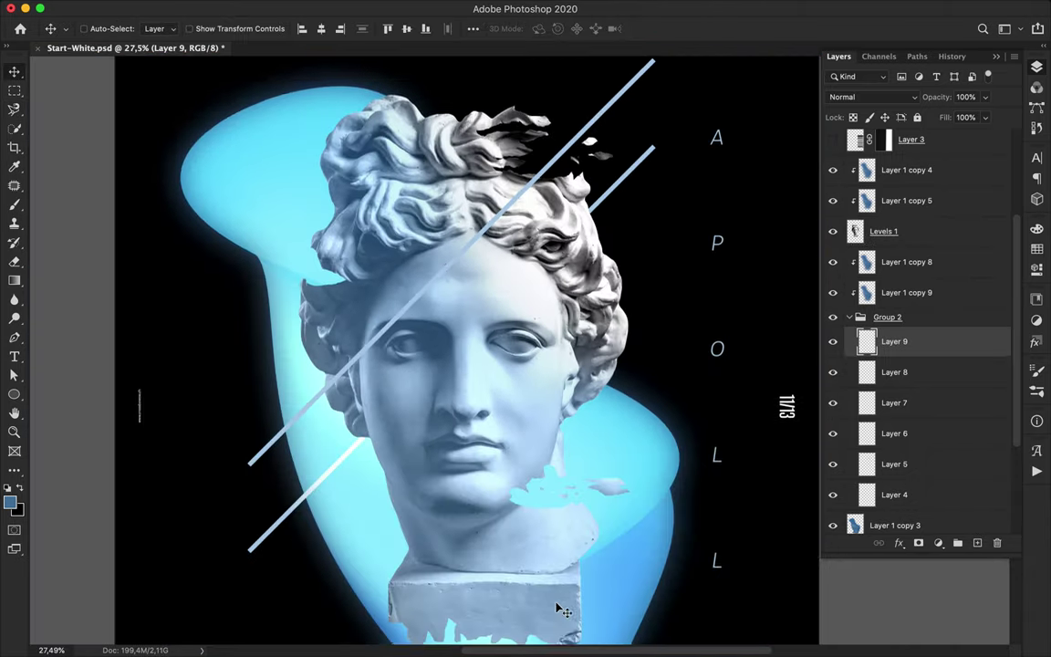
Outline a second set of tiny slivers across the pedestal's front on Levels 1, spread from its left side to its right corner.
{"action": "scroll", "coordinate": [560, 609], "scroll_direction": "up", "scroll_amount": 5}
{"action": "scroll", "coordinate": [539, 551], "scroll_direction": "down", "scroll_amount": 5}
{"action": "left_click", "coordinate": [883, 231]}
{"action": "key", "text": "l"}
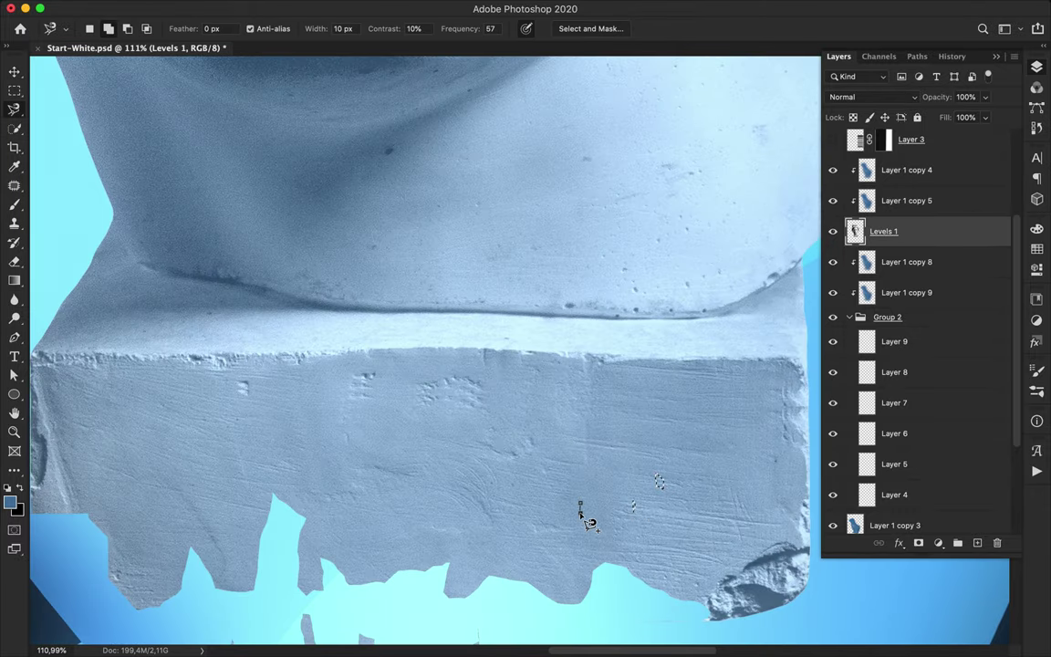
{"action": "left_click", "coordinate": [596, 525]}
{"action": "left_click", "coordinate": [677, 535]}
{"action": "left_click", "coordinate": [678, 536]}
{"action": "left_click", "coordinate": [535, 495]}
{"action": "left_click", "coordinate": [536, 495]}
{"action": "left_click", "coordinate": [436, 476]}
{"action": "left_click", "coordinate": [437, 477]}
{"action": "left_click", "coordinate": [490, 536]}
{"action": "left_click", "coordinate": [490, 535]}
{"action": "left_click", "coordinate": [210, 490]}
{"action": "left_click", "coordinate": [211, 489]}
{"action": "left_click", "coordinate": [157, 510]}
{"action": "left_click", "coordinate": [158, 511]}
{"action": "left_click", "coordinate": [71, 440]}
{"action": "left_click", "coordinate": [71, 441]}
{"action": "left_click", "coordinate": [102, 474]}
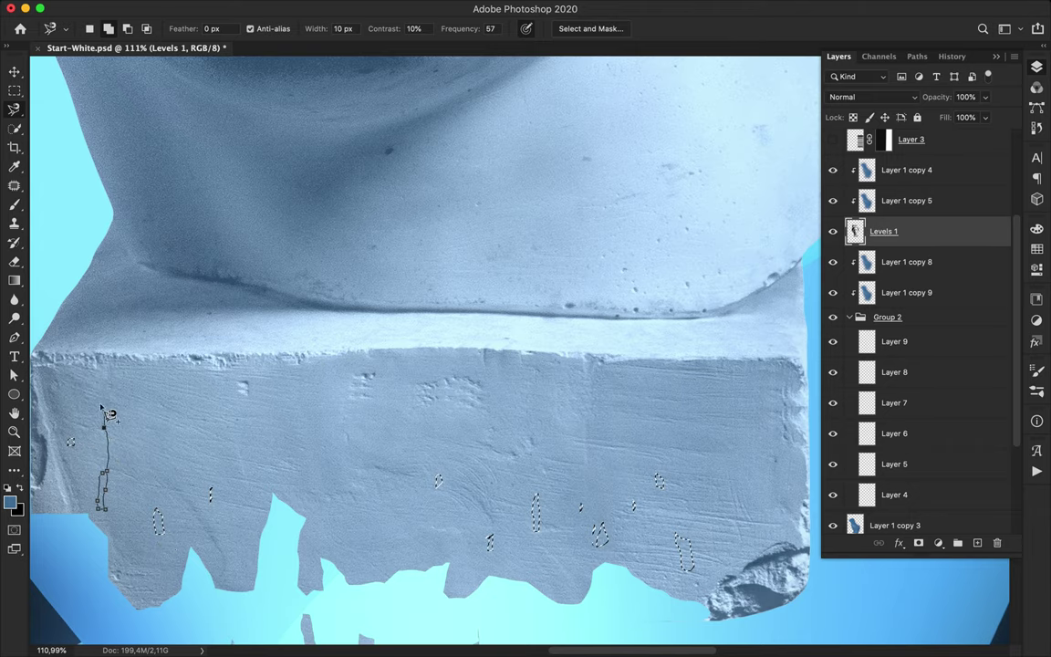
{"action": "left_click", "coordinate": [102, 474]}
{"action": "left_click", "coordinate": [368, 464]}
{"action": "left_click", "coordinate": [367, 464]}
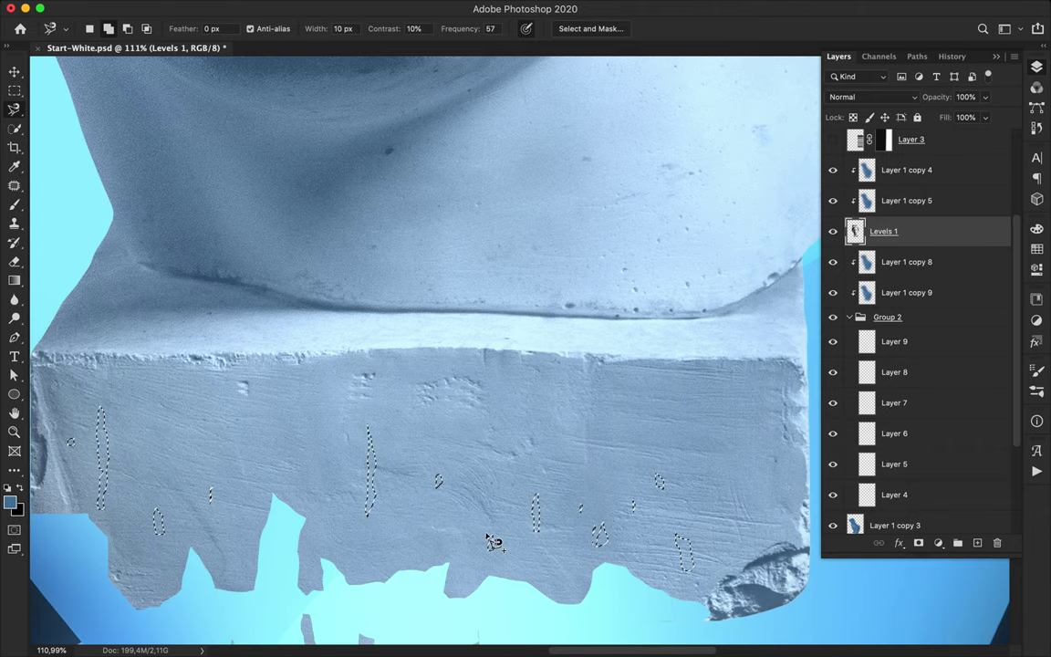
Copy the selected slivers to another new layer in Group 2 and place them among the fragments falling from the pedestal.
{"action": "key", "text": "super+minus"}
{"action": "key", "text": "super+j"}
{"action": "left_click_drag", "start_coordinate": [909, 231], "coordinate": [910, 371]}
{"action": "key", "text": "v"}
{"action": "mouse_move", "coordinate": [477, 230]}
{"action": "left_mouse_down"}
{"action": "mouse_move", "coordinate": [500, 616]}
{"action": "mouse_move", "coordinate": [511, 572]}
{"action": "mouse_move", "coordinate": [511, 600]}
{"action": "left_mouse_up"}
{"action": "scroll", "coordinate": [508, 602], "scroll_direction": "down", "scroll_amount": 4}
{"action": "left_click_drag", "start_coordinate": [551, 474], "coordinate": [545, 417]}
{"action": "scroll", "coordinate": [544, 418], "scroll_direction": "down", "scroll_amount": 3}
{"action": "scroll", "coordinate": [545, 418], "scroll_direction": "up", "scroll_amount": 7}
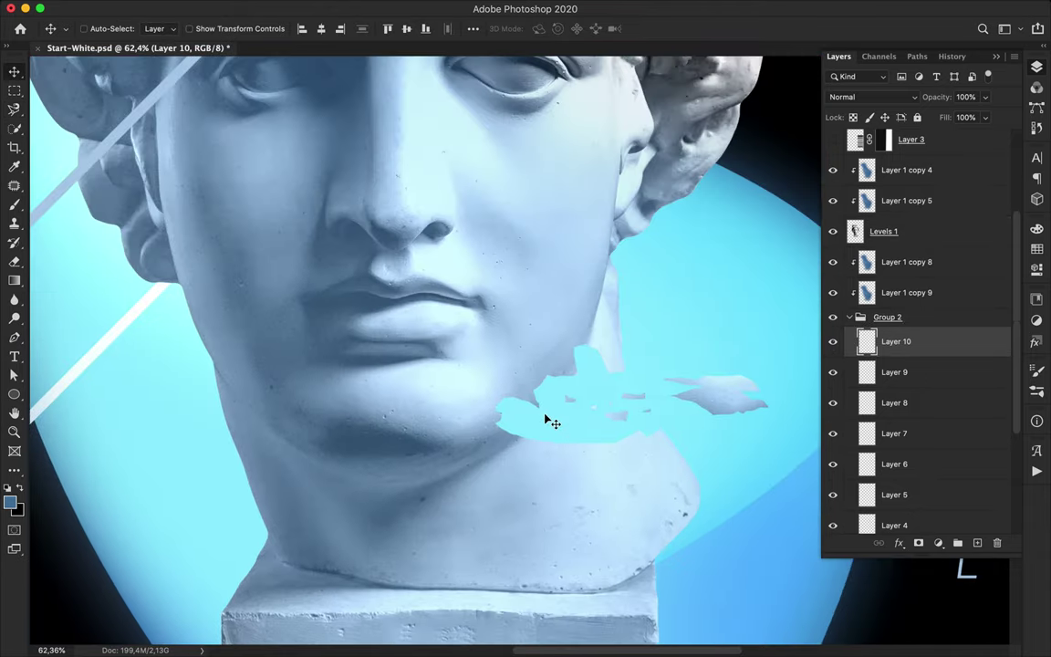
{"action": "scroll", "coordinate": [544, 418], "scroll_direction": "down", "scroll_amount": 9}
{"action": "scroll", "coordinate": [545, 319], "scroll_direction": "down", "scroll_amount": 5}
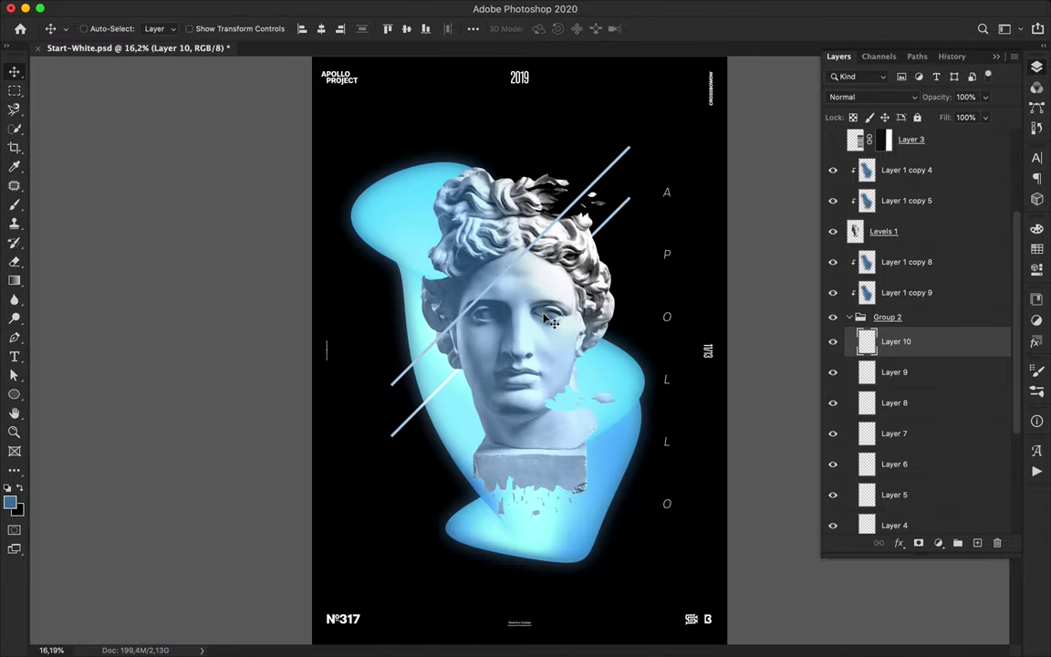
{"action": "mouse_move", "coordinate": [534, 653]}
{"action": "left_click", "coordinate": [606, 636]}
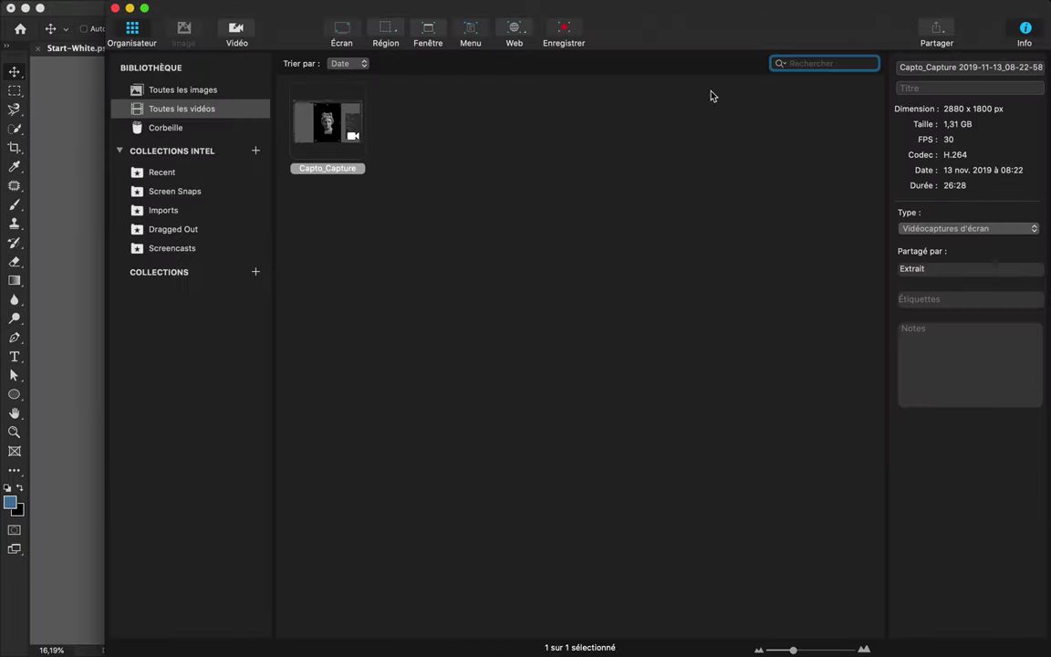
{"action": "left_click", "coordinate": [709, 8]}
{"action": "left_click", "coordinate": [735, 40]}
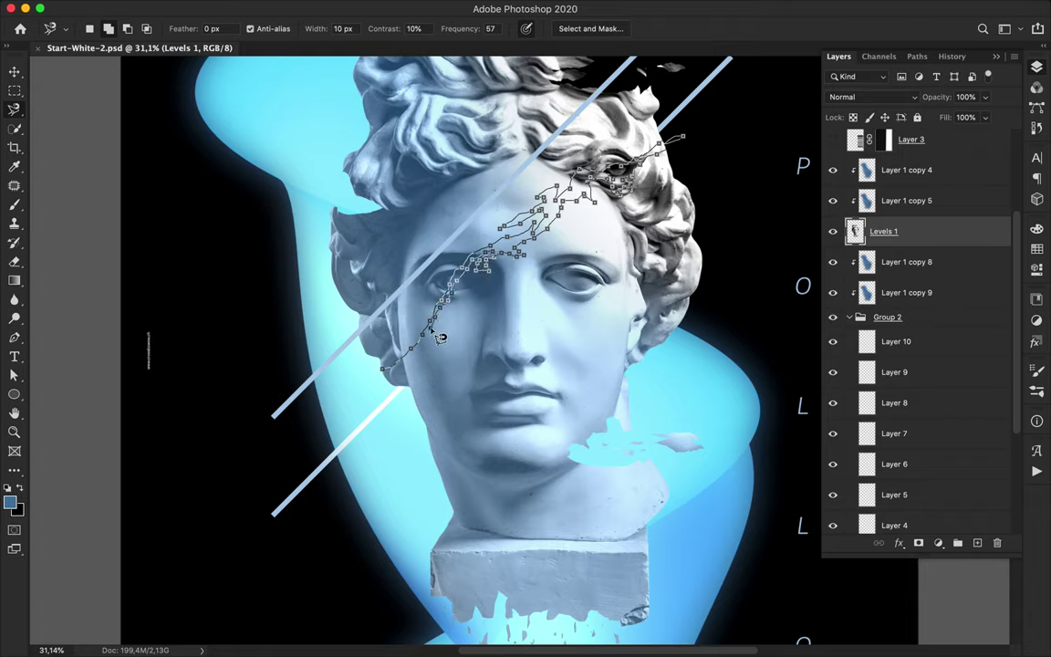
Cut a thin jagged diagonal crack through Levels 1 from the right-side hair across the forehead to the left ear.
{"action": "left_click", "coordinate": [399, 380]}
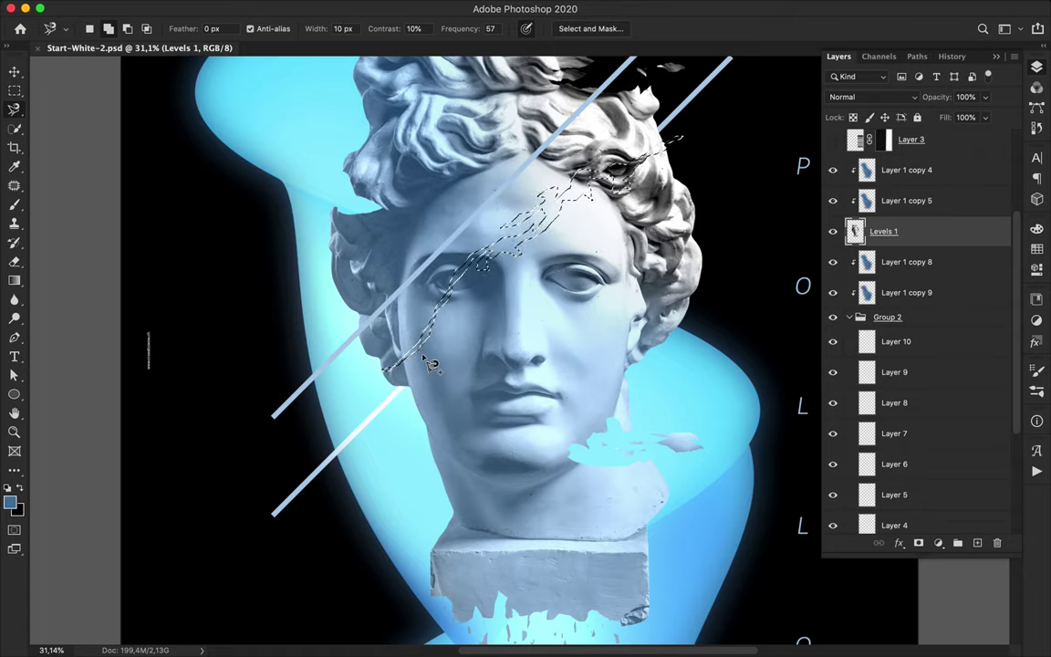
{"action": "key", "text": "Delete"}
{"action": "key", "text": "m"}
{"action": "key", "text": "super+d"}
{"action": "key", "text": "v"}
{"action": "scroll", "coordinate": [717, 281], "scroll_direction": "down", "scroll_amount": 4}
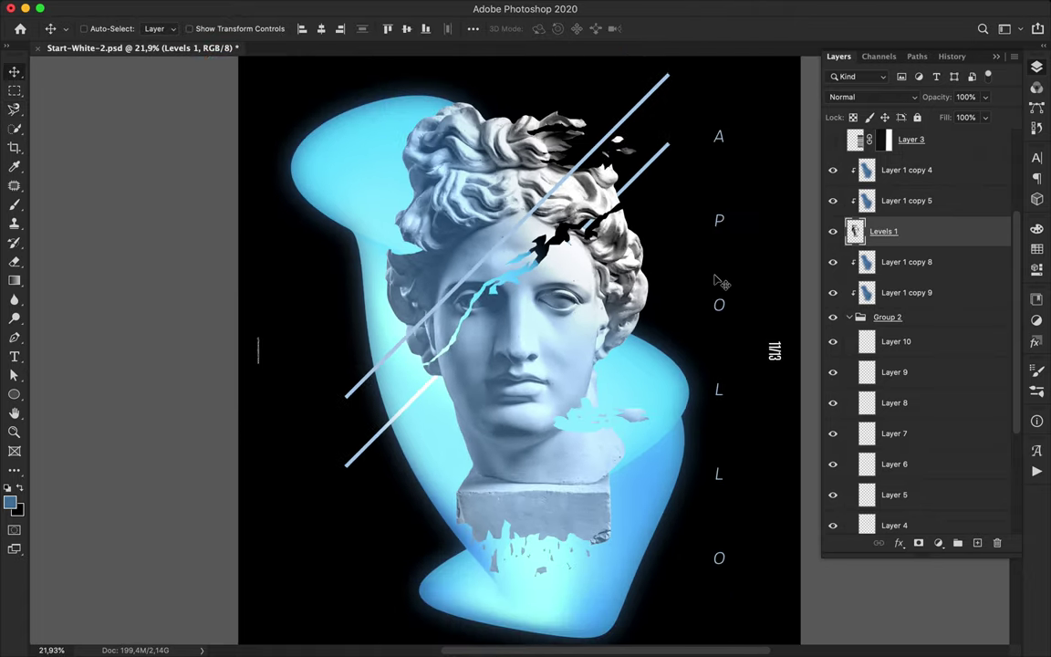
Widen the diagonal crack by outlining and deleting a broader jagged strip of Levels 1 along the forehead and left eye.
{"action": "key", "text": "l"}
{"action": "scroll", "coordinate": [534, 352], "scroll_direction": "up", "scroll_amount": 5}
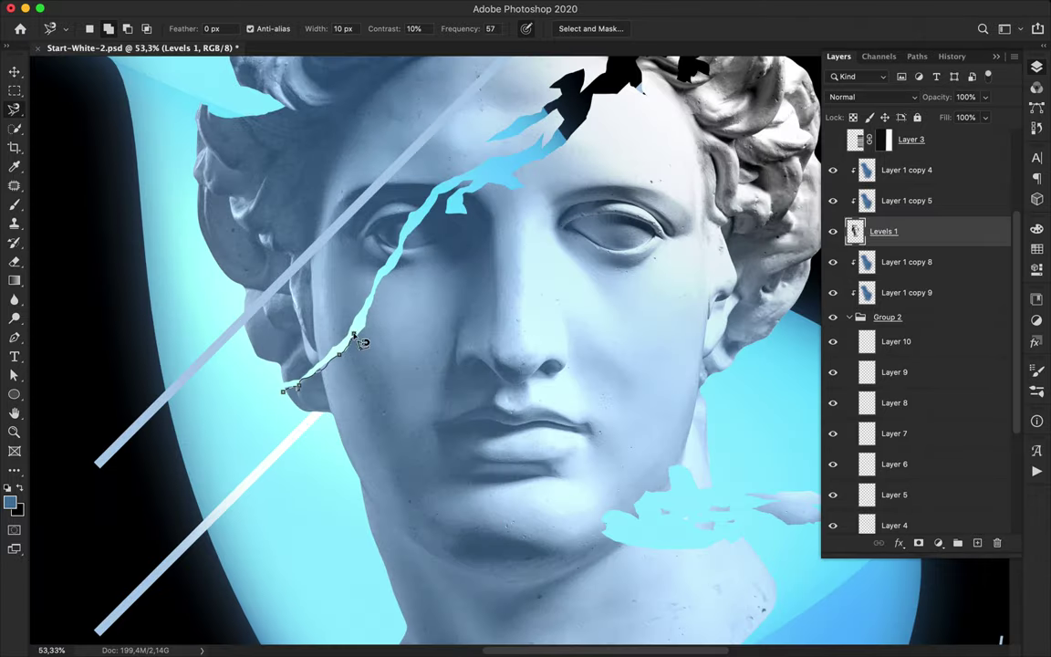
{"action": "scroll", "coordinate": [642, 91], "scroll_direction": "up", "scroll_amount": 3}
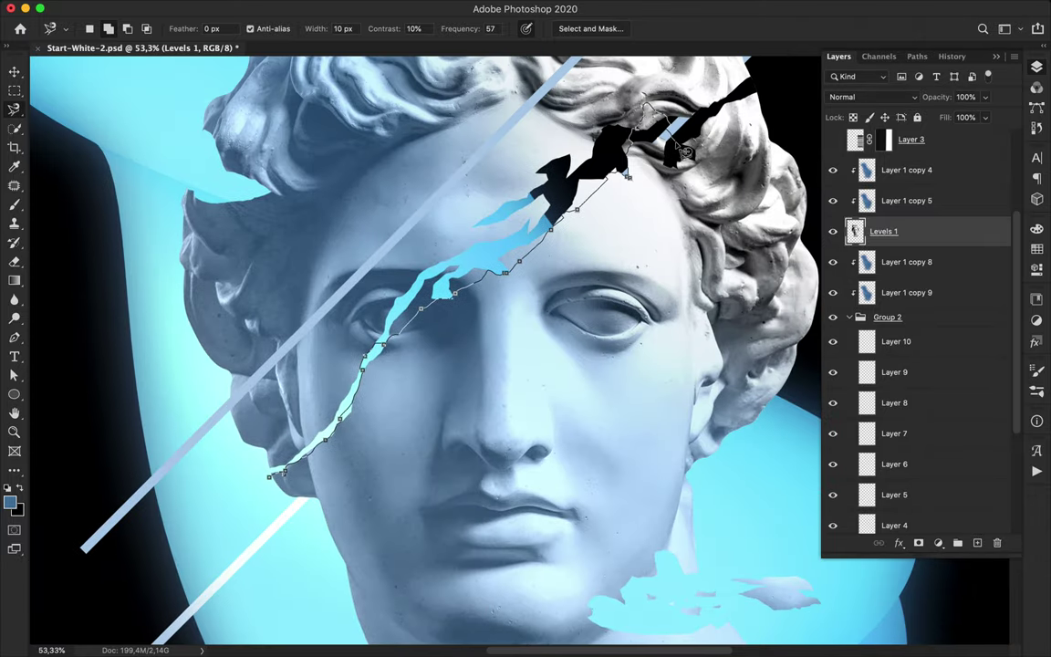
{"action": "left_click", "coordinate": [390, 331]}
{"action": "key", "text": "BackSpace"}
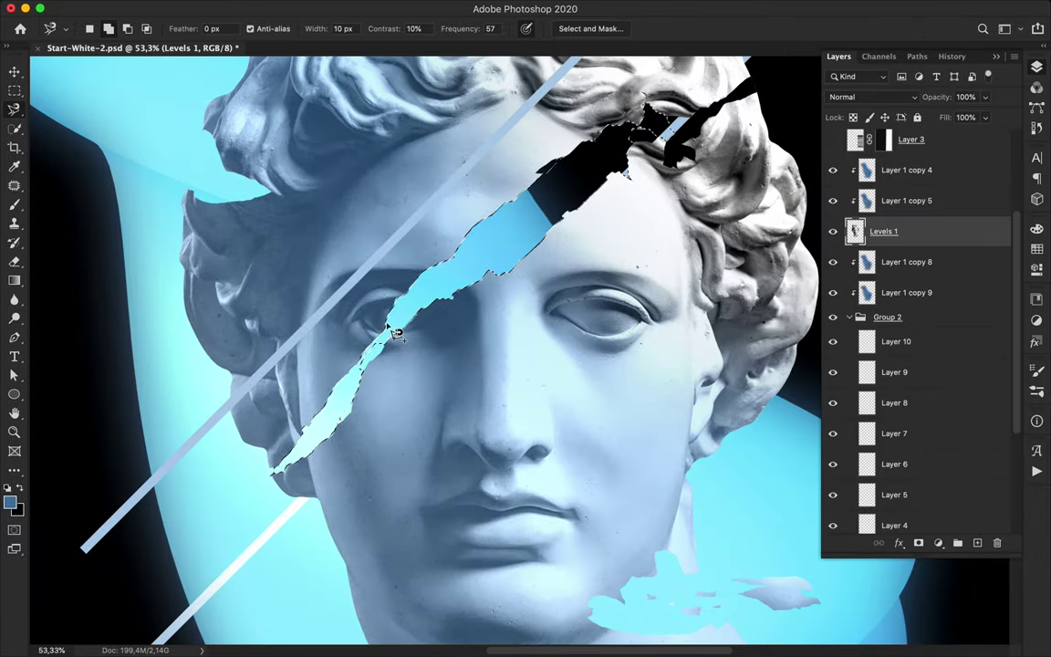
{"action": "key", "text": "m"}
{"action": "key", "text": "super+d"}
{"action": "scroll", "coordinate": [462, 290], "scroll_direction": "down", "scroll_amount": 1}
{"action": "scroll", "coordinate": [461, 290], "scroll_direction": "down", "scroll_amount": 5}
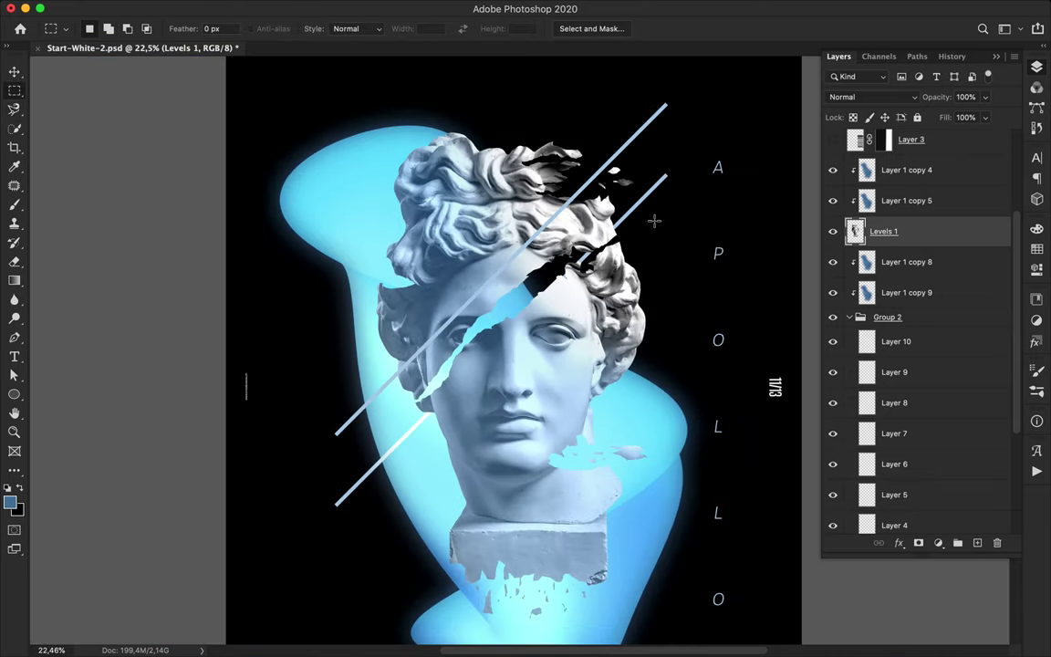
Copy a jagged piece of the forehead to a new layer in Group 2 and move it into the diagonal crack.
{"action": "scroll", "coordinate": [511, 301], "scroll_direction": "up", "scroll_amount": 4}
{"action": "key", "text": "l"}
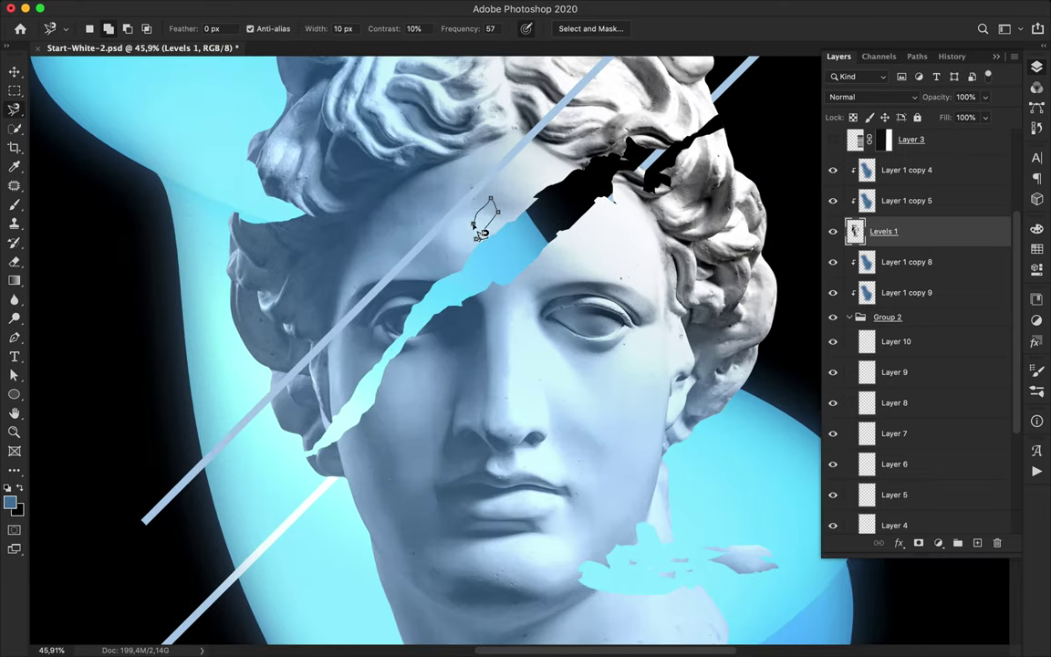
{"action": "left_click", "coordinate": [477, 239]}
{"action": "key", "text": "super+j"}
{"action": "left_click_drag", "start_coordinate": [890, 234], "coordinate": [920, 356]}
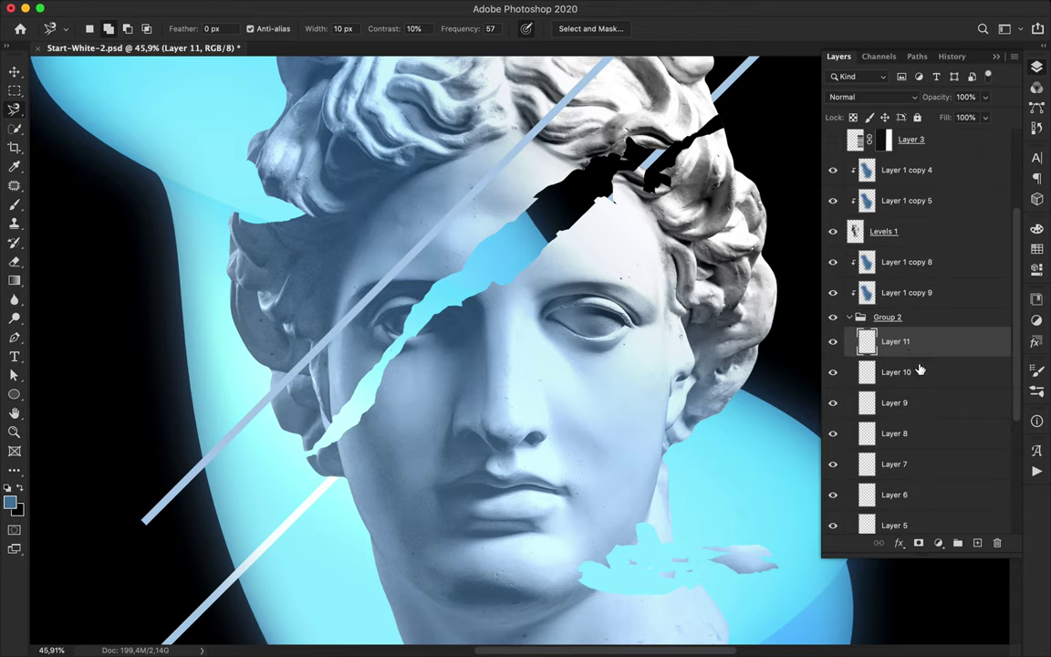
{"action": "key", "text": "v"}
{"action": "mouse_move", "coordinate": [465, 227]}
{"action": "left_mouse_down"}
{"action": "mouse_move", "coordinate": [498, 234]}
{"action": "mouse_move", "coordinate": [484, 245]}
{"action": "left_mouse_up"}
{"action": "scroll", "coordinate": [474, 251], "scroll_direction": "down", "scroll_amount": 2}
Copy small slivers of the forehead from Levels 1 to a new layer in Group 2 and place them in the crack.
{"action": "key", "text": "l"}
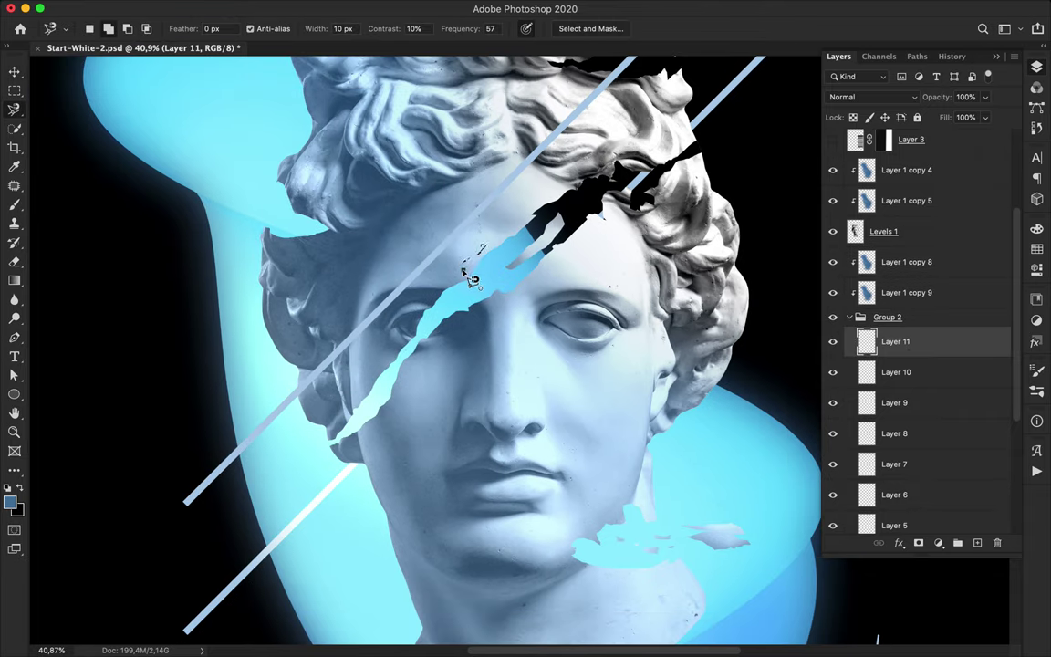
{"action": "left_click", "coordinate": [937, 243]}
{"action": "key", "text": "super+j"}
{"action": "key", "text": "v"}
{"action": "left_click_drag", "start_coordinate": [511, 270], "coordinate": [491, 264]}
{"action": "left_click_drag", "start_coordinate": [950, 244], "coordinate": [944, 356]}
{"action": "scroll", "coordinate": [559, 288], "scroll_direction": "down", "scroll_amount": 4}
{"action": "scroll", "coordinate": [556, 291], "scroll_direction": "down", "scroll_amount": 2}
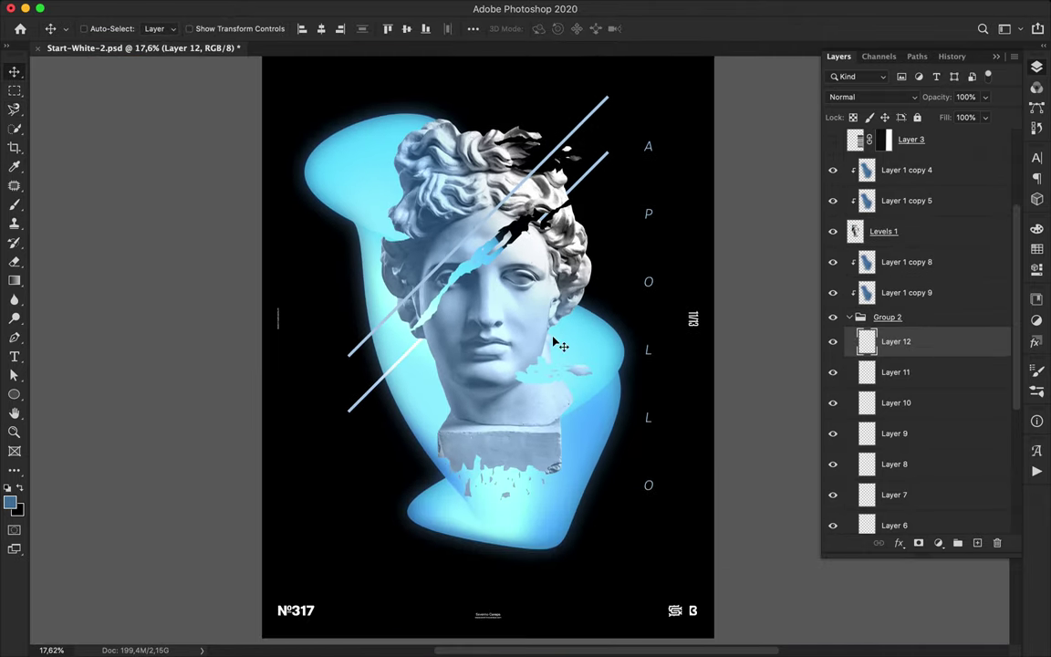
Cut the right-side hair and temple piece from Levels 1 to a new layer in Group 2 and move it up and outward.
{"action": "scroll", "coordinate": [553, 342], "scroll_direction": "up", "scroll_amount": 1}
{"action": "left_click", "coordinate": [559, 262], "text": "super"}
{"action": "key", "text": "l"}
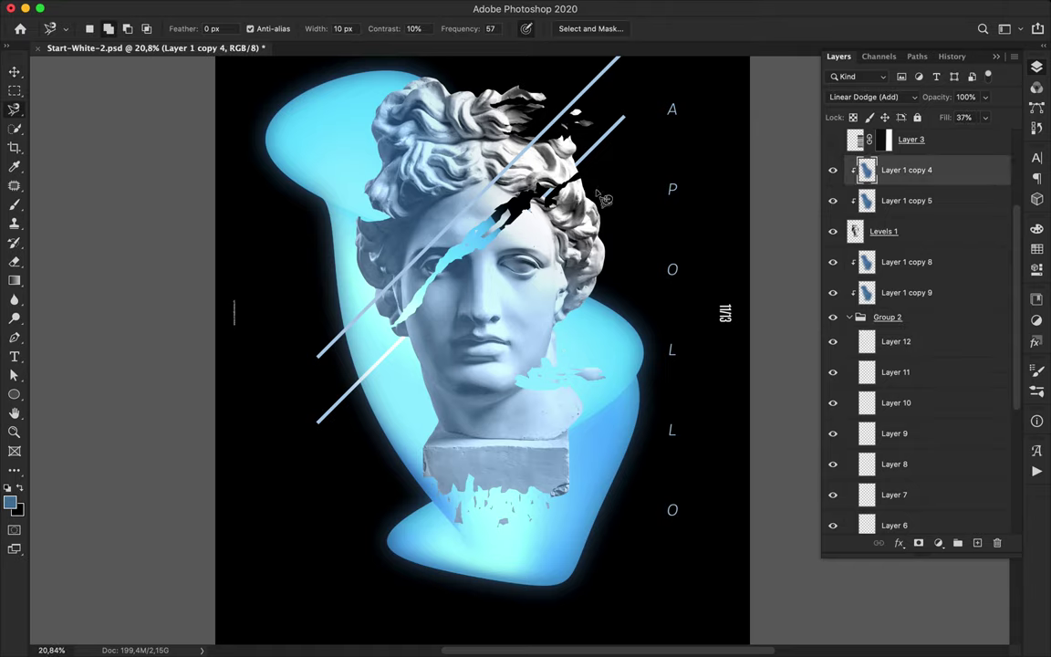
{"action": "key", "text": "Return"}
{"action": "left_click", "coordinate": [889, 233]}
{"action": "key", "text": "super+shift+j"}
{"action": "key", "text": "v"}
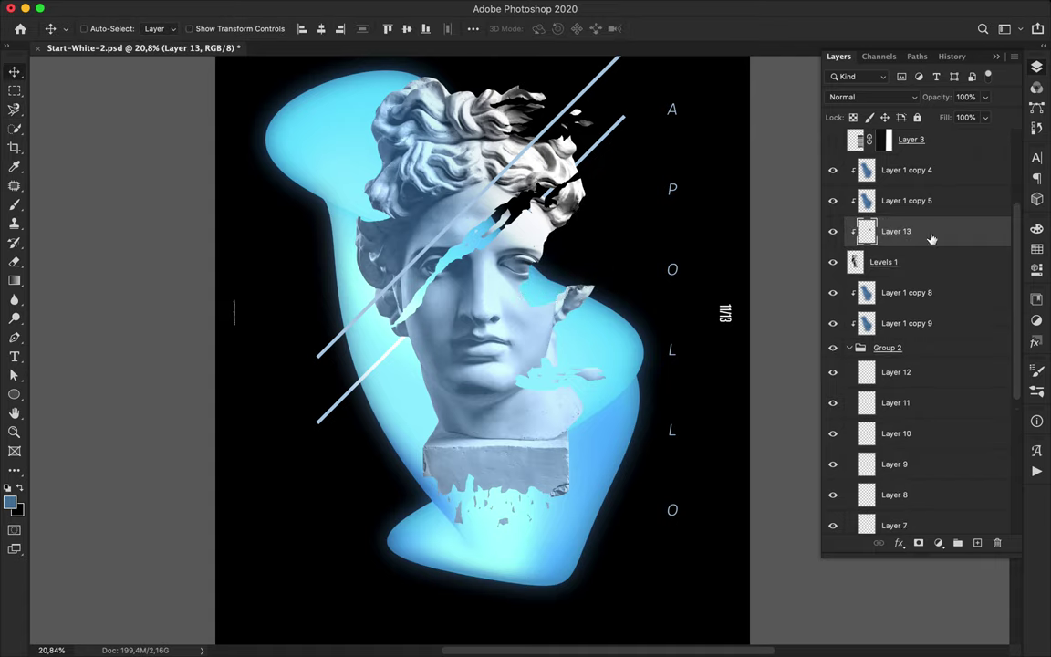
{"action": "left_click_drag", "start_coordinate": [917, 239], "coordinate": [867, 330]}
{"action": "left_click_drag", "start_coordinate": [616, 275], "coordinate": [636, 255]}
{"action": "scroll", "coordinate": [636, 254], "scroll_direction": "up", "scroll_amount": 2}
{"action": "scroll", "coordinate": [639, 255], "scroll_direction": "down", "scroll_amount": 1}
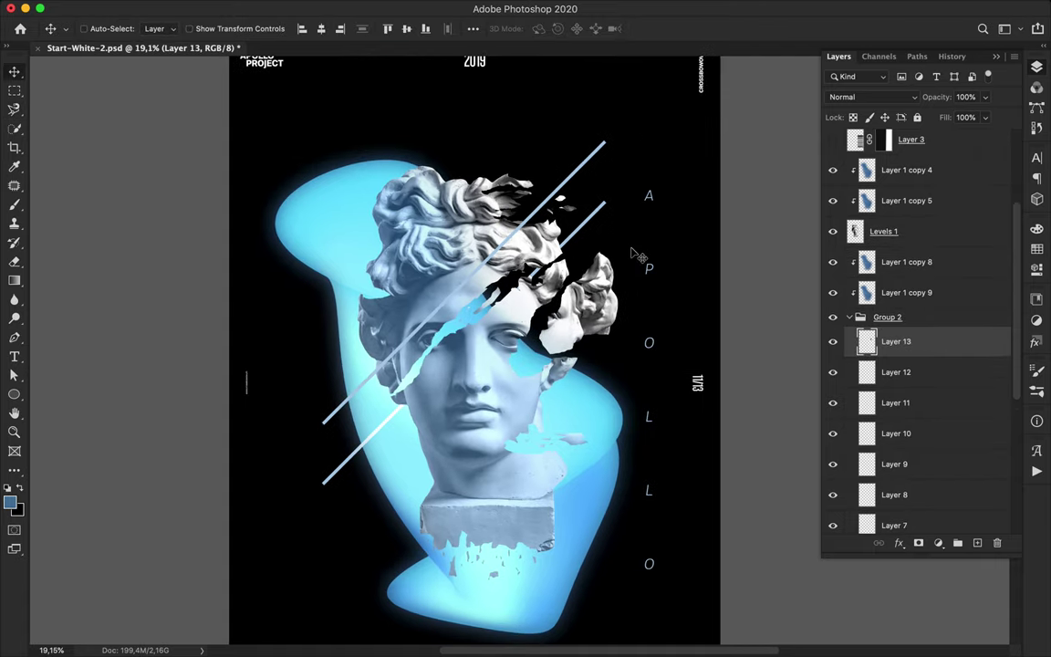
Cut the upper-left hair chunk from Levels 1 to a new layer in Group 2 and offset it from the head.
{"action": "key", "text": "l"}
{"action": "left_click", "coordinate": [369, 290]}
{"action": "double_click", "coordinate": [460, 197]}
{"action": "key", "text": "ctrl+c"}
{"action": "left_click", "coordinate": [633, 226]}
{"action": "left_click", "coordinate": [906, 235]}
{"action": "key", "text": "ctrl+j"}
{"action": "key", "text": "v"}
{"action": "left_click_drag", "start_coordinate": [899, 231], "coordinate": [913, 340]}
{"action": "mouse_move", "coordinate": [369, 259]}
{"action": "left_mouse_down"}
{"action": "mouse_move", "coordinate": [345, 256]}
{"action": "mouse_move", "coordinate": [361, 266]}
{"action": "left_mouse_up"}
Rotate the loose upper-left hair chunk slightly and shift it further left with Free Transform.
{"action": "key", "text": "ctrl+t"}
{"action": "left_click_drag", "start_coordinate": [332, 164], "coordinate": [347, 177]}
{"action": "left_click_drag", "start_coordinate": [382, 237], "coordinate": [356, 230]}
{"action": "key", "text": "Return"}
{"action": "scroll", "coordinate": [944, 277], "scroll_direction": "up", "scroll_amount": 3}
{"action": "scroll", "coordinate": [912, 384], "scroll_direction": "down", "scroll_amount": 10}
Duplicate the Layer 1 copy 2 ribbon beneath itself and apply a Gaussian Blur with a 976.5-pixel radius.
{"action": "left_click", "coordinate": [894, 468]}
{"action": "key", "text": "ctrl+j"}
{"action": "left_click", "coordinate": [341, 9]}
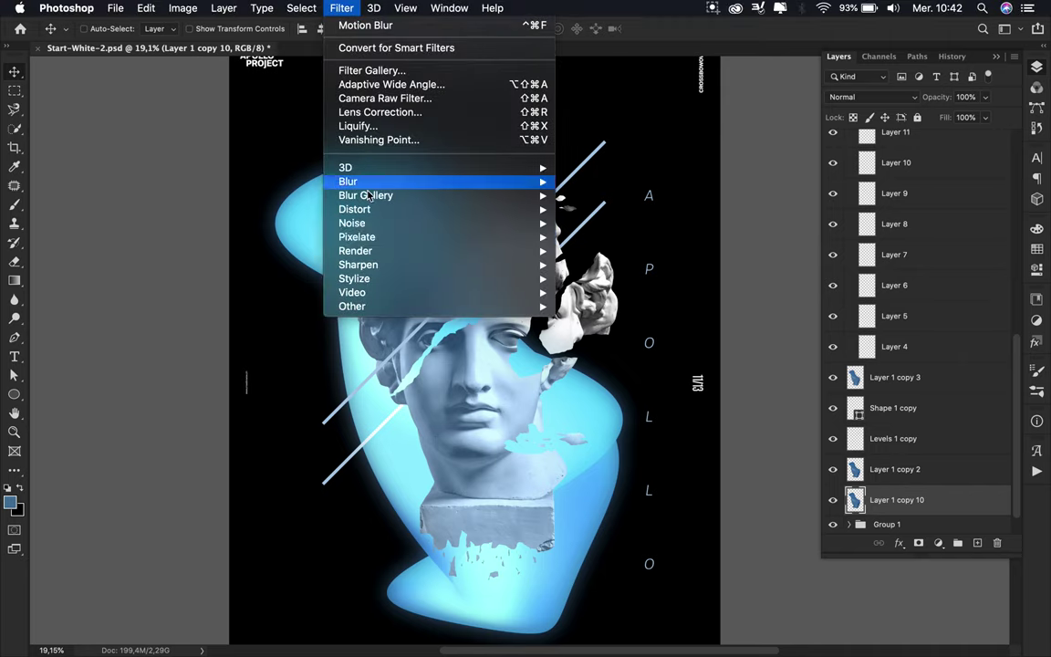
{"action": "mouse_move", "coordinate": [368, 266]}
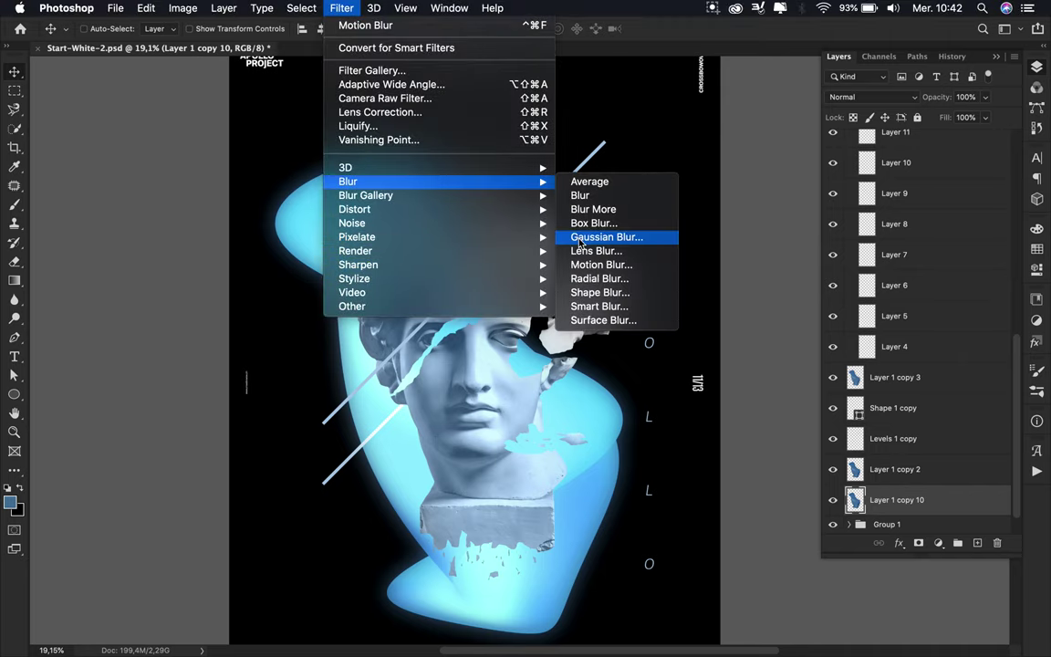
{"action": "left_click", "coordinate": [608, 235]}
{"action": "left_click_drag", "start_coordinate": [775, 347], "coordinate": [790, 346]}
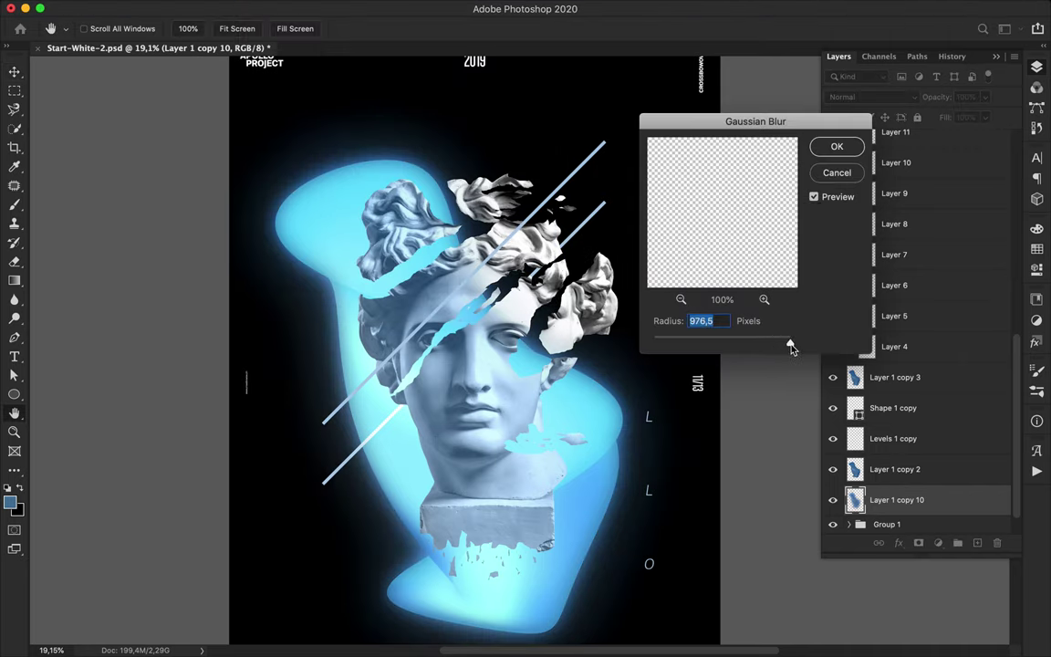
{"action": "key", "text": "Return"}
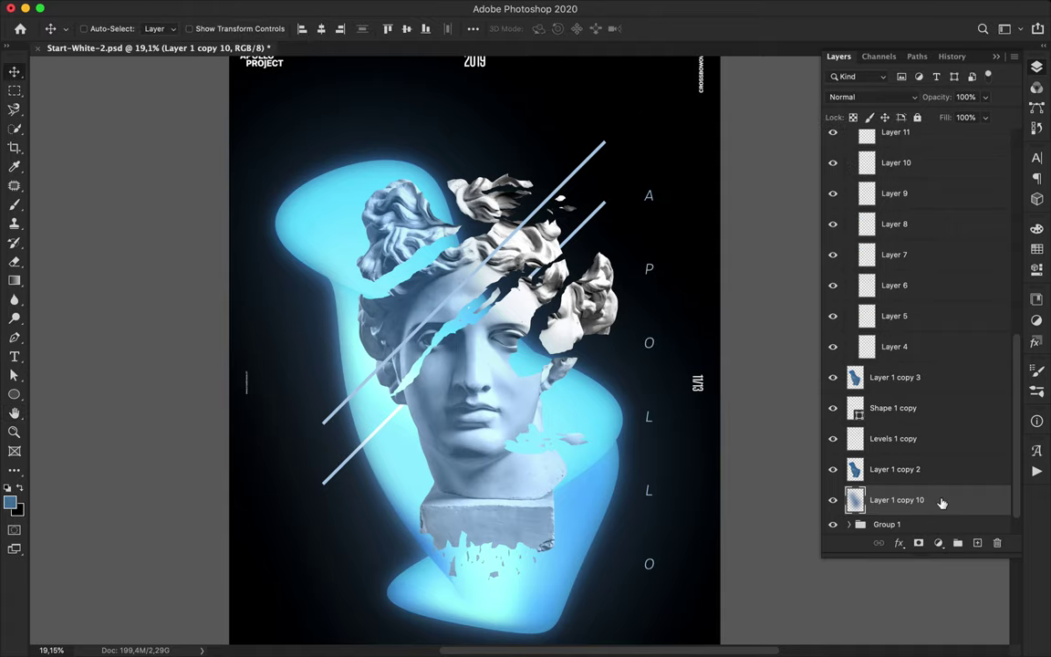
Duplicate the blurred ribbon layer beneath itself and set the duplicate's blend mode to Color Dodge.
{"action": "left_click_drag", "start_coordinate": [941, 503], "coordinate": [927, 486]}
{"action": "left_click", "coordinate": [871, 96]}
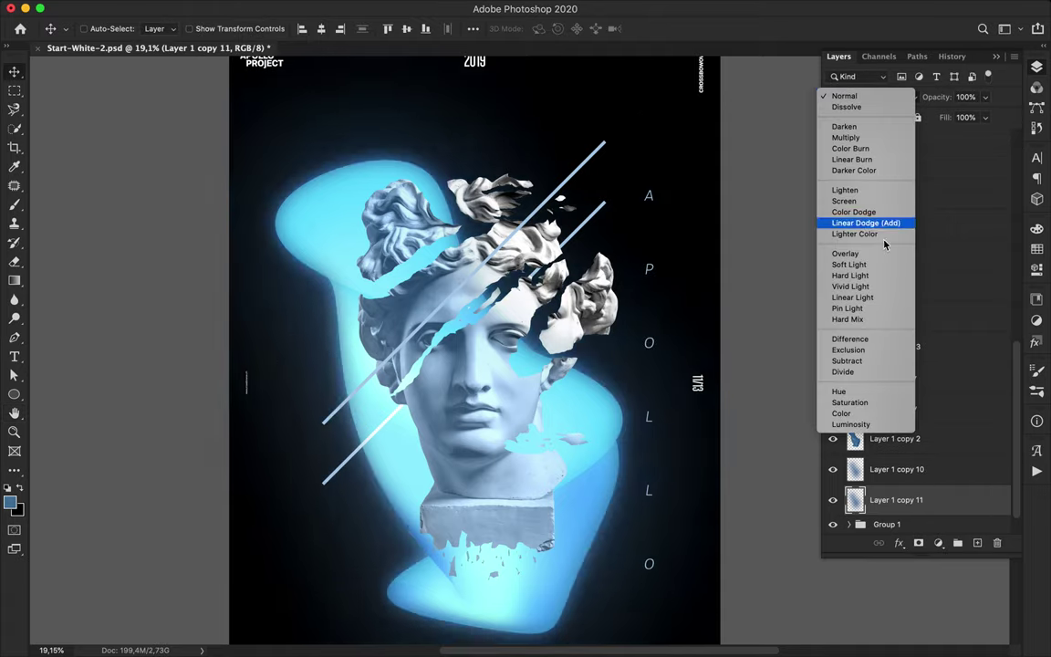
{"action": "left_click", "coordinate": [867, 212]}
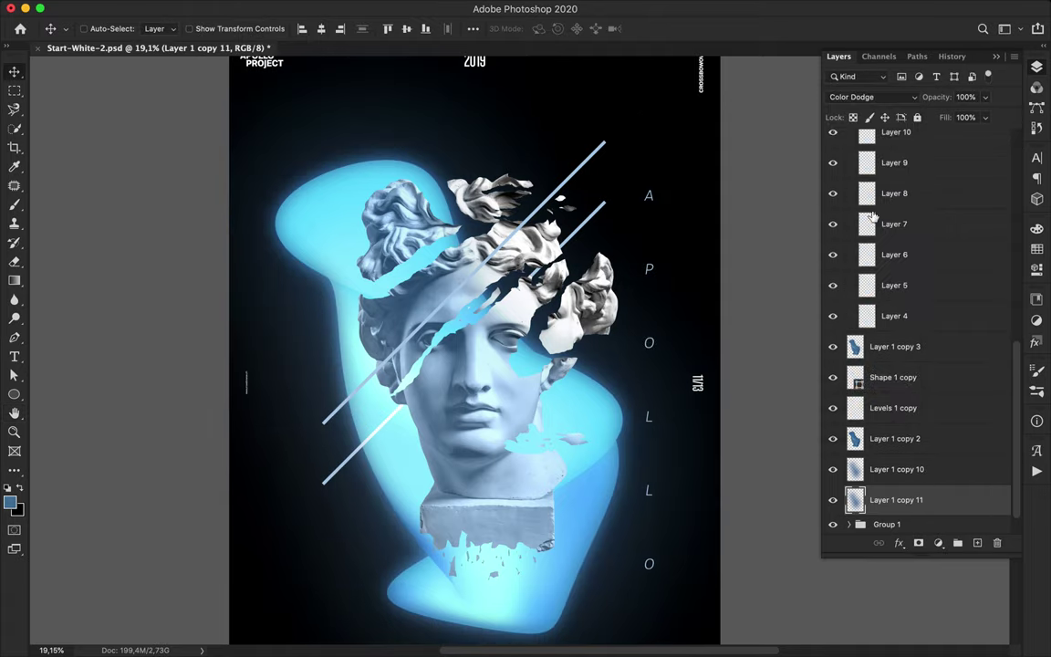
Select Group 1 and load a WG Dust Particles preset for the Brush tool.
{"action": "scroll", "coordinate": [931, 502], "scroll_direction": "down", "scroll_amount": 1}
{"action": "left_click", "coordinate": [931, 501]}
{"action": "left_click", "coordinate": [63, 28]}
{"action": "key", "text": "b"}
{"action": "left_click", "coordinate": [99, 31]}
{"action": "scroll", "coordinate": [130, 251], "scroll_direction": "down", "scroll_amount": 5}
{"action": "scroll", "coordinate": [129, 251], "scroll_direction": "down", "scroll_amount": 15}
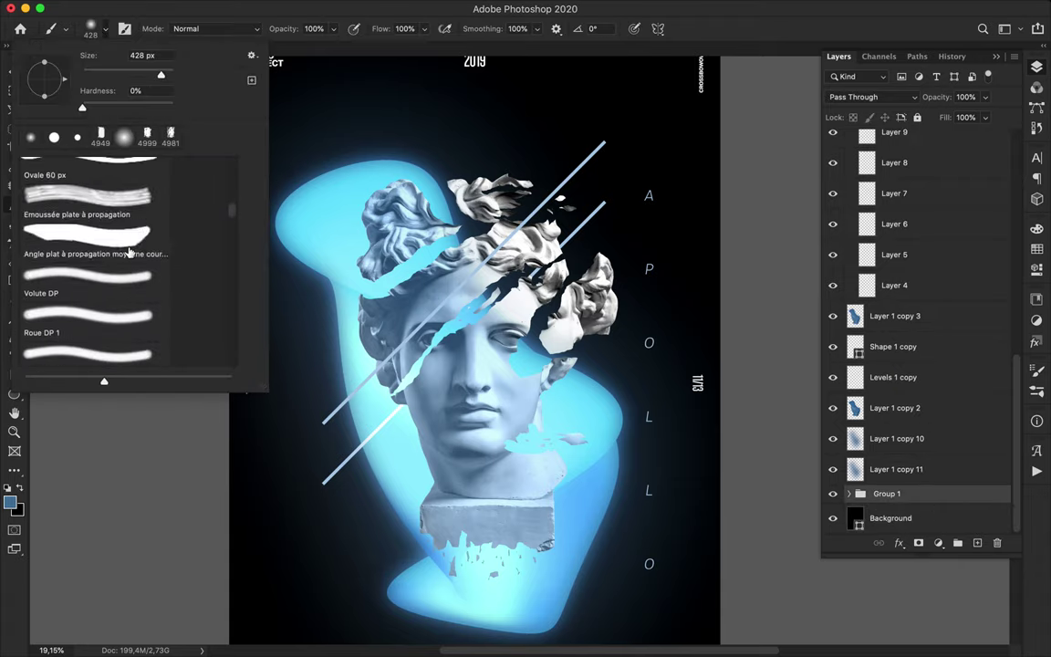
{"action": "scroll", "coordinate": [129, 252], "scroll_direction": "down", "scroll_amount": 15}
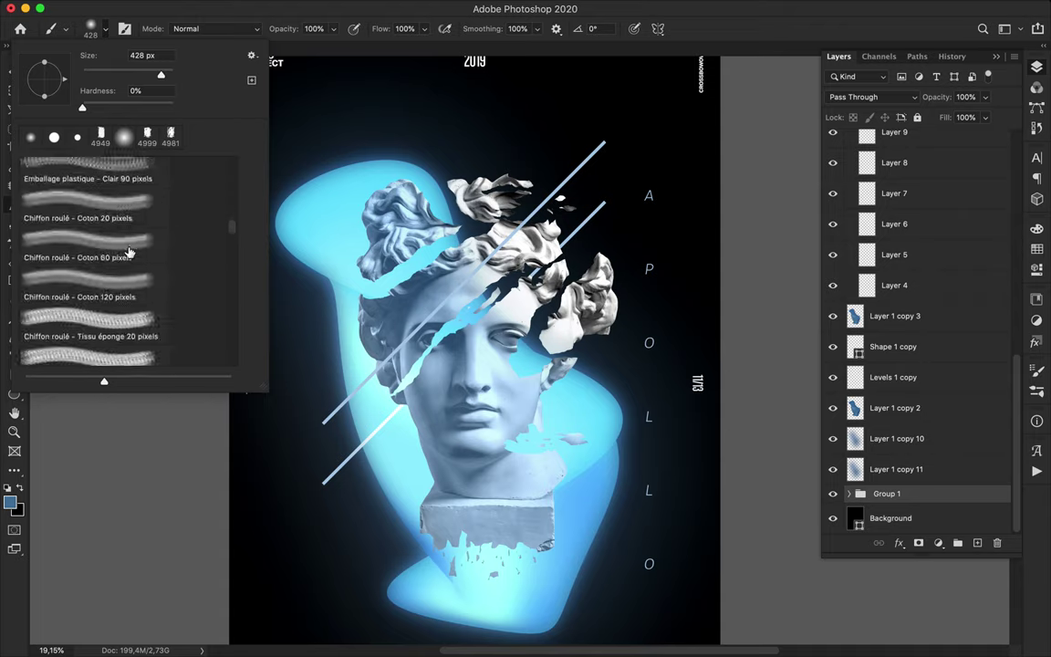
{"action": "scroll", "coordinate": [129, 252], "scroll_direction": "down", "scroll_amount": 15}
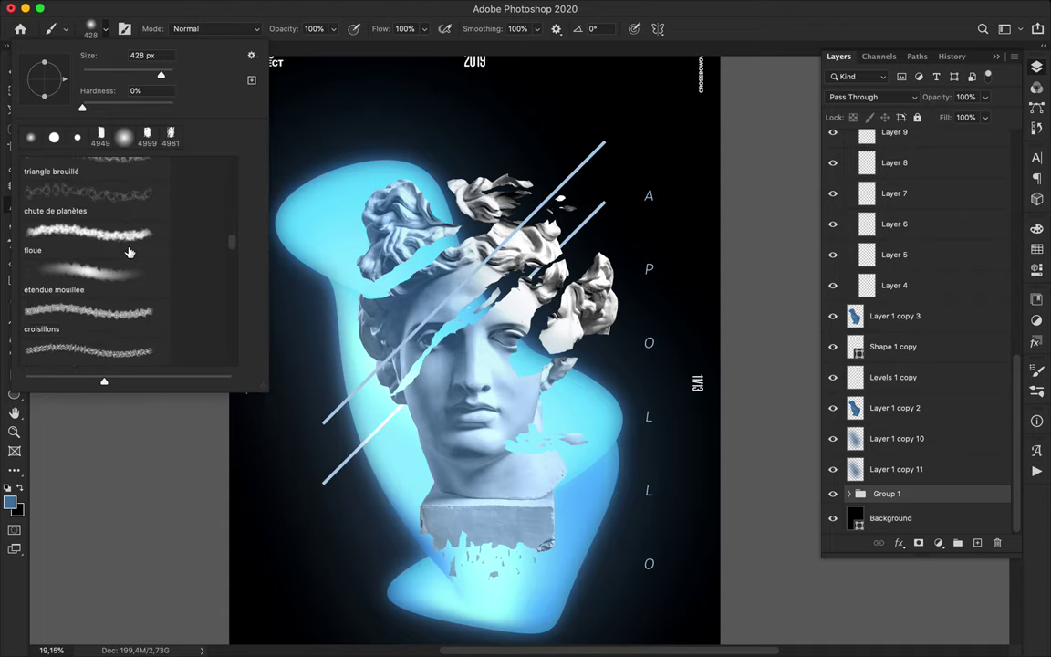
{"action": "scroll", "coordinate": [129, 252], "scroll_direction": "down", "scroll_amount": 15}
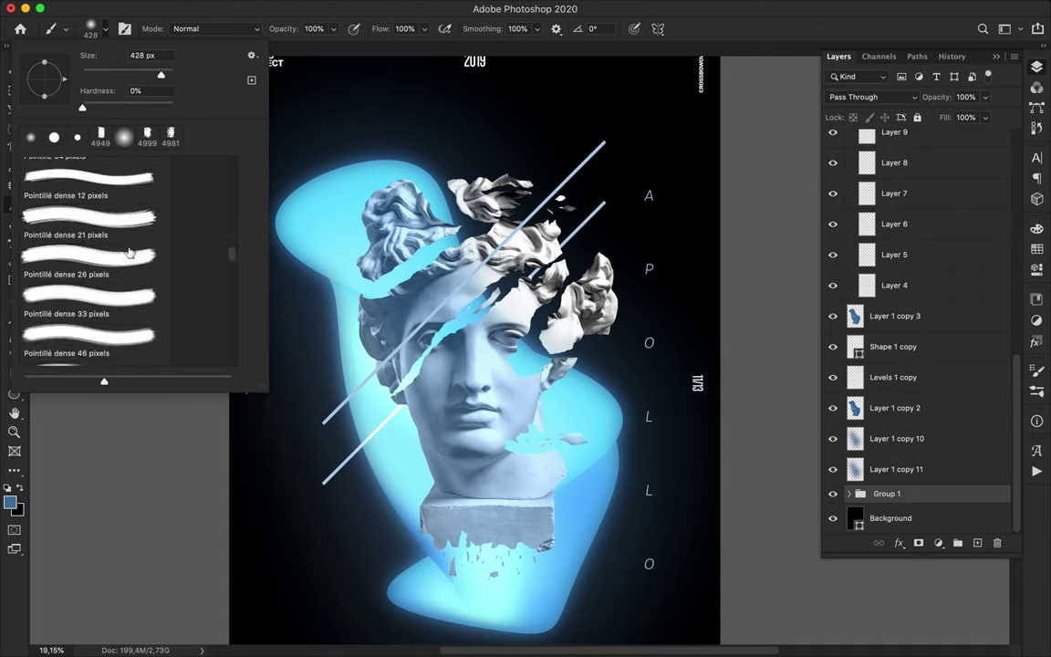
{"action": "scroll", "coordinate": [129, 251], "scroll_direction": "down", "scroll_amount": 15}
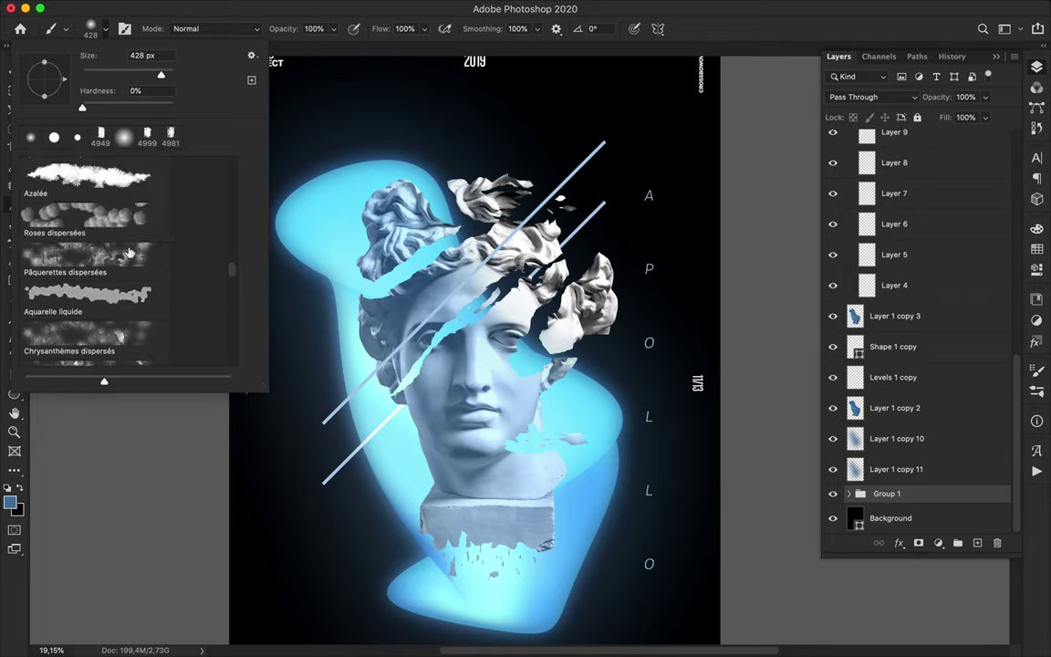
{"action": "scroll", "coordinate": [129, 252], "scroll_direction": "down", "scroll_amount": 15}
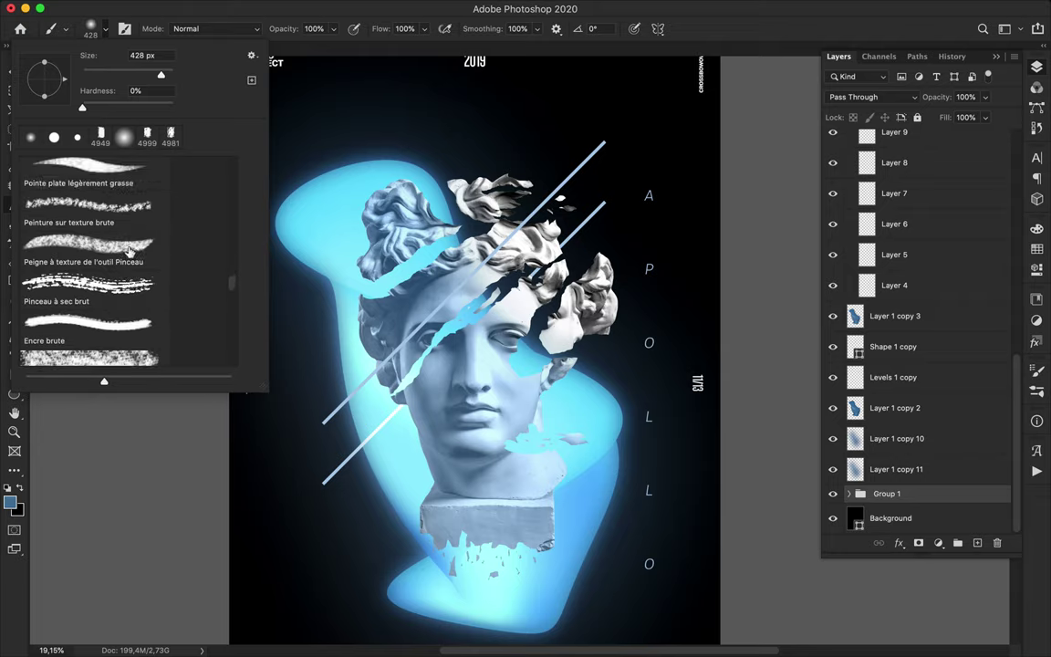
{"action": "scroll", "coordinate": [128, 252], "scroll_direction": "down", "scroll_amount": 5}
{"action": "left_click", "coordinate": [109, 298]}
Add a new layer above Group 1 and stamp white particles around the ribbon with WG Dust Particles brushes, including a 2500 px one.
{"action": "left_click", "coordinate": [960, 543]}
{"action": "key", "text": "super+z"}
{"action": "left_click", "coordinate": [968, 543]}
{"action": "left_click", "coordinate": [374, 401]}
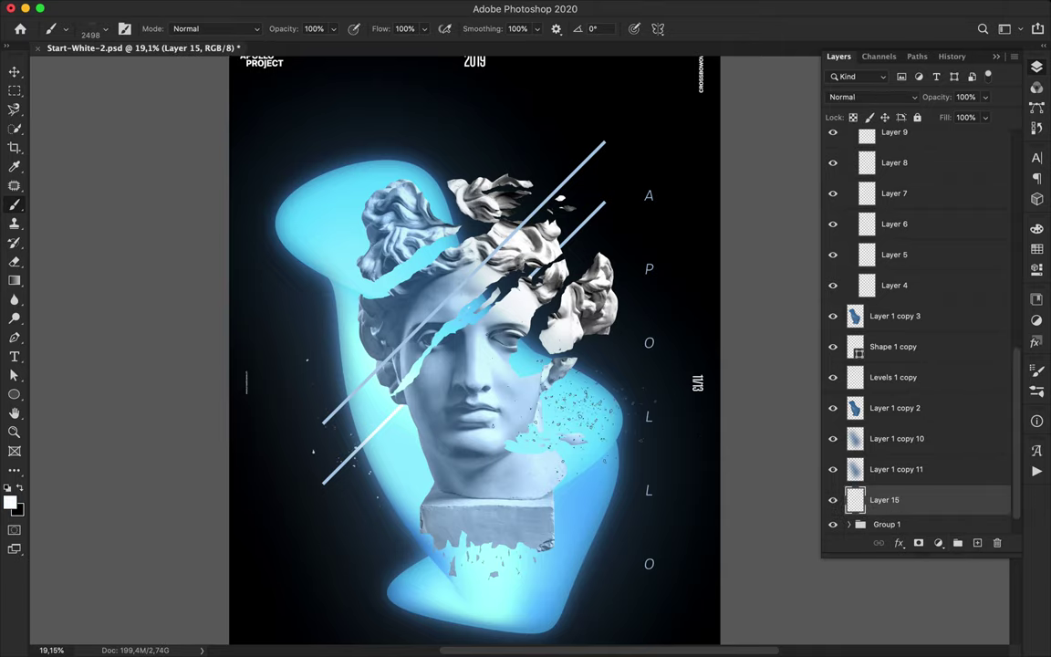
{"action": "left_click", "coordinate": [101, 31]}
{"action": "scroll", "coordinate": [111, 338], "scroll_direction": "down", "scroll_amount": 2}
{"action": "left_click", "coordinate": [92, 263]}
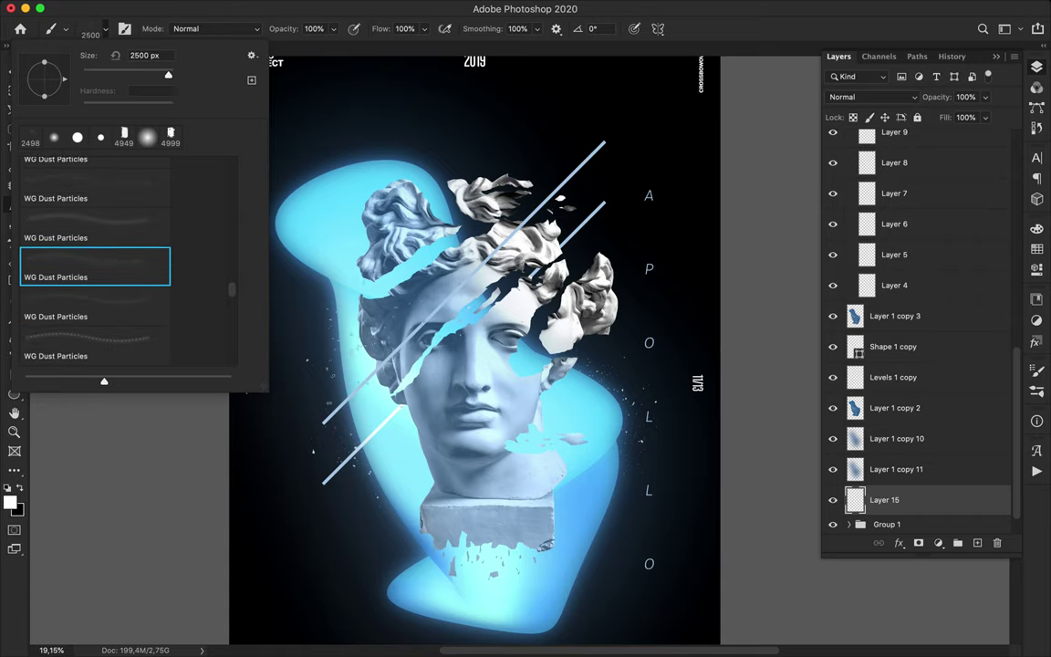
{"action": "key", "text": "Return"}
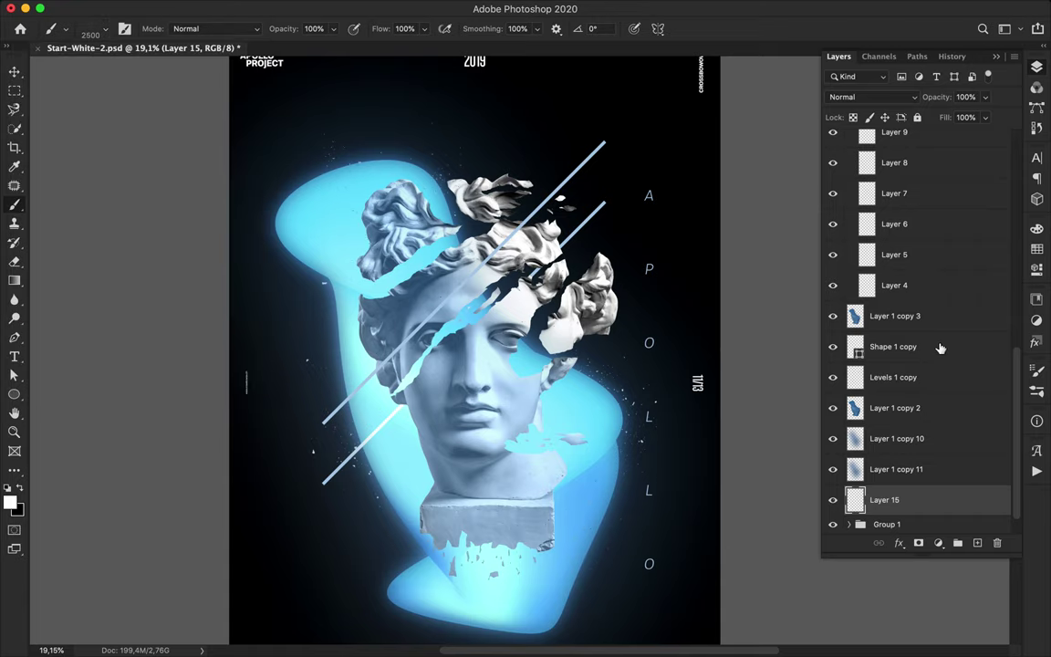
Apply an Outer Glow to the Layer 15 particles with a lighter blue sampled from the ribbon and a size of about 16 px.
{"action": "double_click", "coordinate": [933, 509]}
{"action": "left_click", "coordinate": [538, 500]}
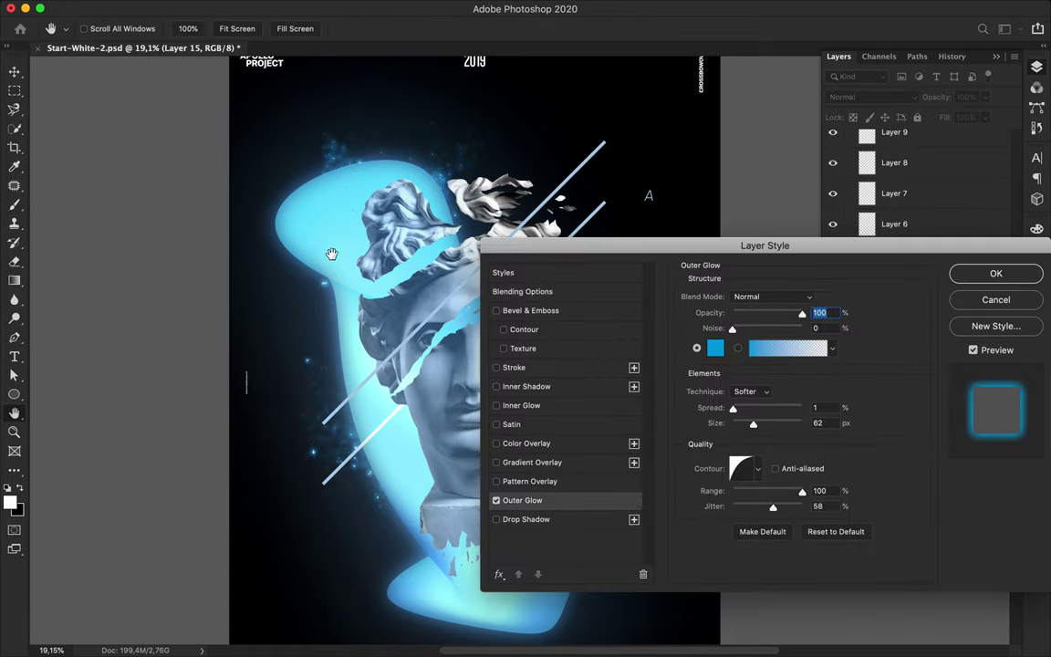
{"action": "left_click", "coordinate": [714, 348]}
{"action": "left_click", "coordinate": [403, 583]}
{"action": "left_click", "coordinate": [480, 79]}
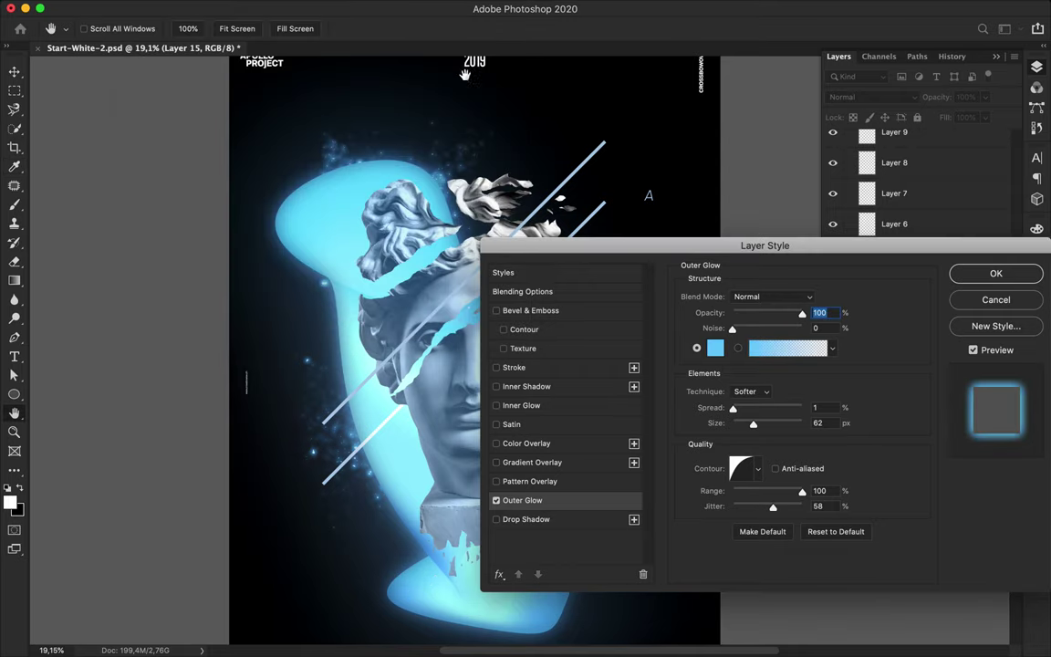
{"action": "left_click_drag", "start_coordinate": [752, 423], "coordinate": [747, 427]}
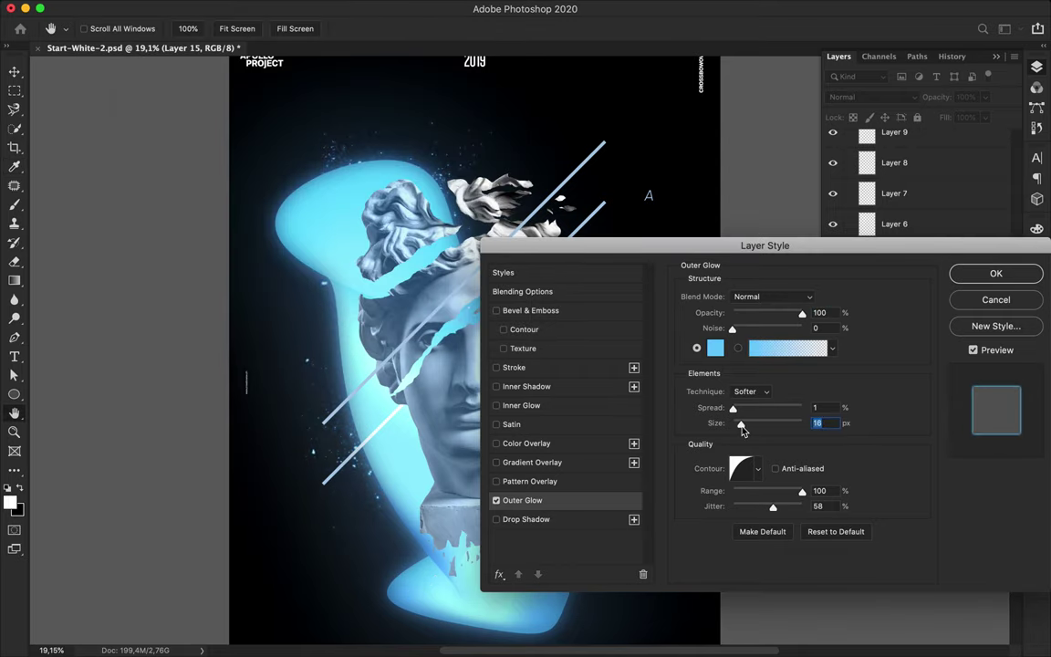
{"action": "left_click", "coordinate": [997, 274]}
Duplicate the black Background layer and place the copy between Layer 15 and Group 1.
{"action": "mouse_move", "coordinate": [919, 506]}
{"action": "left_mouse_down"}
{"action": "mouse_move", "coordinate": [917, 464]}
{"action": "mouse_move", "coordinate": [916, 553]}
{"action": "mouse_move", "coordinate": [914, 519]}
{"action": "left_mouse_up"}
{"action": "key", "text": "super+minus"}
{"action": "scroll", "coordinate": [523, 333], "scroll_direction": "down", "scroll_amount": 1}
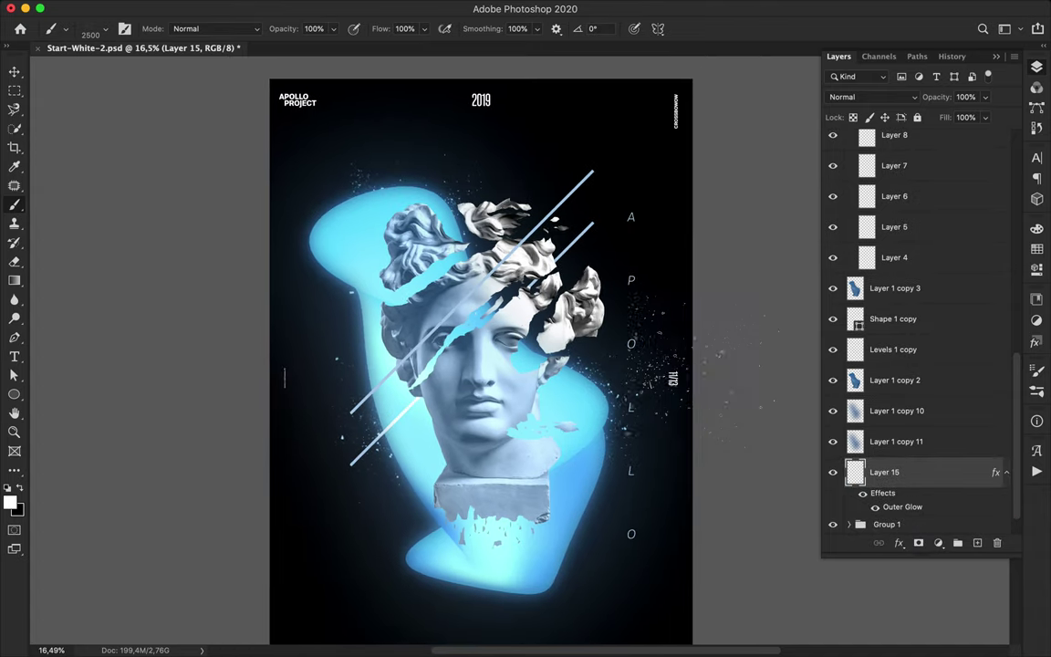
{"action": "scroll", "coordinate": [927, 518], "scroll_direction": "down", "scroll_amount": 1}
{"action": "left_click", "coordinate": [923, 518]}
{"action": "left_click_drag", "start_coordinate": [923, 519], "coordinate": [928, 478], "text": "alt"}
{"action": "scroll", "coordinate": [922, 488], "scroll_direction": "down", "scroll_amount": 1}
Duplicate the Layer 15 particles beneath Background copy and offset the duplicate down and slightly right.
{"action": "left_click_drag", "start_coordinate": [918, 435], "coordinate": [919, 486]}
{"action": "key", "text": "v"}
{"action": "left_click_drag", "start_coordinate": [511, 392], "coordinate": [529, 454]}
Set Background copy's blend mode to Darken and lower its fill to about 66%.
{"action": "left_click", "coordinate": [900, 459]}
{"action": "left_click", "coordinate": [871, 96]}
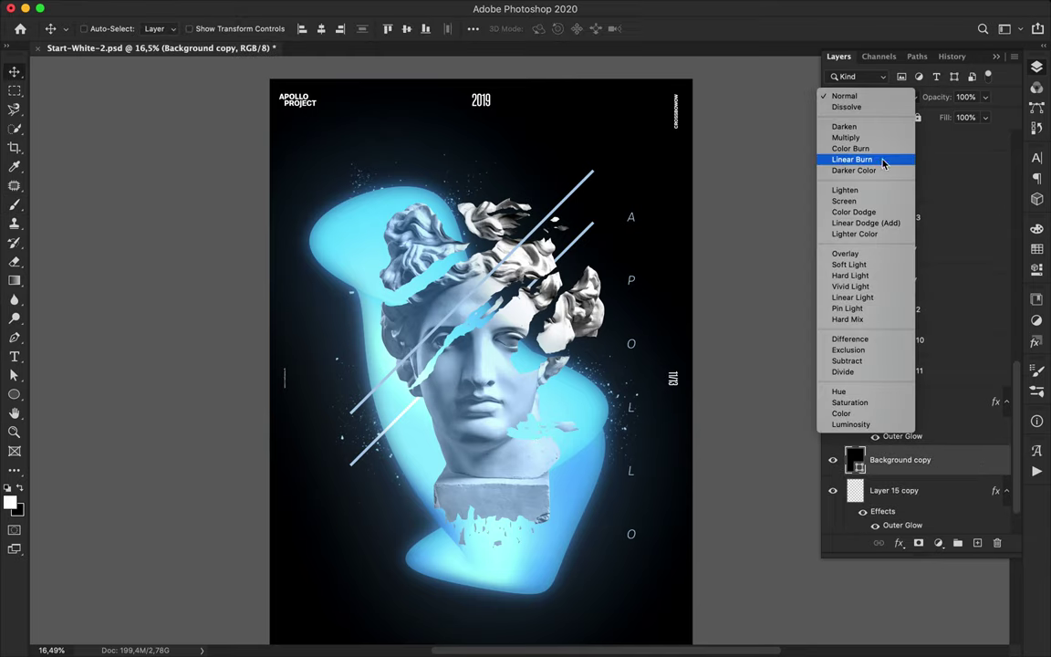
{"action": "left_click", "coordinate": [844, 127]}
{"action": "left_click", "coordinate": [985, 117]}
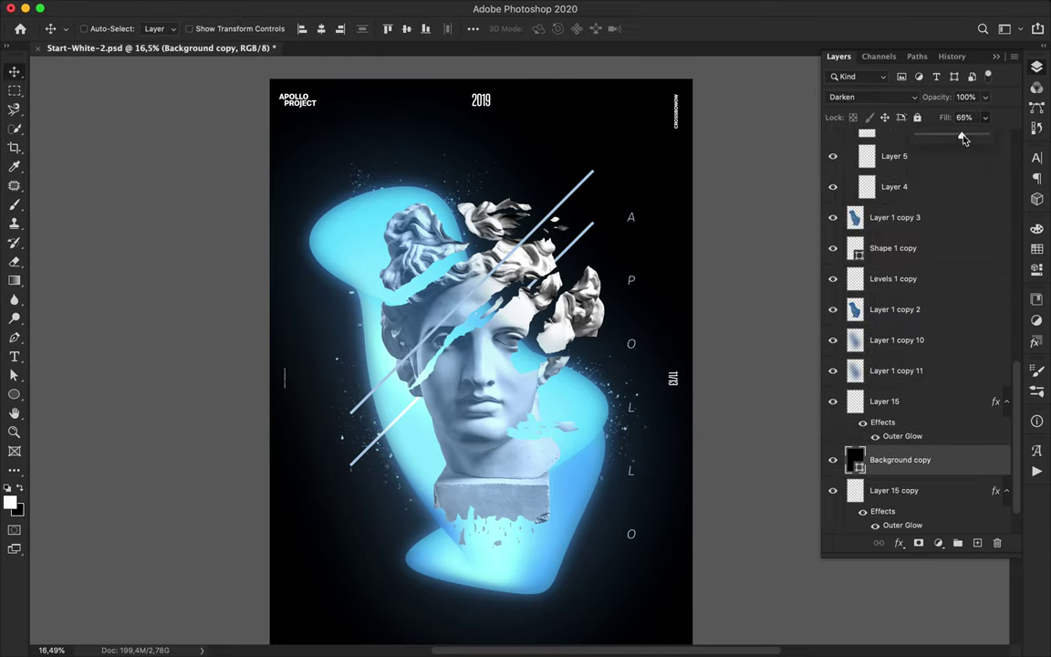
Delete the Layer 15 copy particle layer.
{"action": "left_click", "coordinate": [940, 503]}
{"action": "left_click", "coordinate": [997, 544]}
{"action": "key", "text": "Return"}
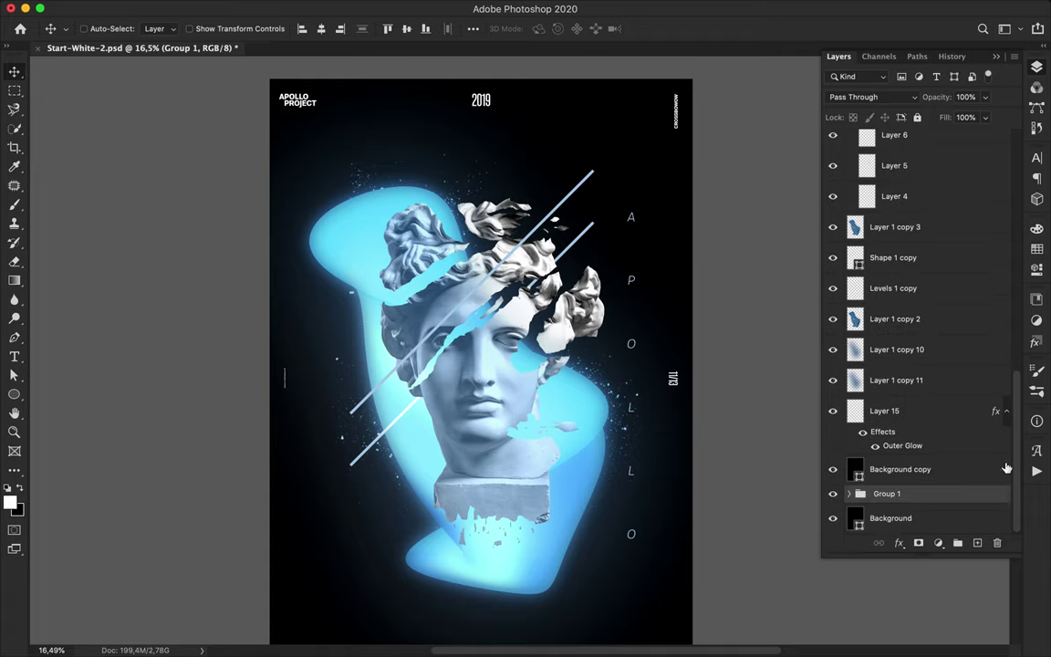
Add a new layer beneath Background copy and stamp white dust around the ribbon and bust with several different WG Dust Particles brushes.
{"action": "left_click", "coordinate": [978, 543]}
{"action": "key", "text": "b"}
{"action": "left_click", "coordinate": [105, 30]}
{"action": "left_click", "coordinate": [95, 307]}
{"action": "key", "text": "Return"}
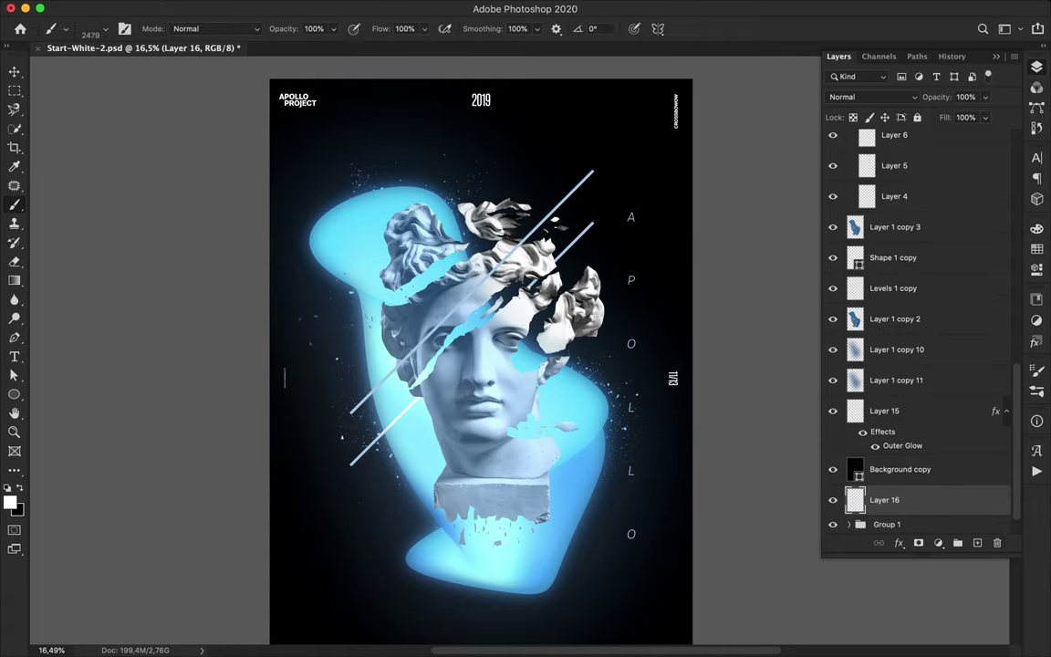
{"action": "left_click", "coordinate": [106, 30]}
{"action": "scroll", "coordinate": [137, 235], "scroll_direction": "down", "scroll_amount": 2}
{"action": "left_click", "coordinate": [145, 236]}
{"action": "left_click", "coordinate": [469, 214]}
{"action": "left_click", "coordinate": [106, 30]}
{"action": "left_click", "coordinate": [104, 237]}
{"action": "left_click", "coordinate": [530, 470]}
Copy the Outer Glow layer style from Layer 15 to Layer 16.
{"action": "key", "text": "v"}
{"action": "scroll", "coordinate": [949, 336], "scroll_direction": "down", "scroll_amount": 1}
{"action": "right_click", "coordinate": [935, 394]}
{"action": "left_click", "coordinate": [810, 343]}
{"action": "right_click", "coordinate": [922, 471]}
{"action": "left_click", "coordinate": [803, 365]}
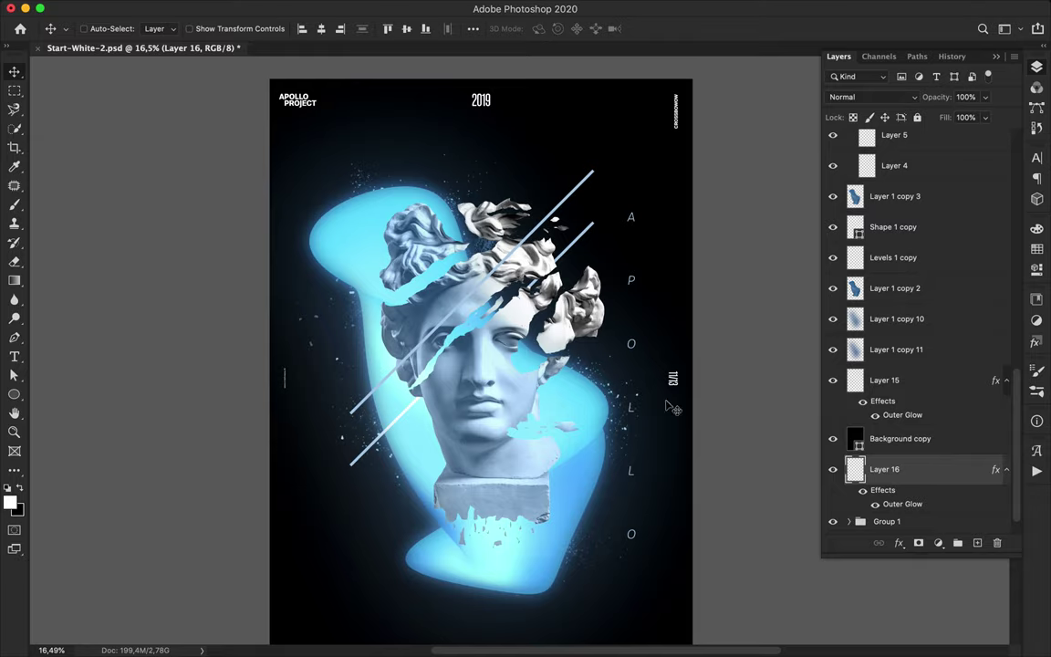
Set Background copy's fill to 78% and save the document.
{"action": "left_click", "coordinate": [935, 448]}
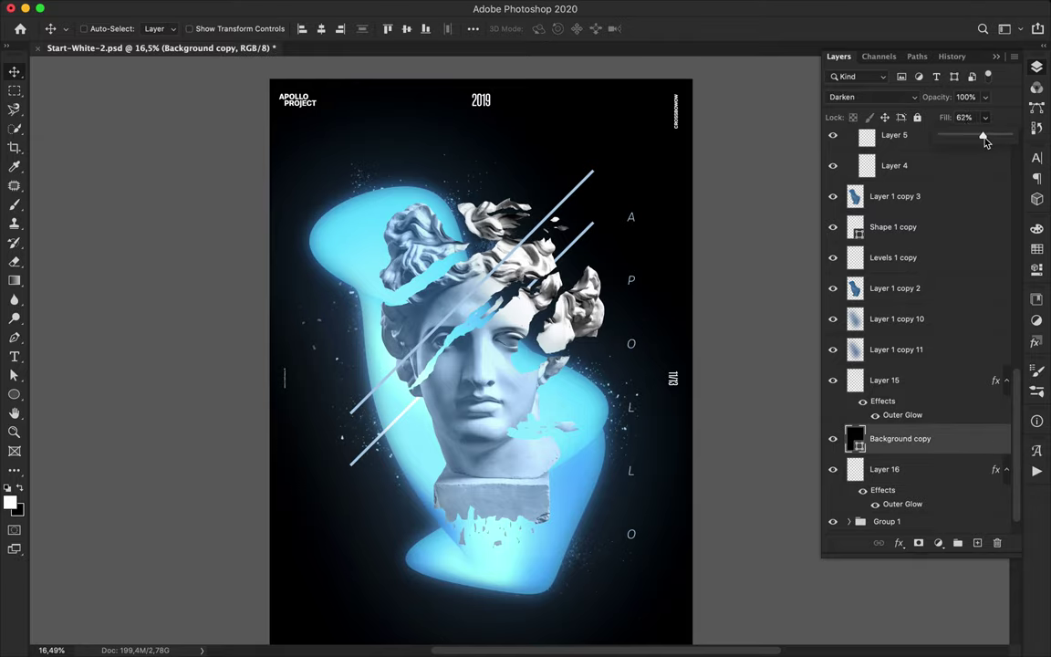
{"action": "key", "text": "super+s"}
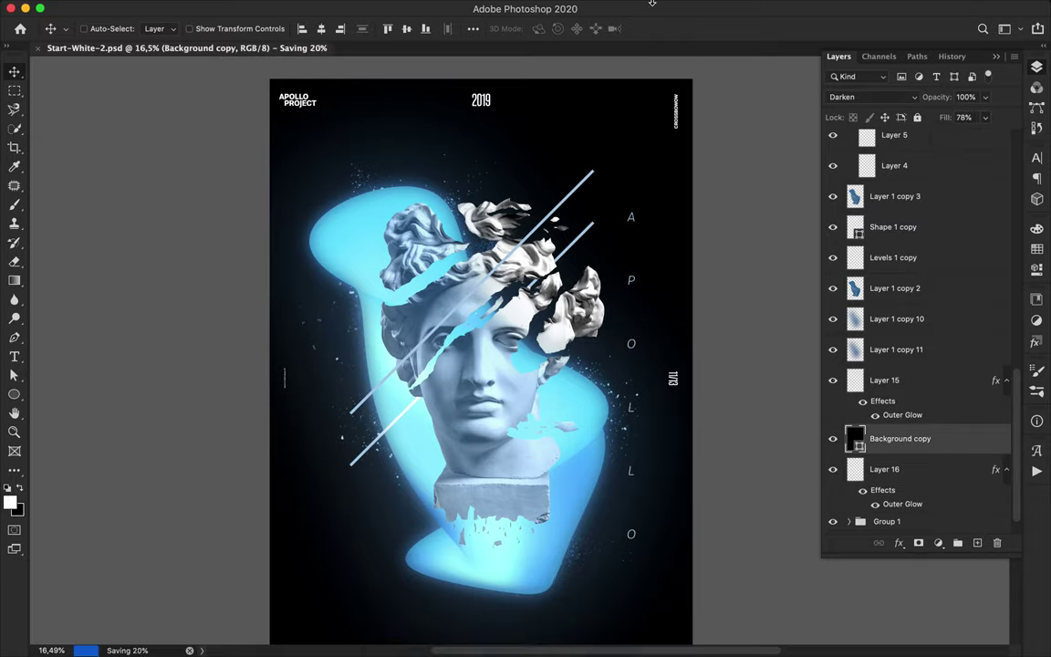
{"action": "left_click", "coordinate": [704, 7]}
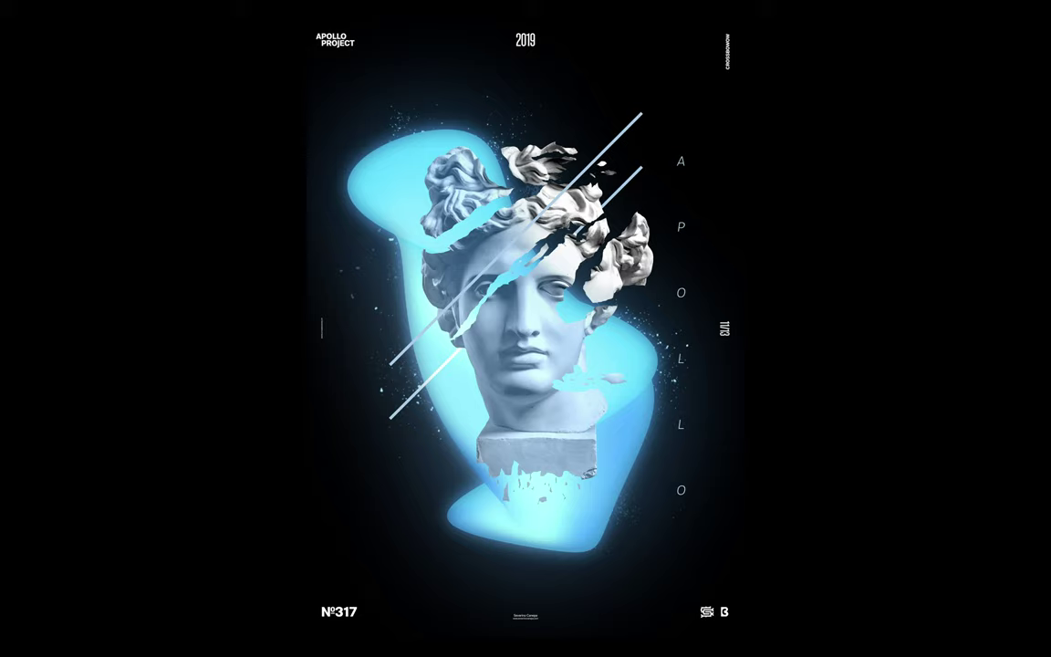